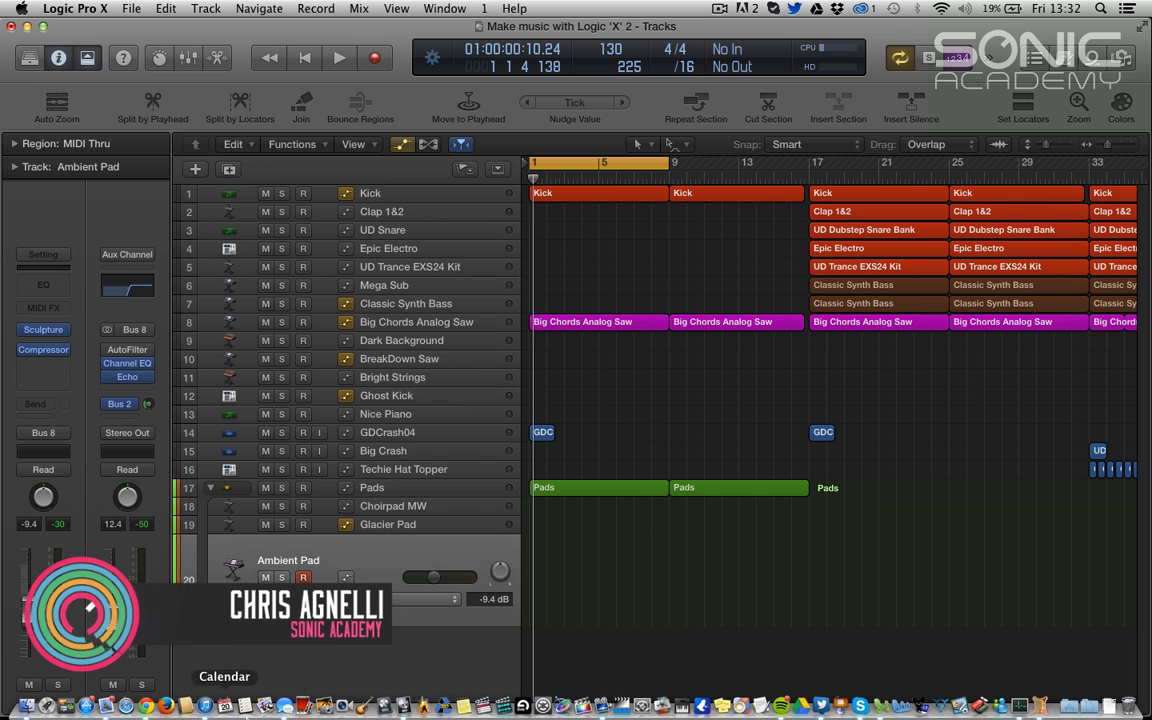
# Bring up Chrome and read down through the Logic Pro X 10.0.5 release notes.
pyautogui.click(146, 706)
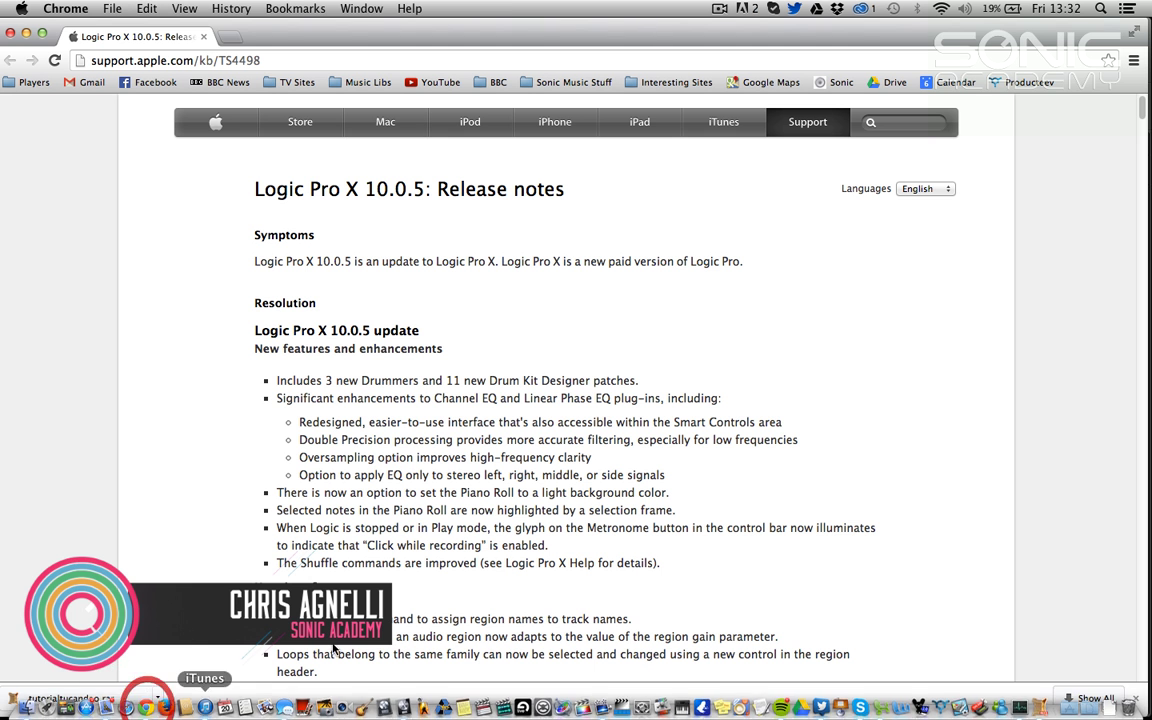
pyautogui.scroll(-3, 421, 370)
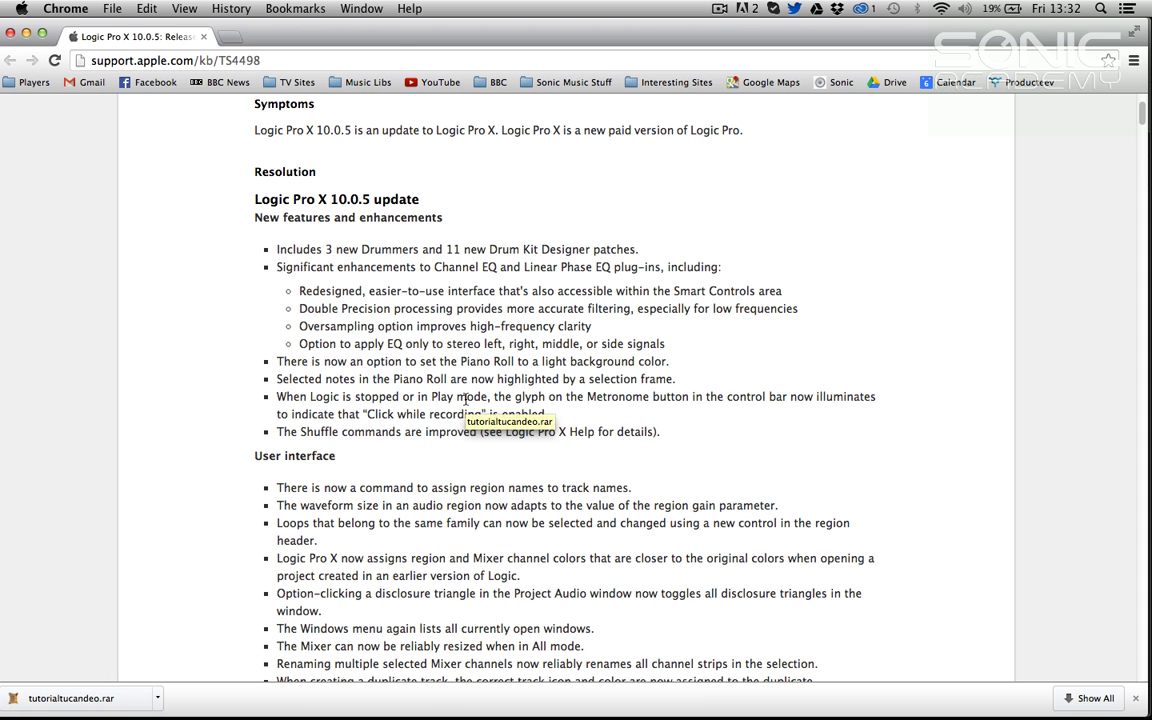
pyautogui.scroll(-15, 465, 400)
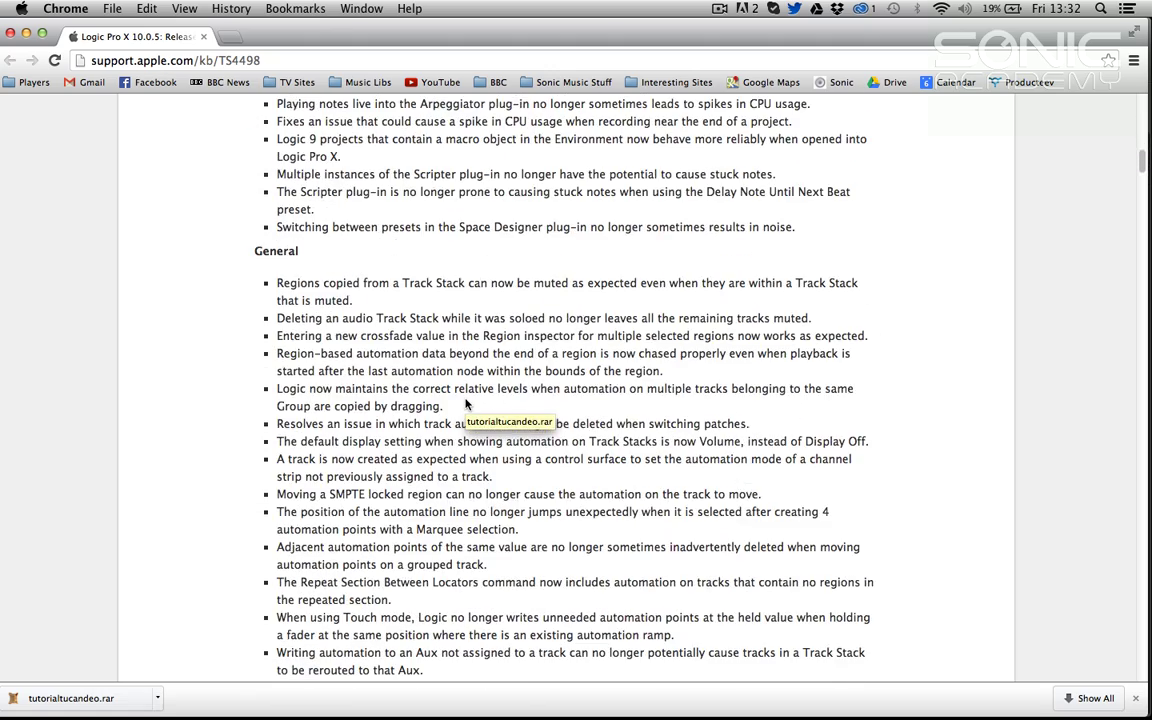
pyautogui.scroll(-3, 465, 403)
pyautogui.scroll(-20, 465, 400)
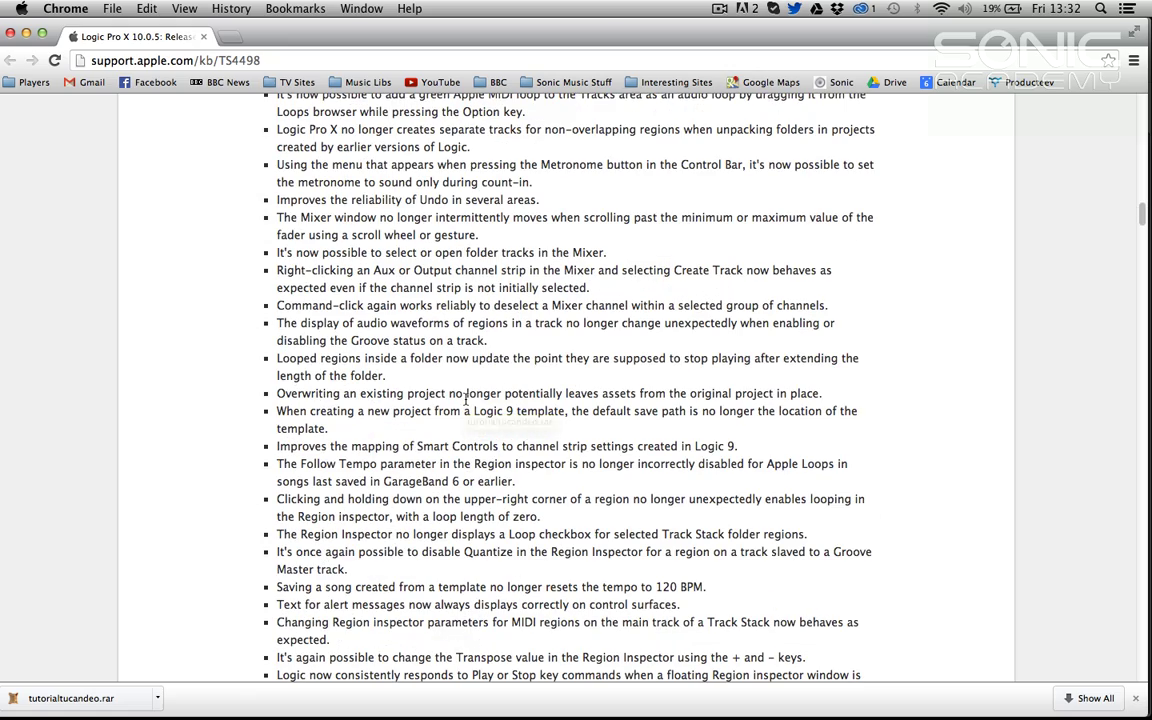
pyautogui.scroll(-3, 465, 400)
pyautogui.scroll(12, 465, 400)
pyautogui.scroll(-20, 465, 400)
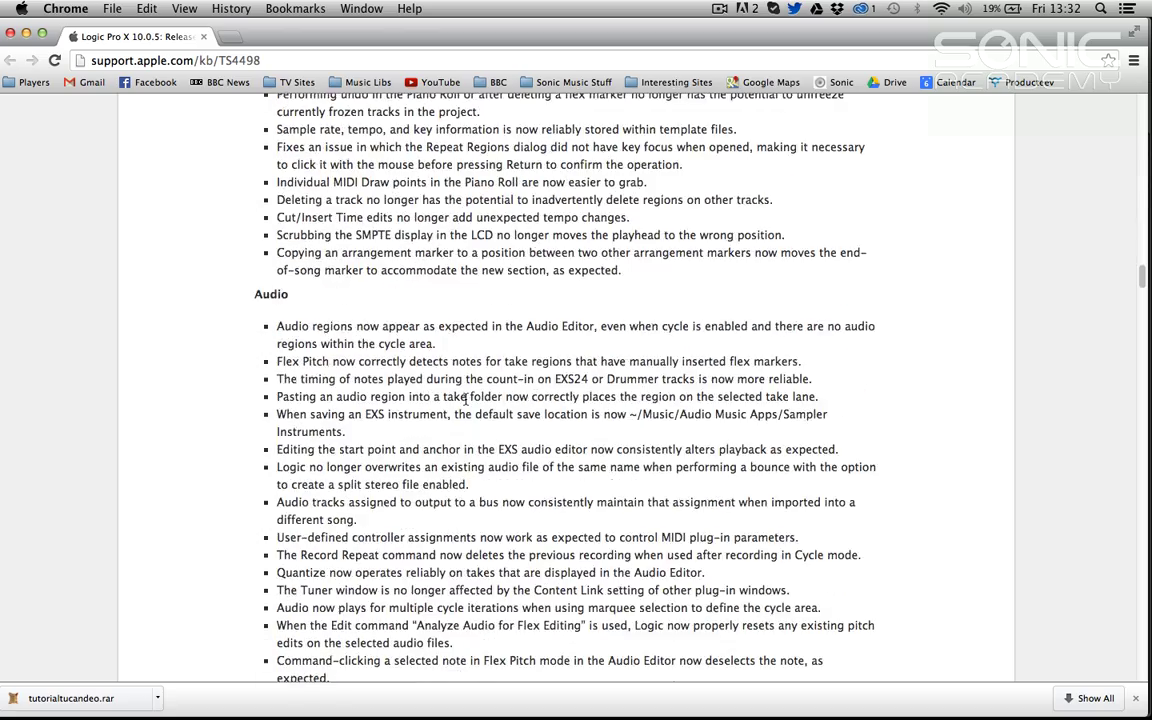
pyautogui.scroll(-20, 367, 410)
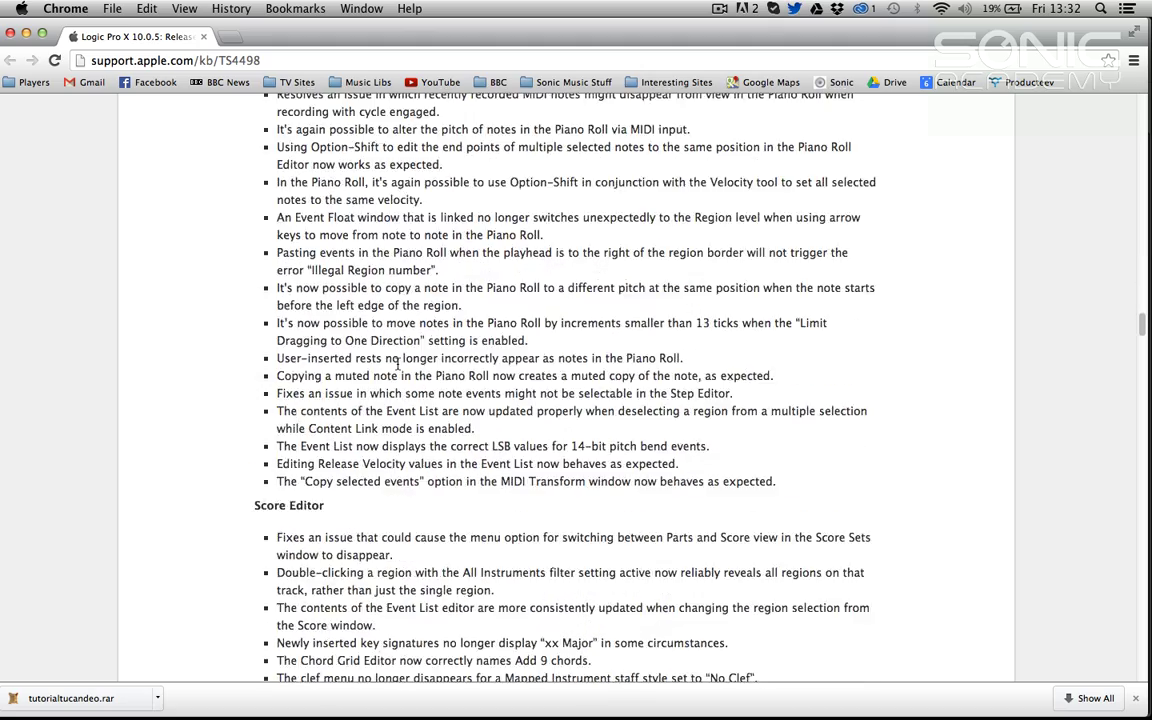
pyautogui.scroll(-20, 390, 381)
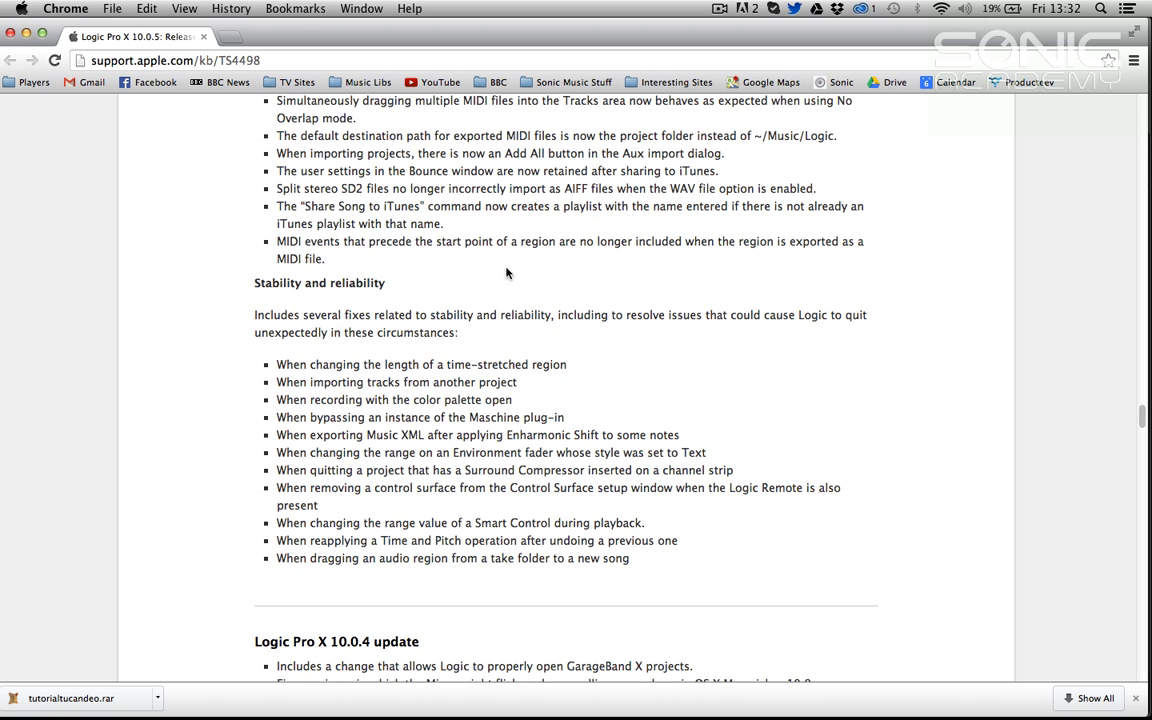
pyautogui.moveTo(374, 280); pyautogui.dragTo(458, 293)
pyautogui.click(464, 291)
# Scroll back to the top of the release notes and return to the Logic Pro X project.
pyautogui.scroll(15, 575, 248)
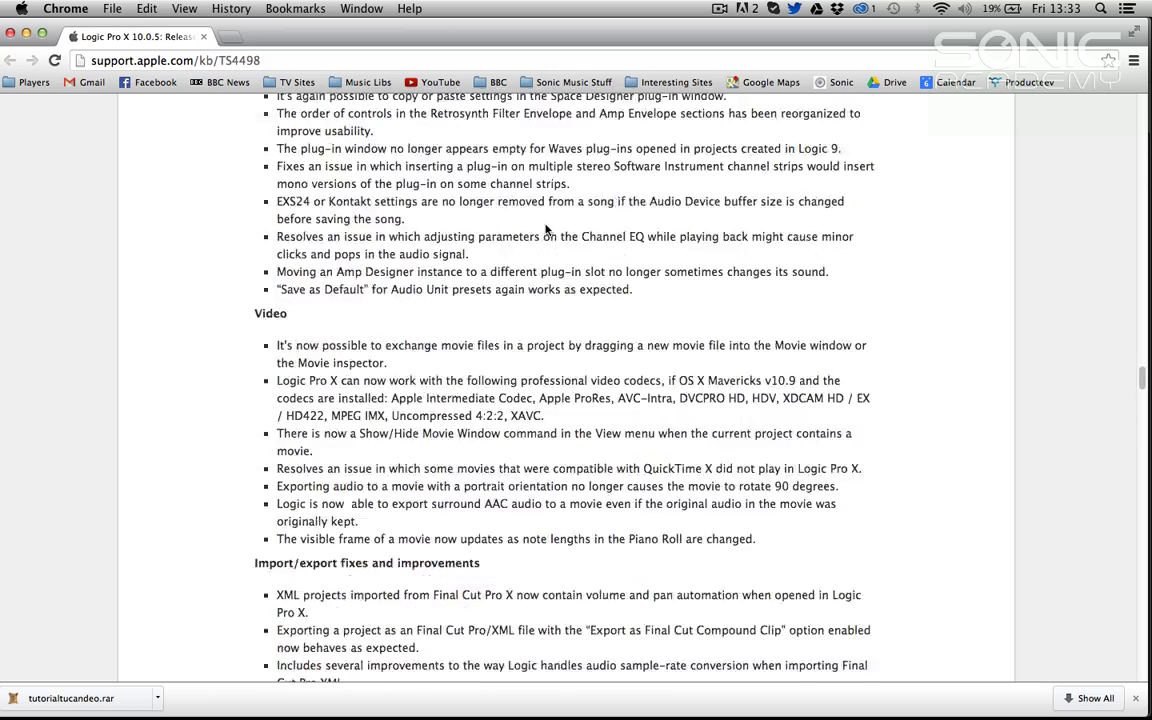
pyautogui.scroll(20, 545, 230)
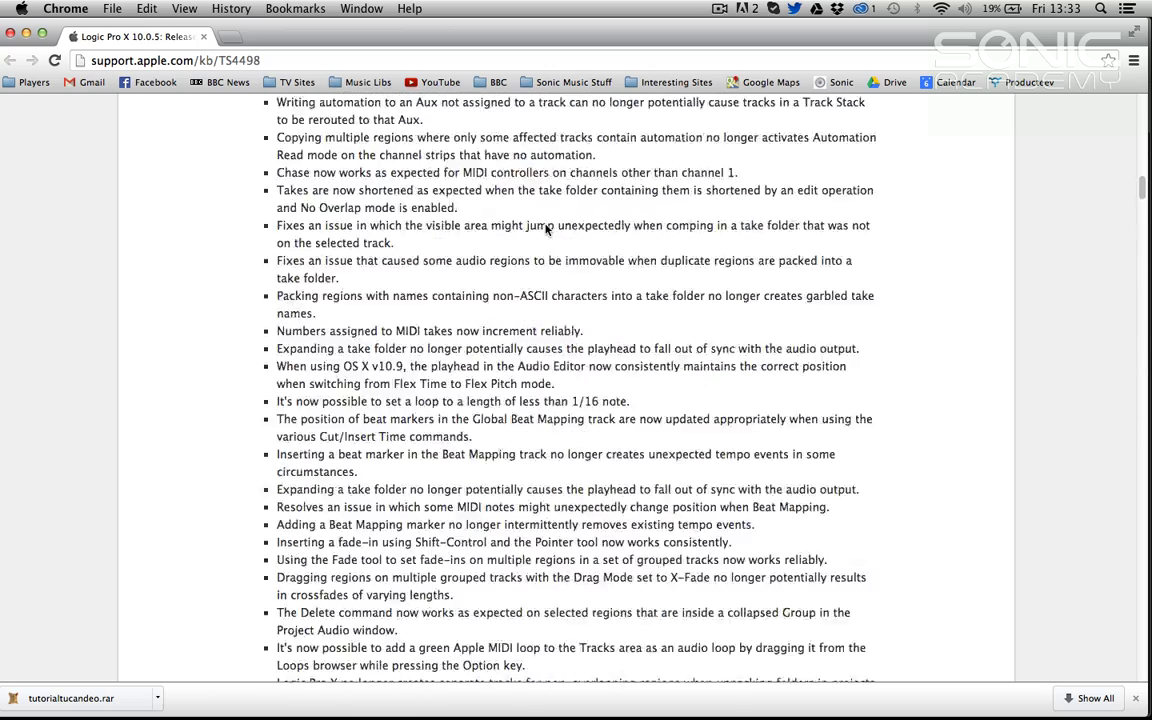
pyautogui.scroll(3, 546, 225)
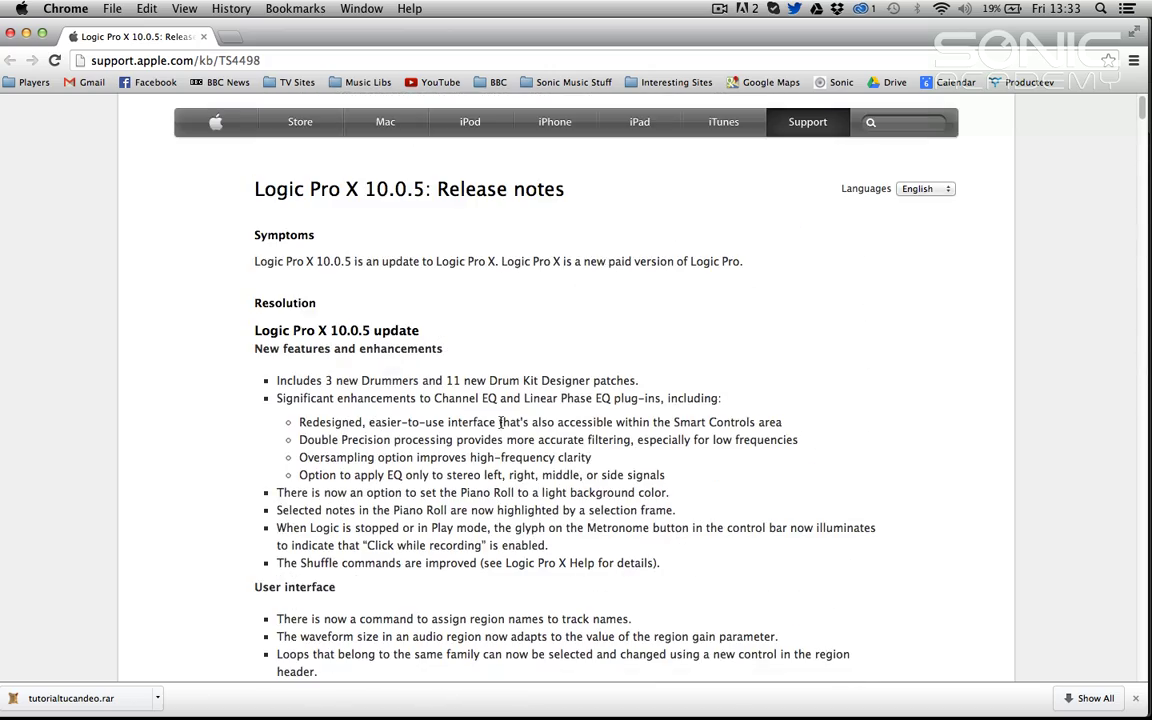
pyautogui.scroll(-3, 500, 422)
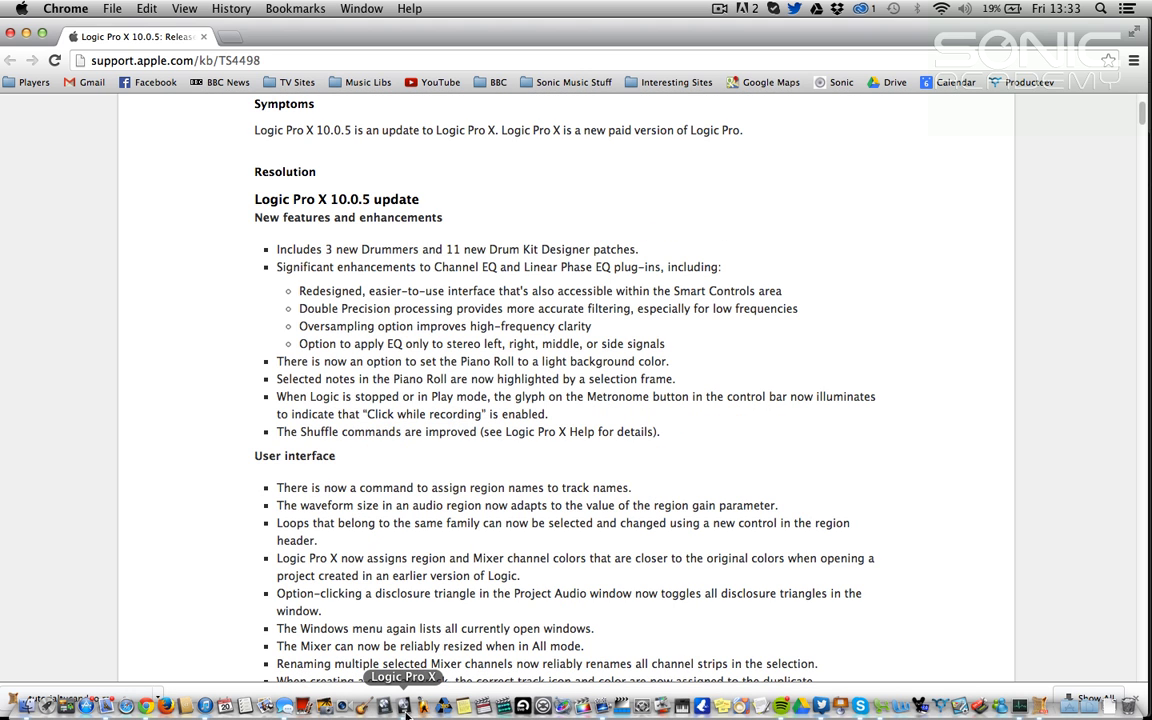
pyautogui.click(403, 706)
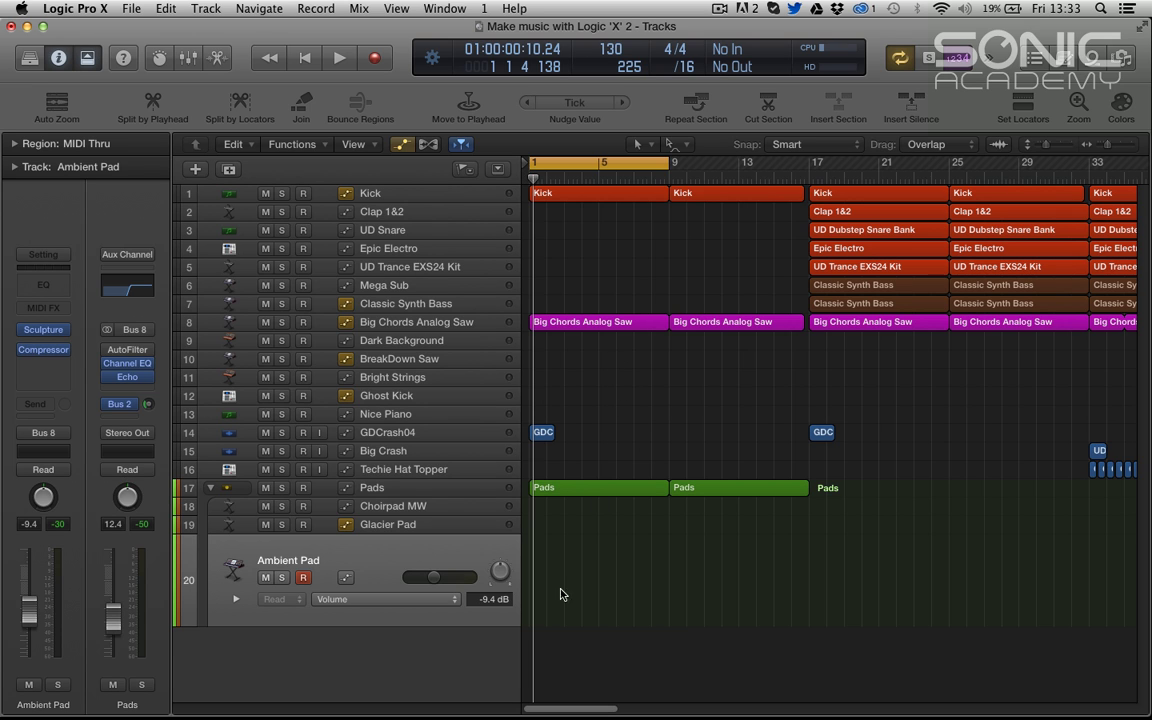
# With Ambient Pad selected, create a new Drummer track, which loads the Liverpool kit.
pyautogui.click(375, 585)
pyautogui.click(372, 528)
pyautogui.click(366, 619)
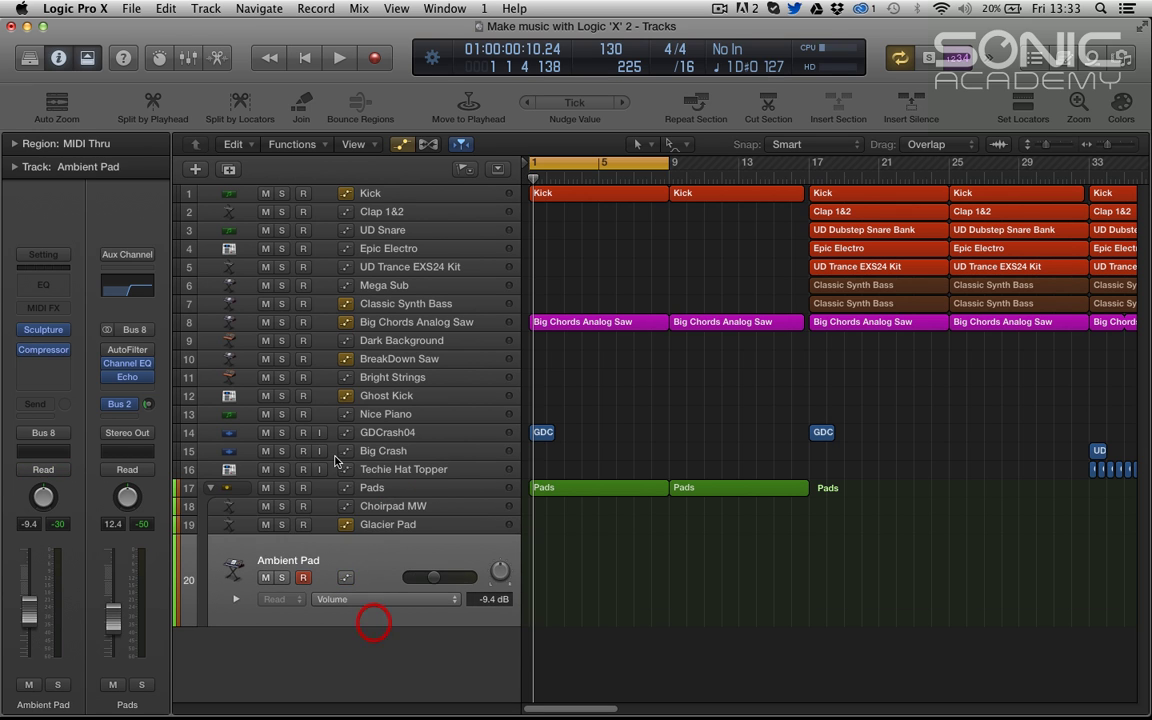
pyautogui.click(195, 170)
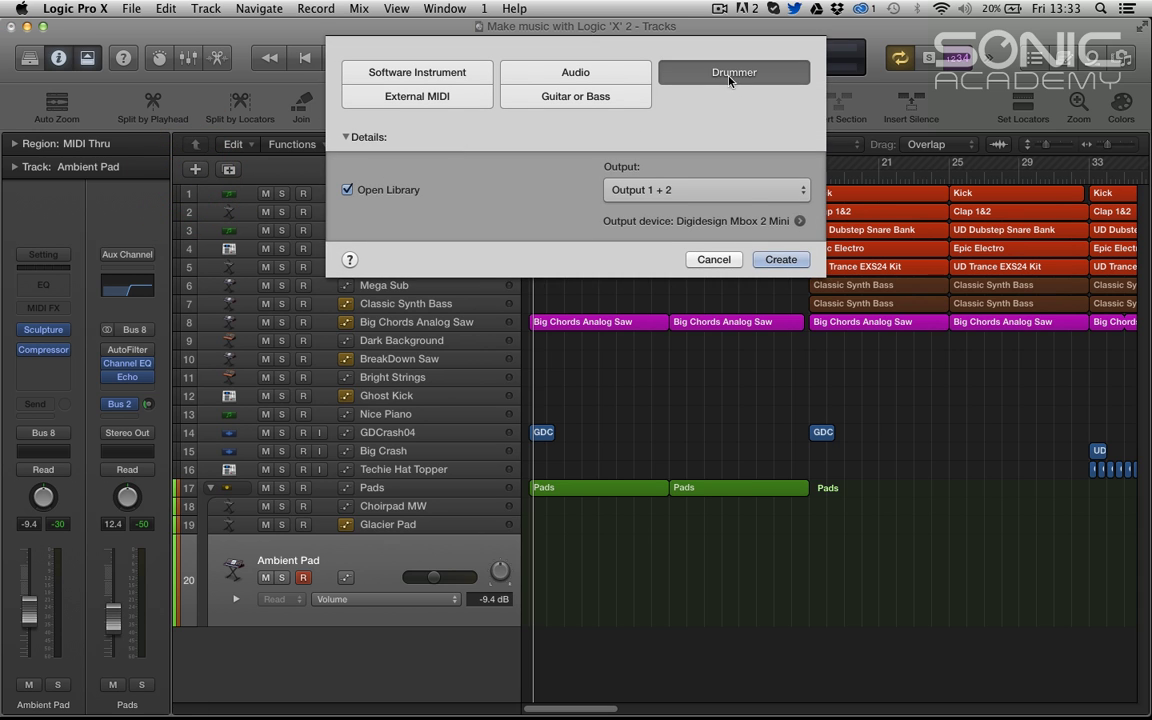
pyautogui.click(763, 262)
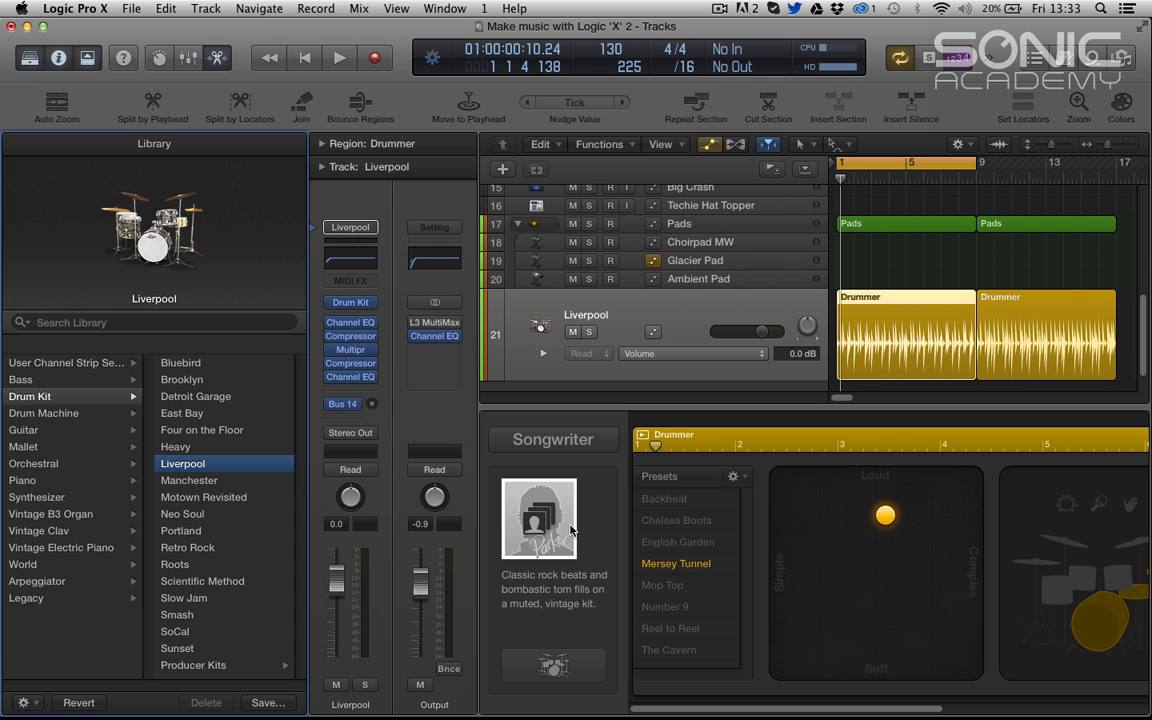
# Set the drummer genre to Rock and pick the arena-kit drummer on the Manchester kit.
pyautogui.click(552, 439)
pyautogui.click(556, 400)
pyautogui.click(601, 660)
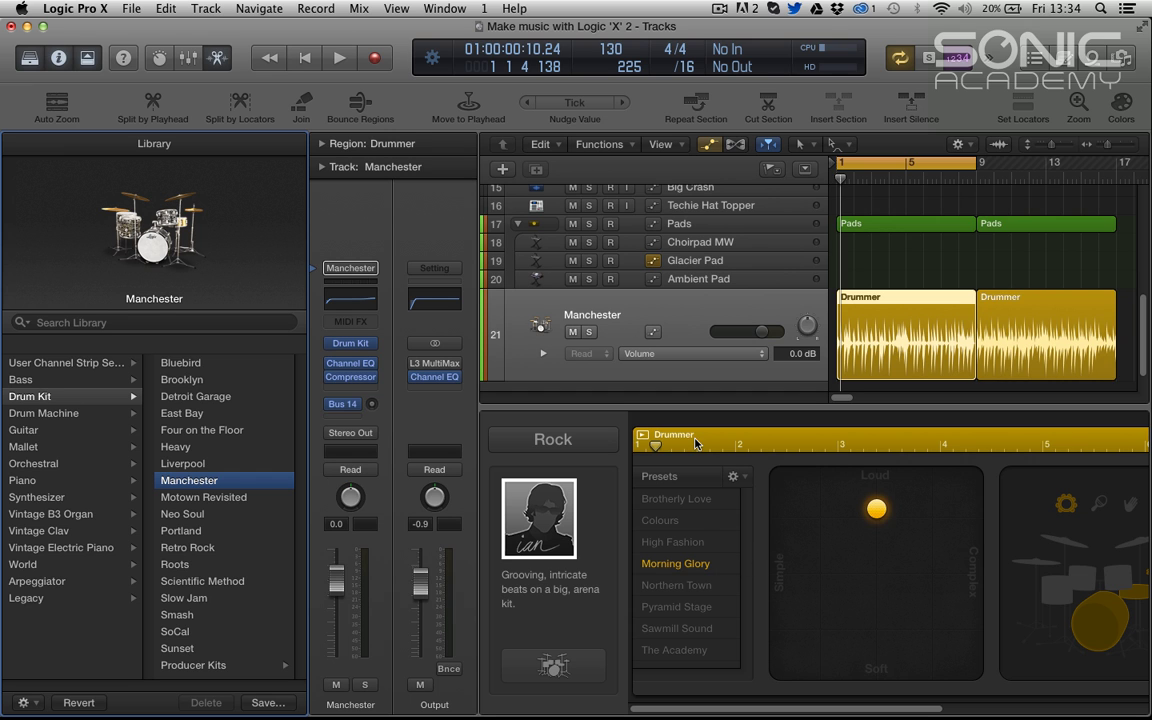
# Solo and play the Drummer track, trying the Colours preset, then Sawmill Sound.
pyautogui.click(590, 332)
pyautogui.press('space')
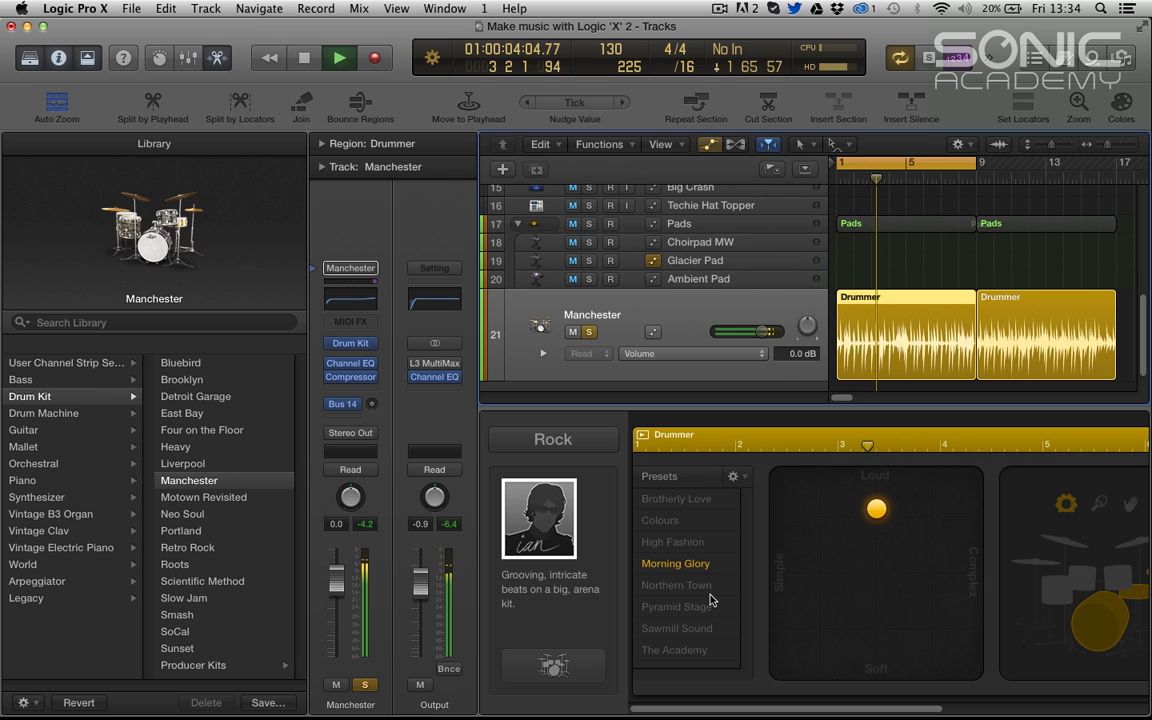
pyautogui.click(690, 521)
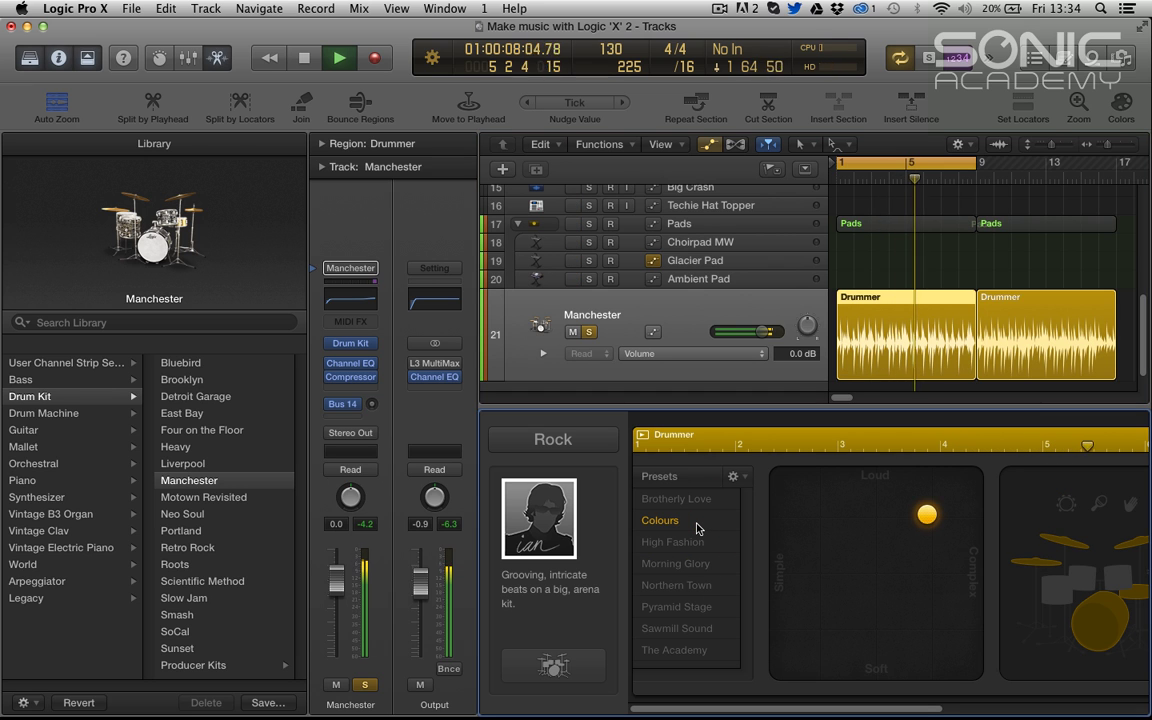
pyautogui.click(702, 628)
# Restart playback from bar 1 and raise the drummer's Swing amount.
pyautogui.moveTo(874, 700); pyautogui.dragTo(1060, 700)
pyautogui.press('space')
pyautogui.click(1112, 642)
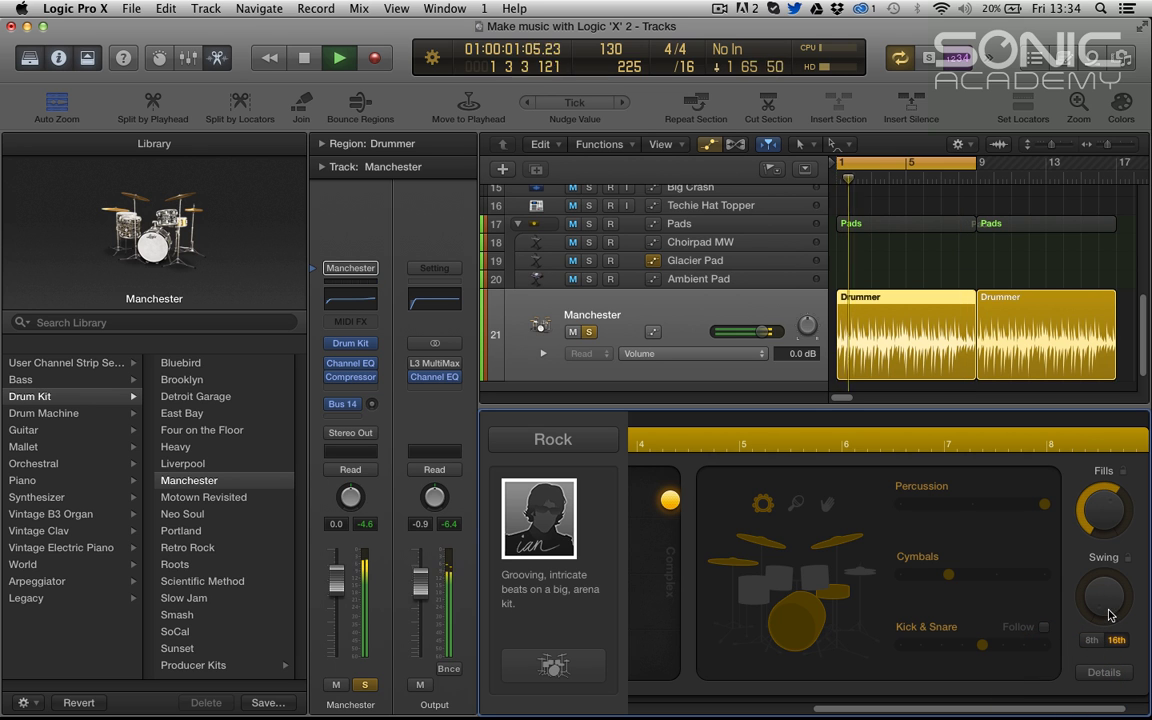
pyautogui.click(1104, 596)
pyautogui.moveTo(1104, 596); pyautogui.dragTo(1104, 572)
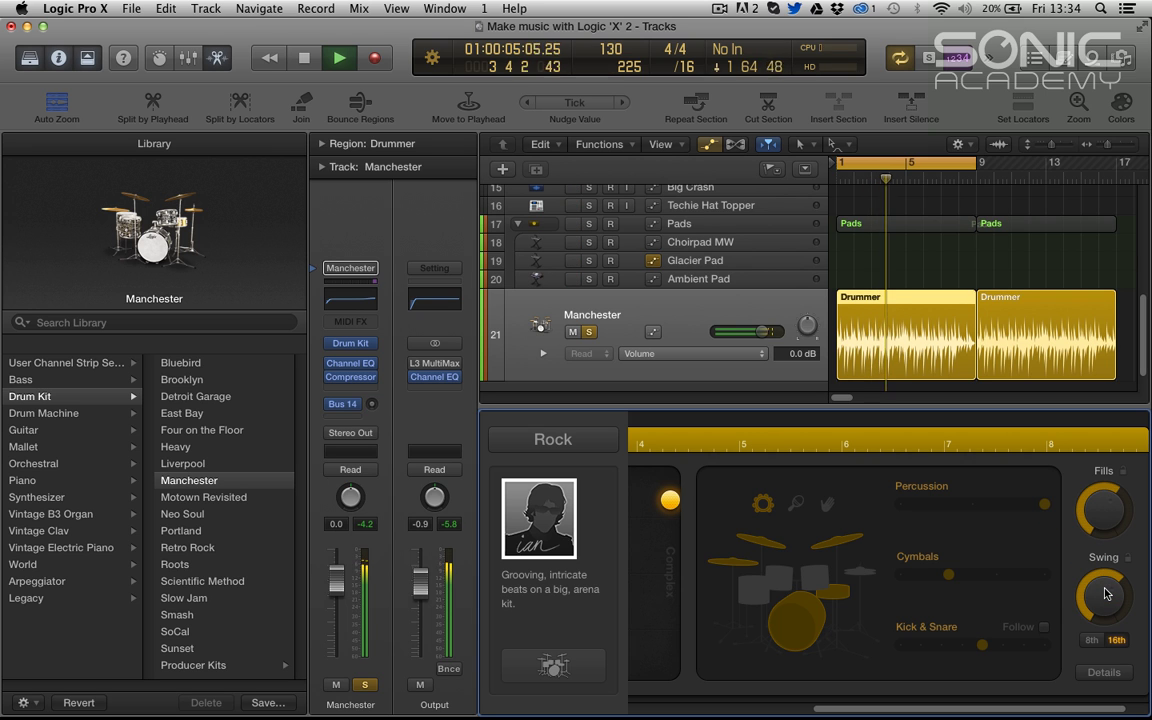
pyautogui.click(1108, 598)
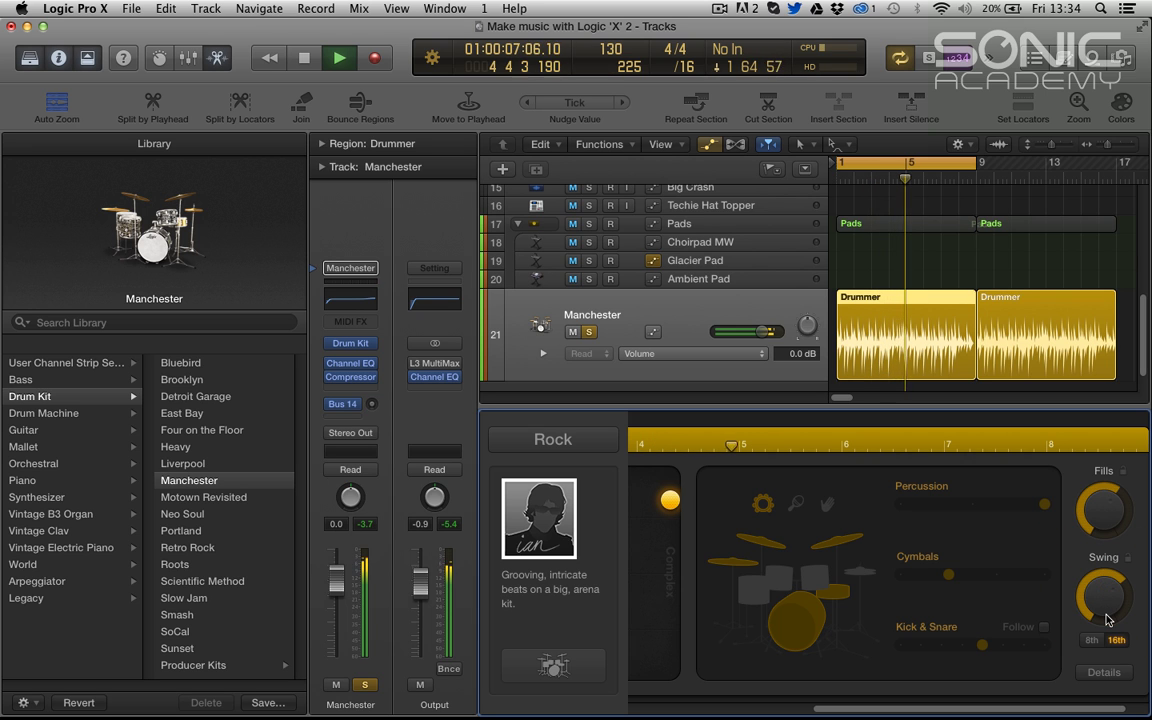
# Compare 8th and 16th swing, keep 16th, stop playback and return to the presets panel.
pyautogui.click(1091, 641)
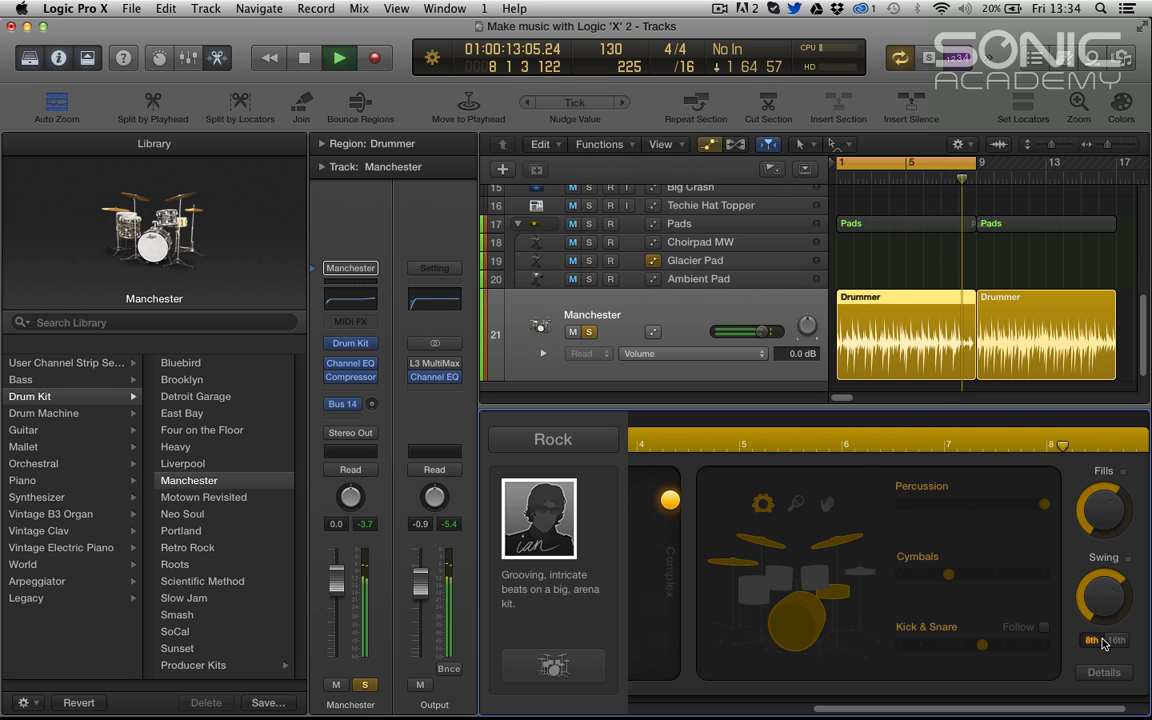
pyautogui.click(1114, 641)
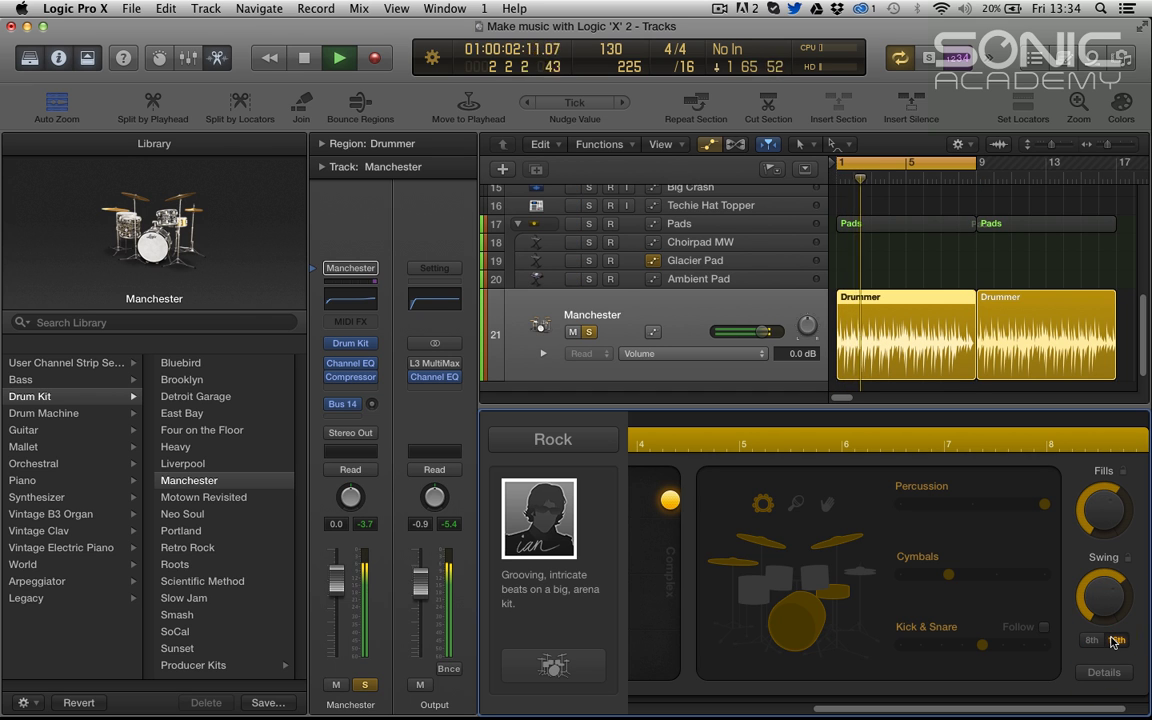
pyautogui.press('space')
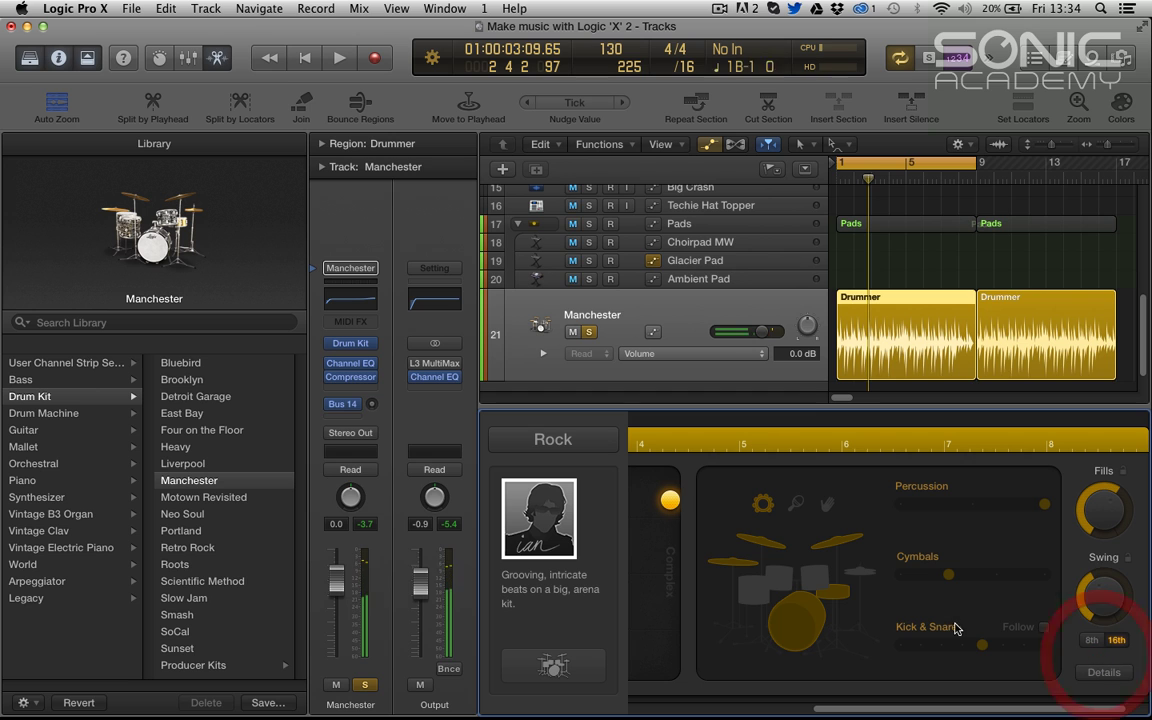
pyautogui.click(889, 709)
pyautogui.moveTo(889, 709); pyautogui.dragTo(707, 709)
pyautogui.click(579, 668)
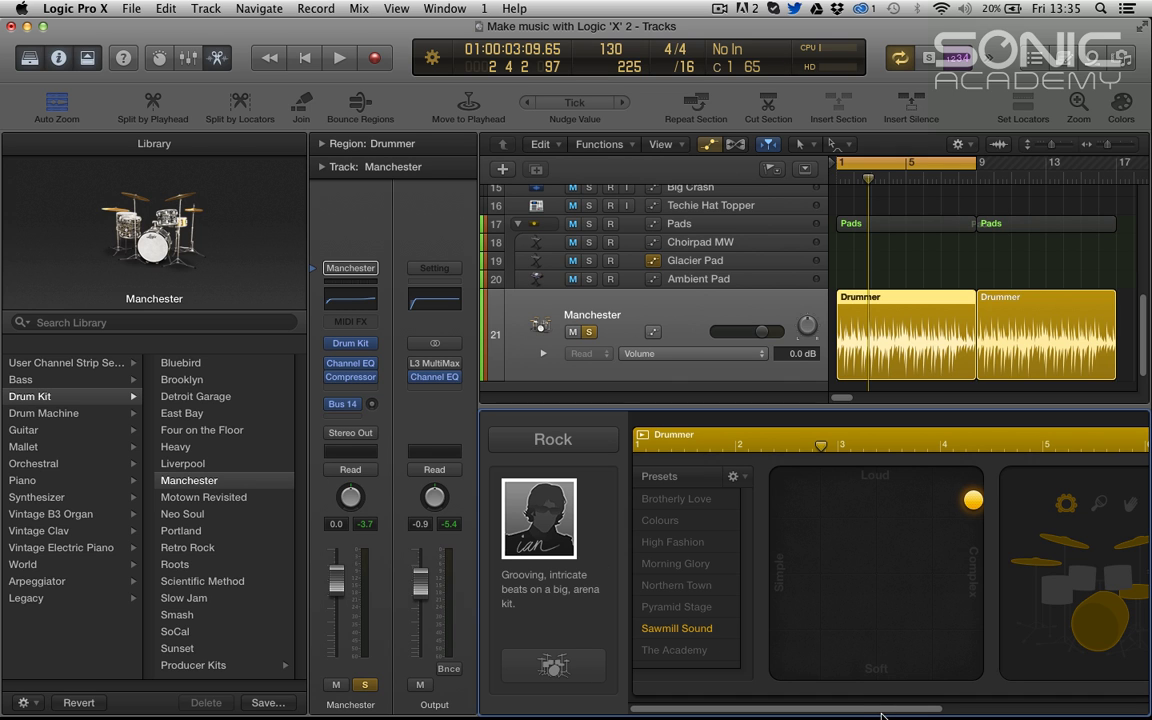
# Apply The Academy drummer preset, then switch the drummer genre to Alternative.
pyautogui.moveTo(860, 708); pyautogui.dragTo(1053, 702)
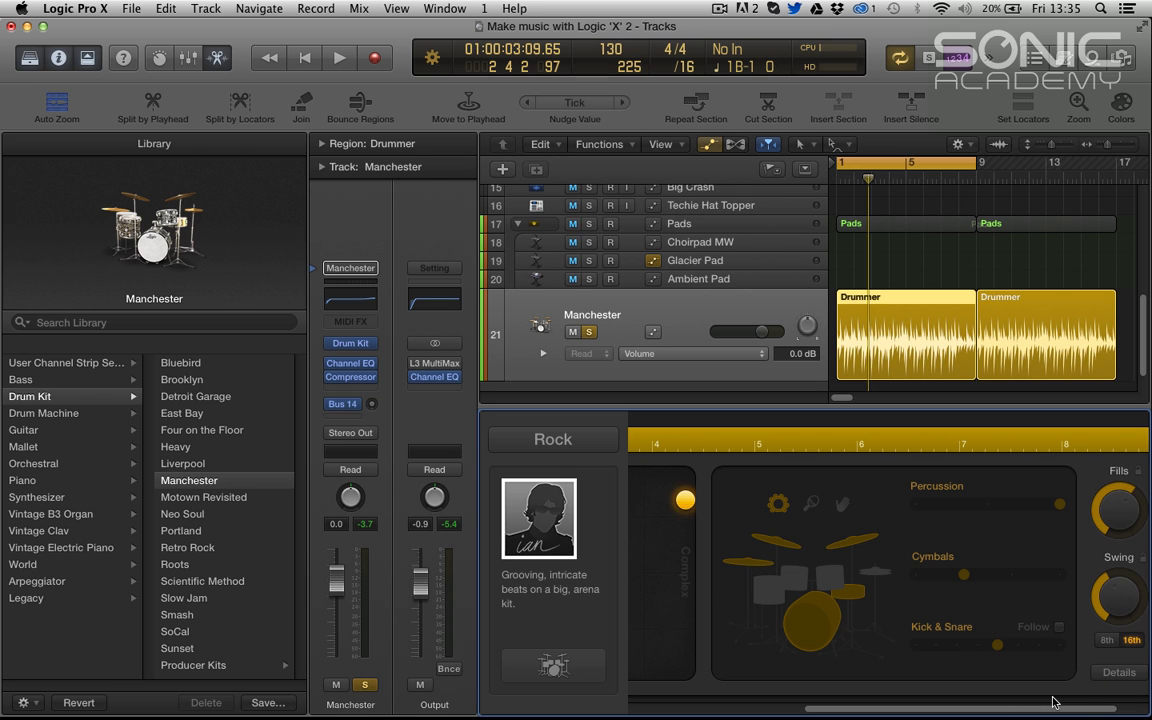
pyautogui.moveTo(1016, 706); pyautogui.dragTo(849, 701)
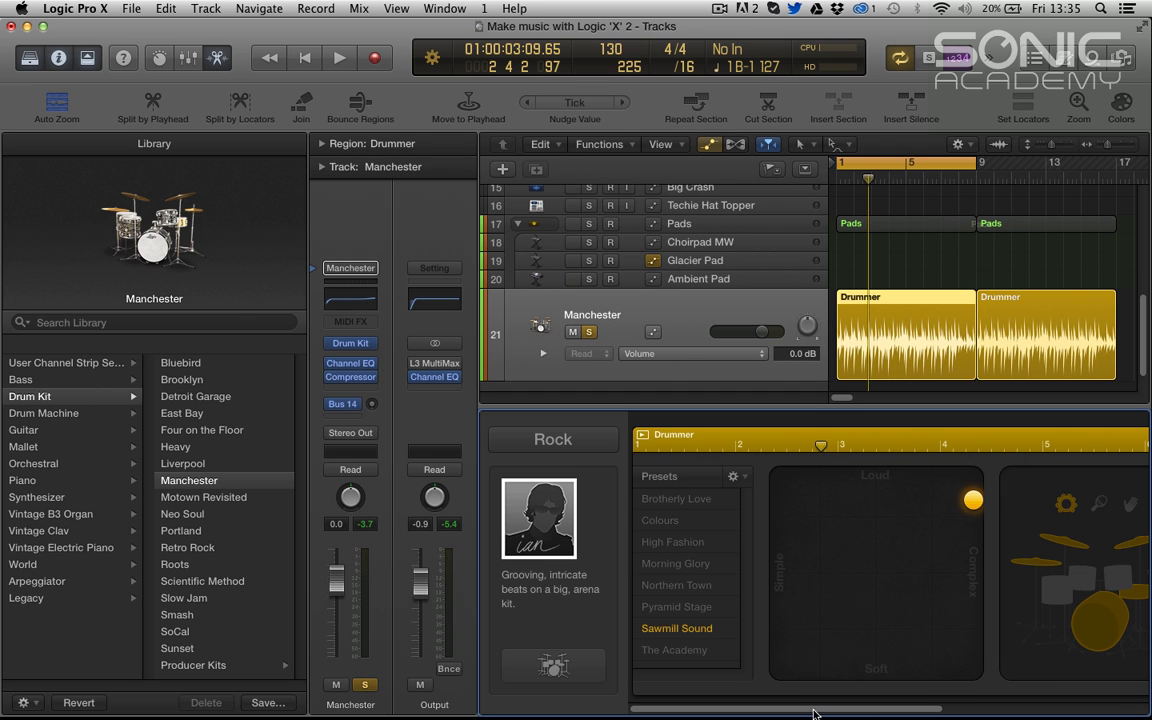
pyautogui.click(743, 702)
pyautogui.click(676, 650)
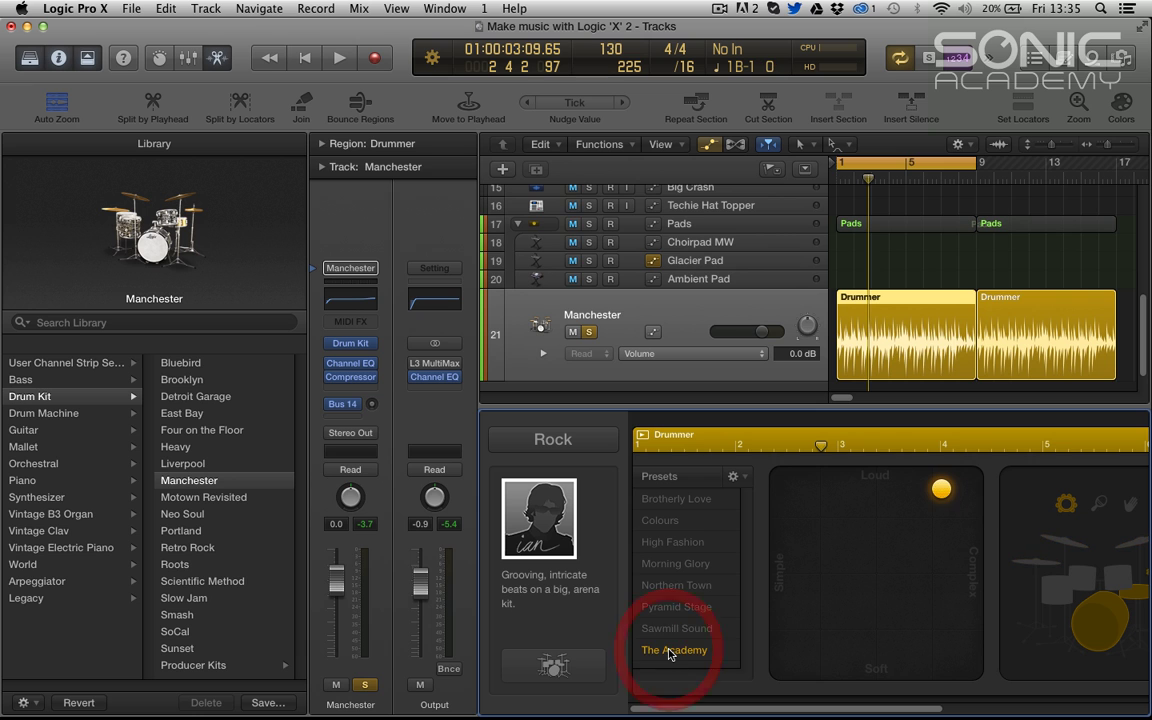
pyautogui.click(849, 710)
pyautogui.moveTo(849, 710); pyautogui.dragTo(797, 712)
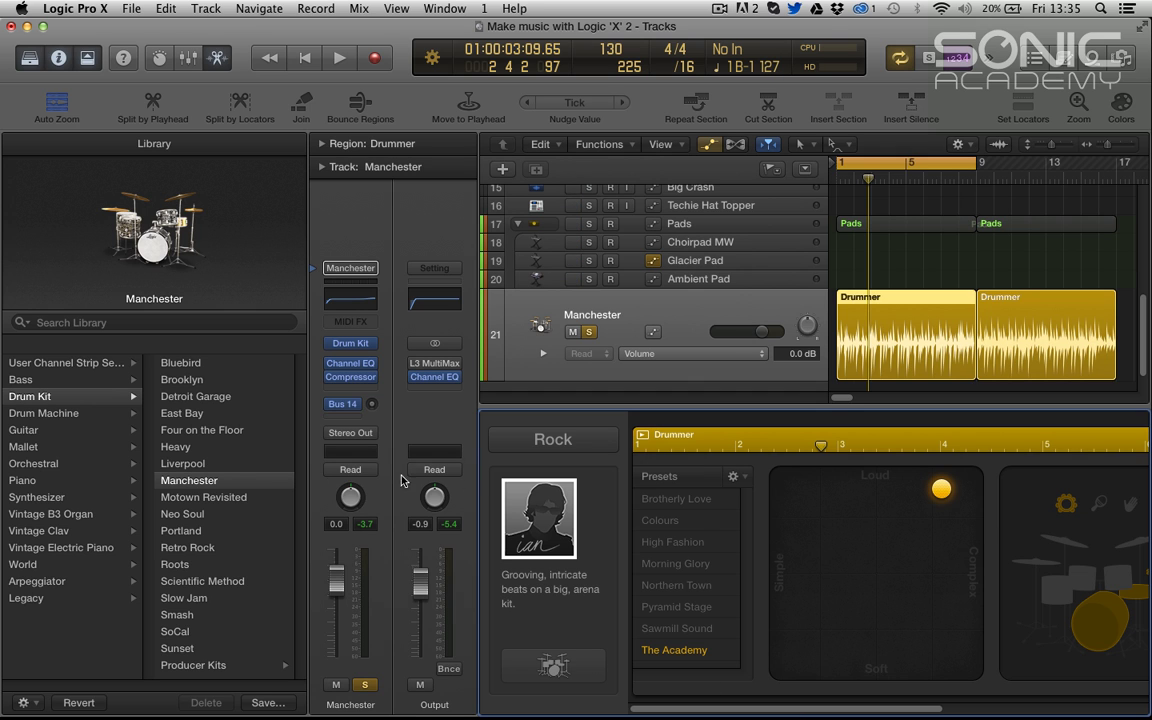
pyautogui.click(553, 439)
# Choose the Songwriter genre and the classic-rock drummer on Liverpool with the Mersey Tunnel preset.
pyautogui.click(556, 458)
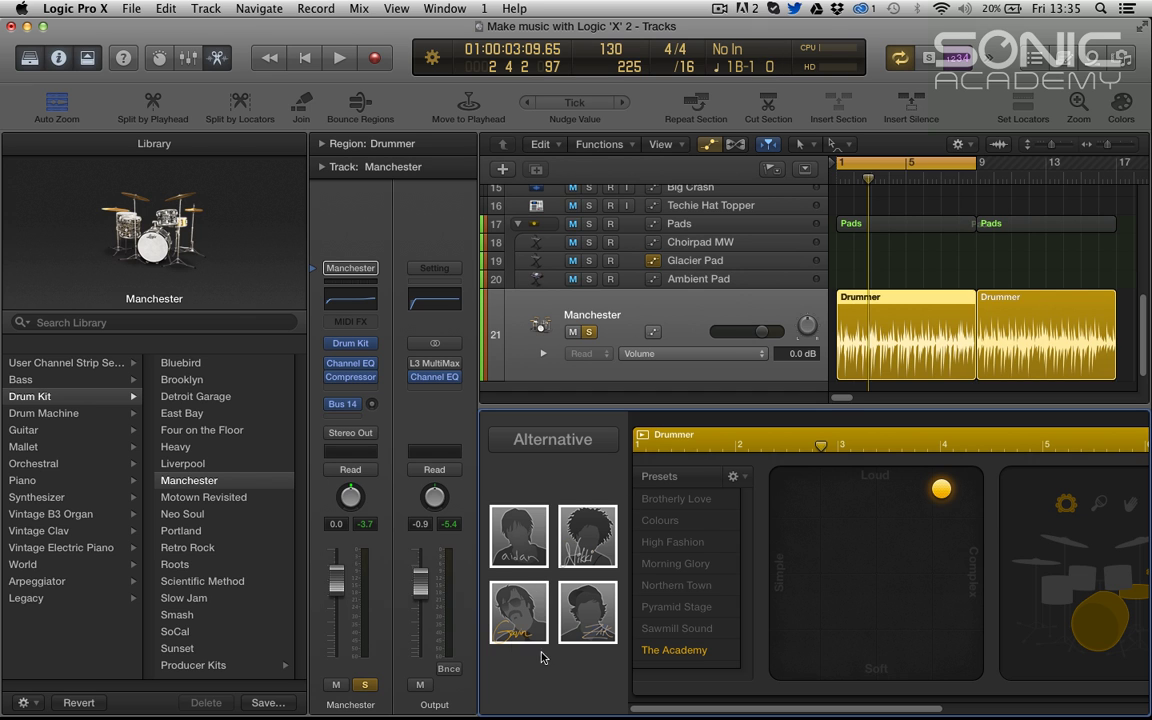
pyautogui.click(597, 441)
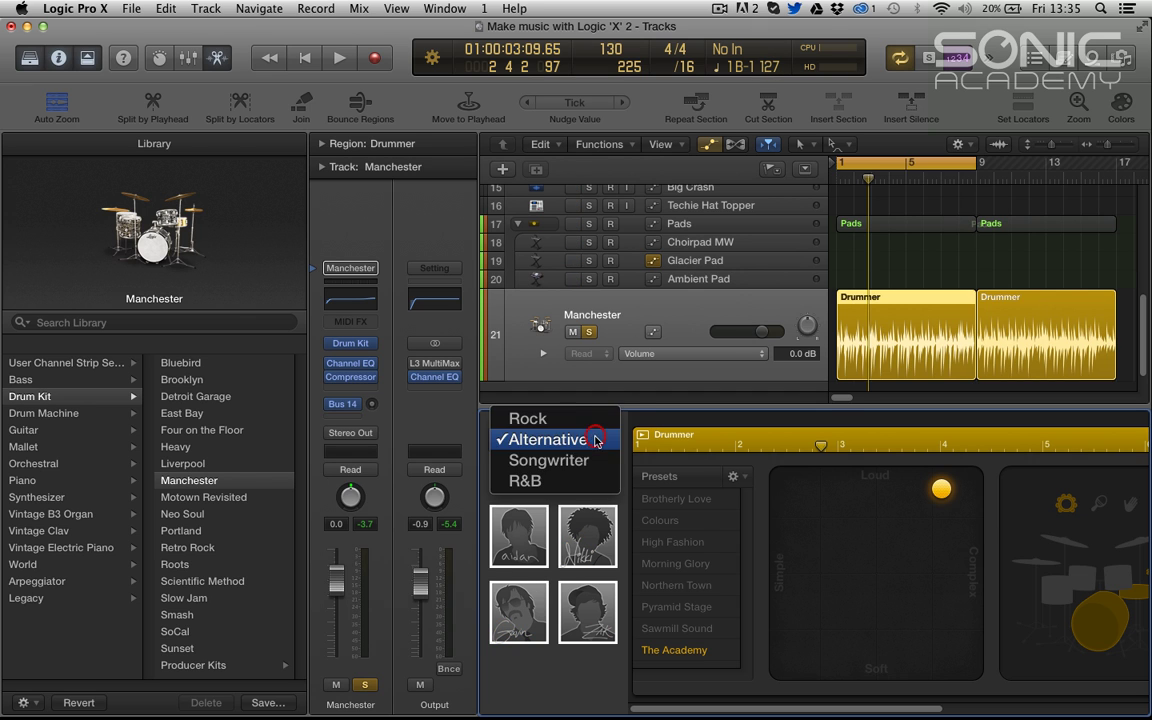
pyautogui.click(597, 463)
pyautogui.click(524, 660)
pyautogui.click(521, 659)
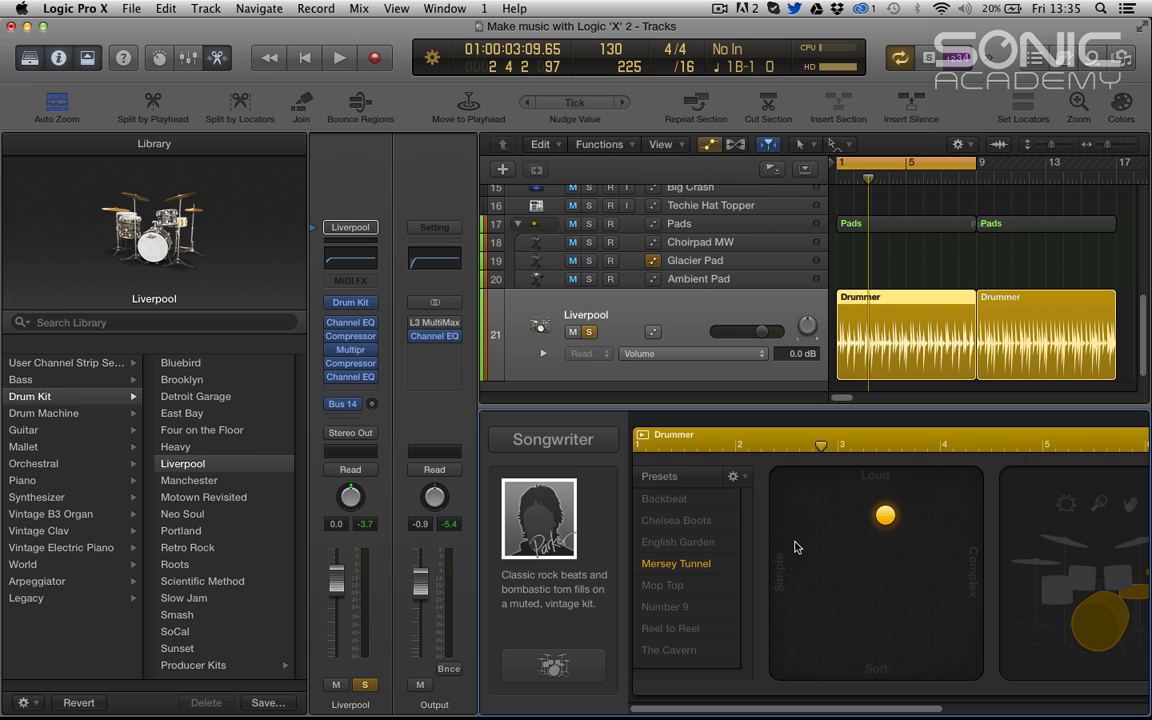
# Start playback, apply The Cavern preset, and set the middle kit row to hi-hat.
pyautogui.click(849, 401)
pyautogui.press('space')
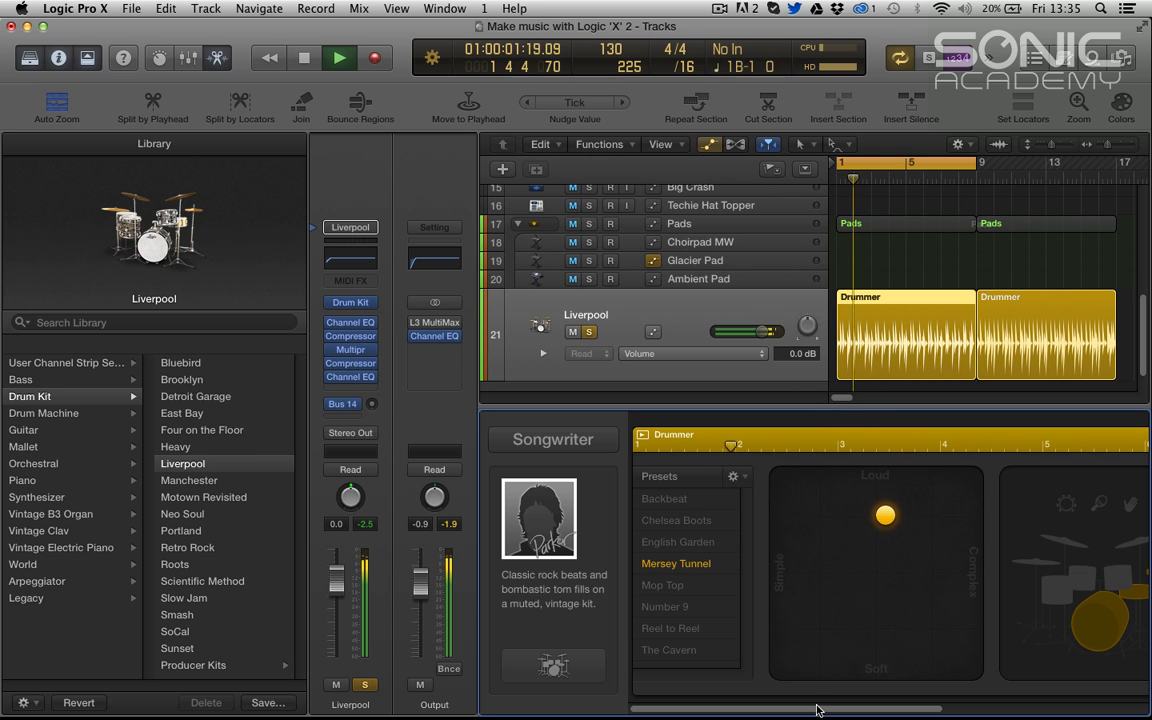
pyautogui.moveTo(818, 708)
pyautogui.mouseDown()
pyautogui.moveTo(806, 709)
pyautogui.moveTo(933, 707)
pyautogui.moveTo(694, 708)
pyautogui.mouseUp()
pyautogui.click(668, 650)
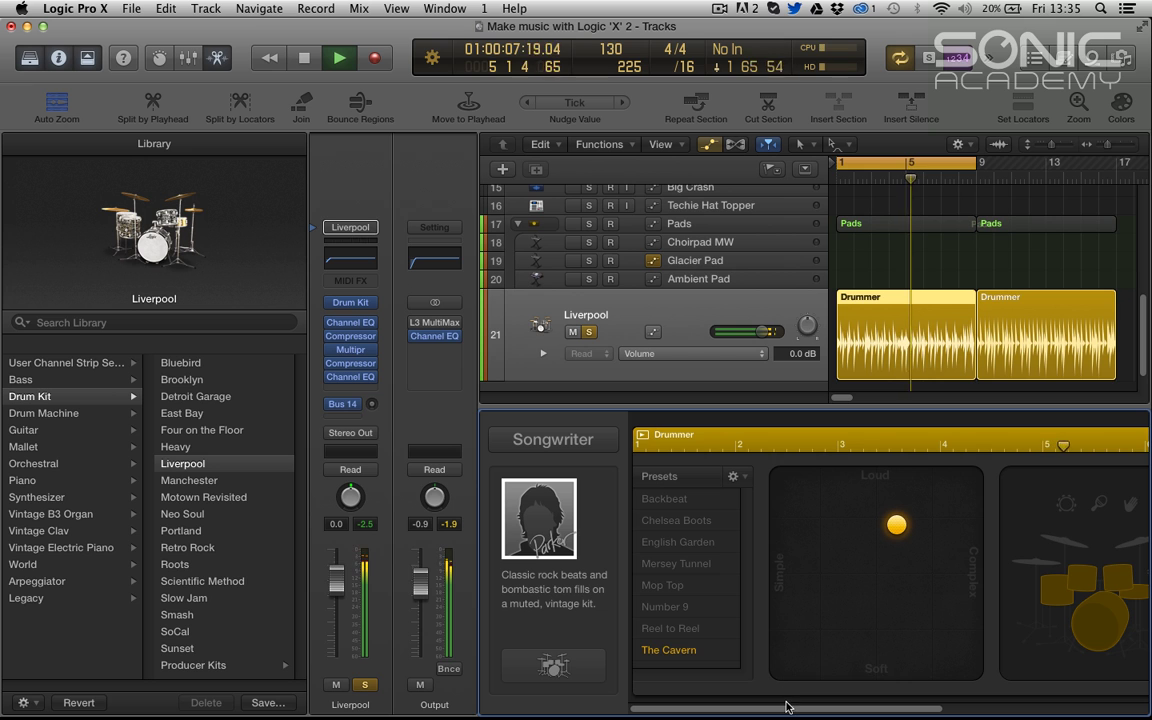
pyautogui.moveTo(797, 709); pyautogui.dragTo(905, 706)
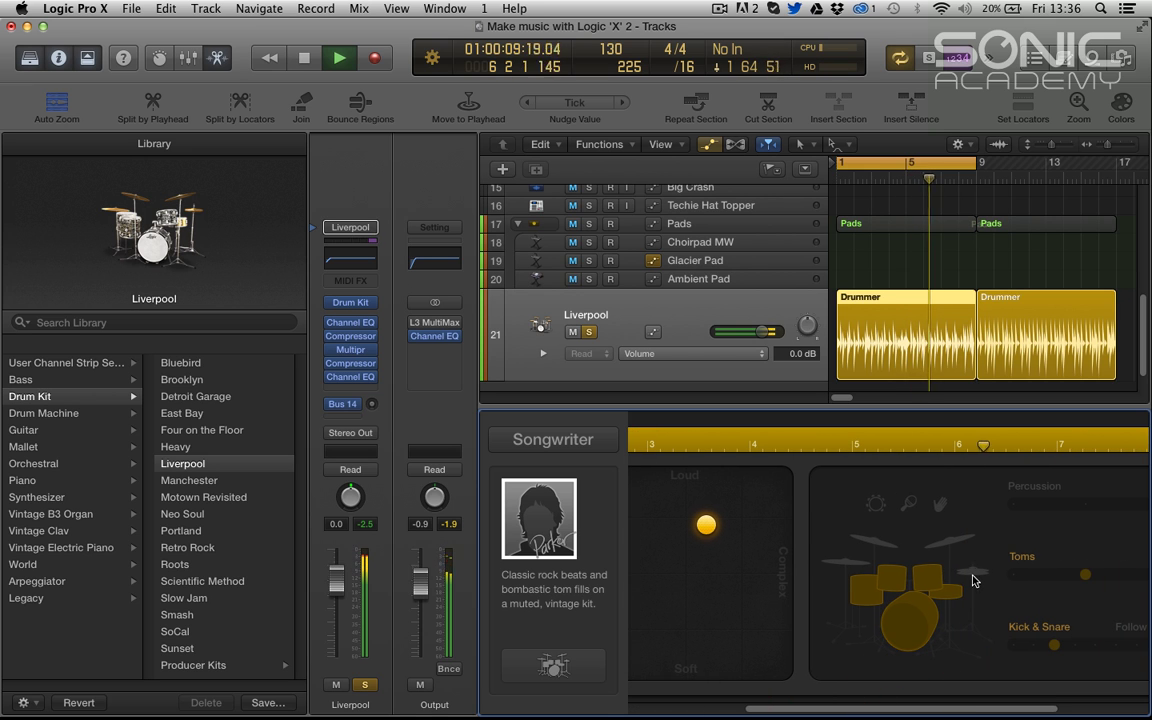
pyautogui.click(972, 572)
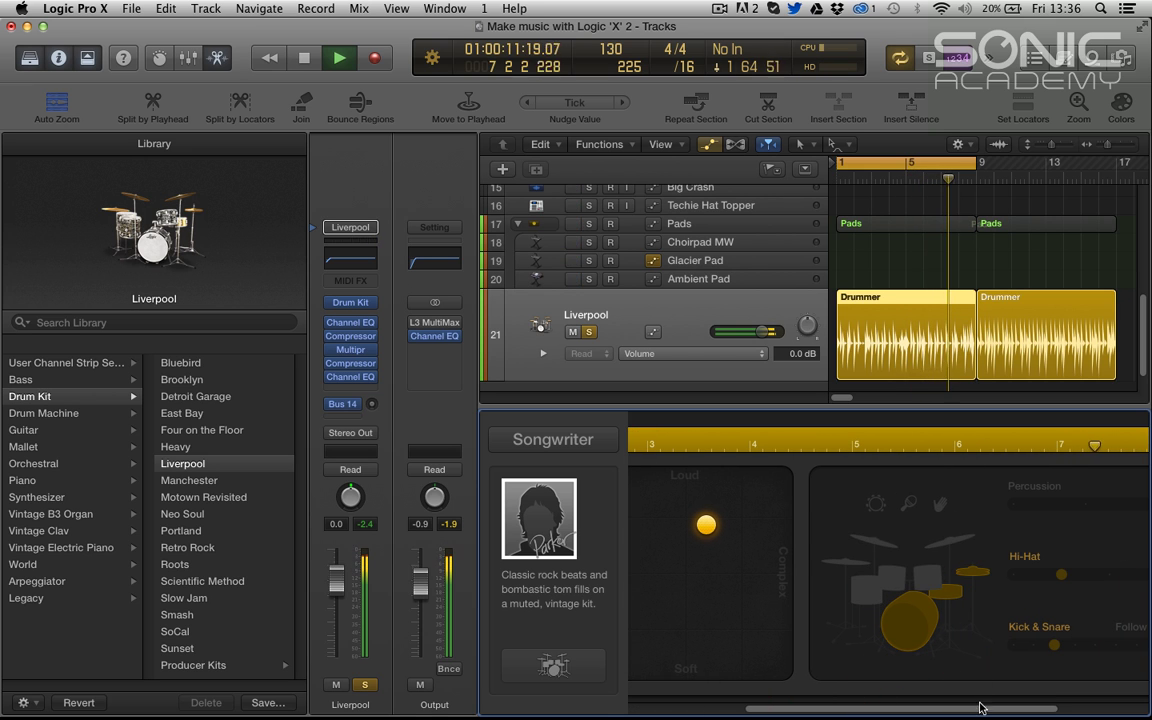
# Restart playback and try the Swing knob with 16th and 8th note swing.
pyautogui.moveTo(980, 709); pyautogui.dragTo(1100, 688)
pyautogui.press('space')
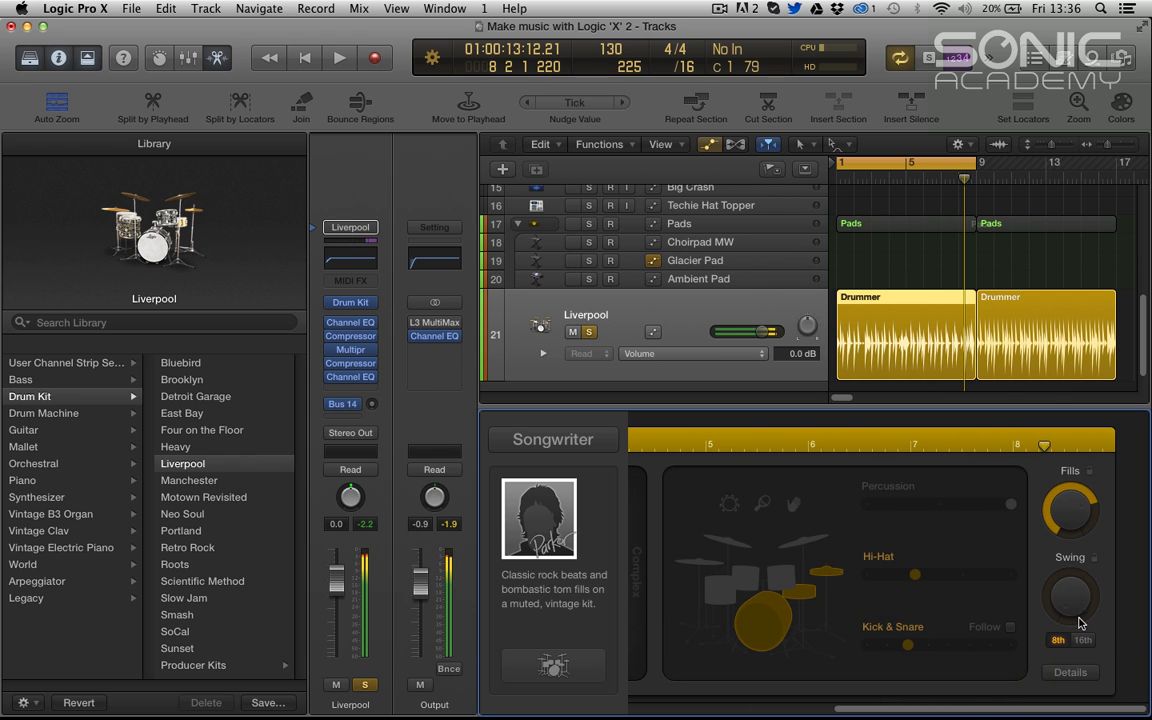
pyautogui.press('space')
pyautogui.moveTo(1075, 618); pyautogui.dragTo(1082, 600)
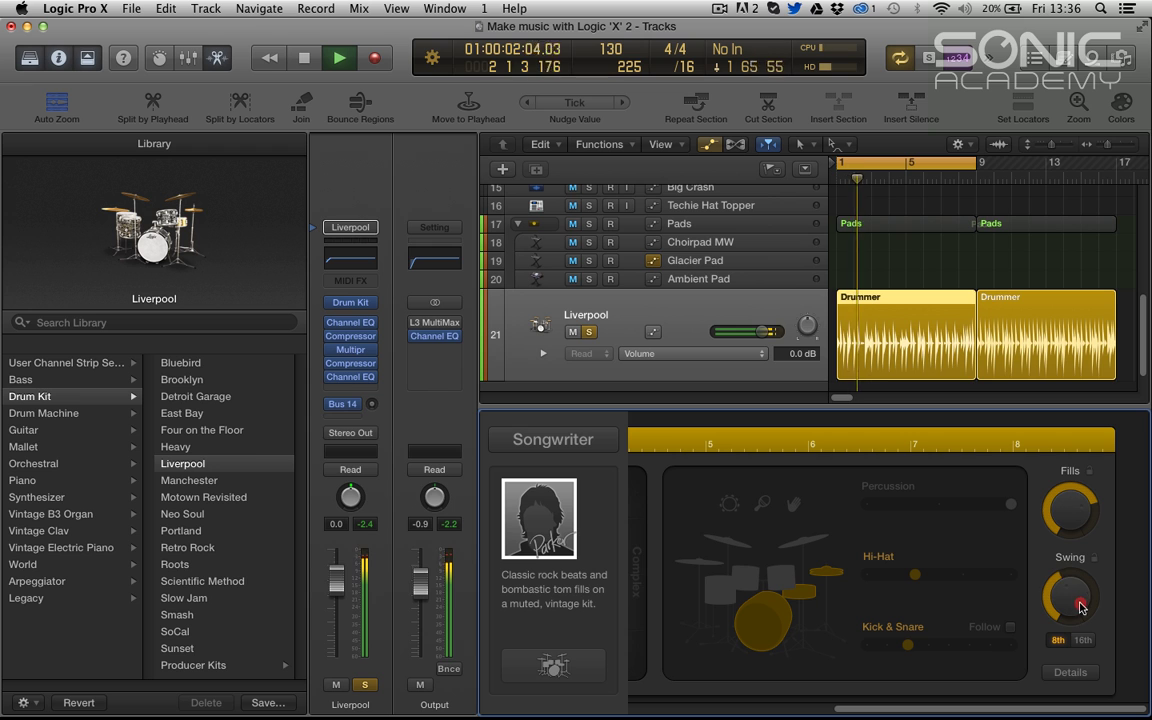
pyautogui.click(1083, 637)
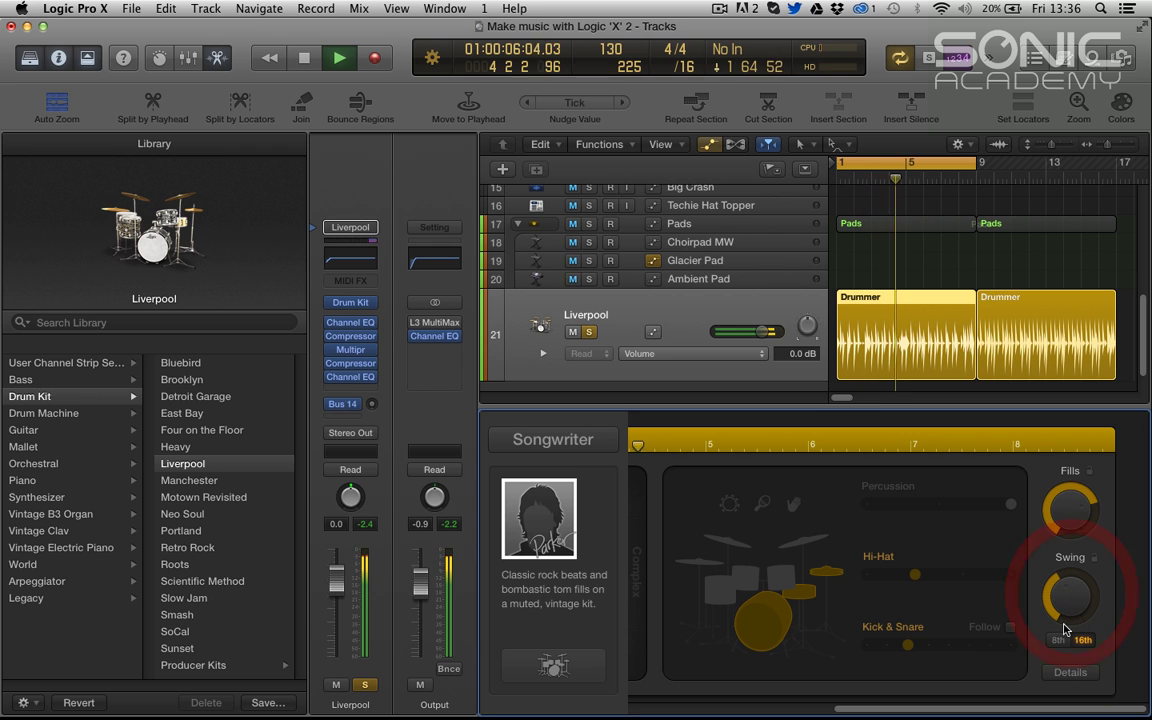
pyautogui.click(1058, 640)
pyautogui.moveTo(1071, 617); pyautogui.dragTo(1050, 706)
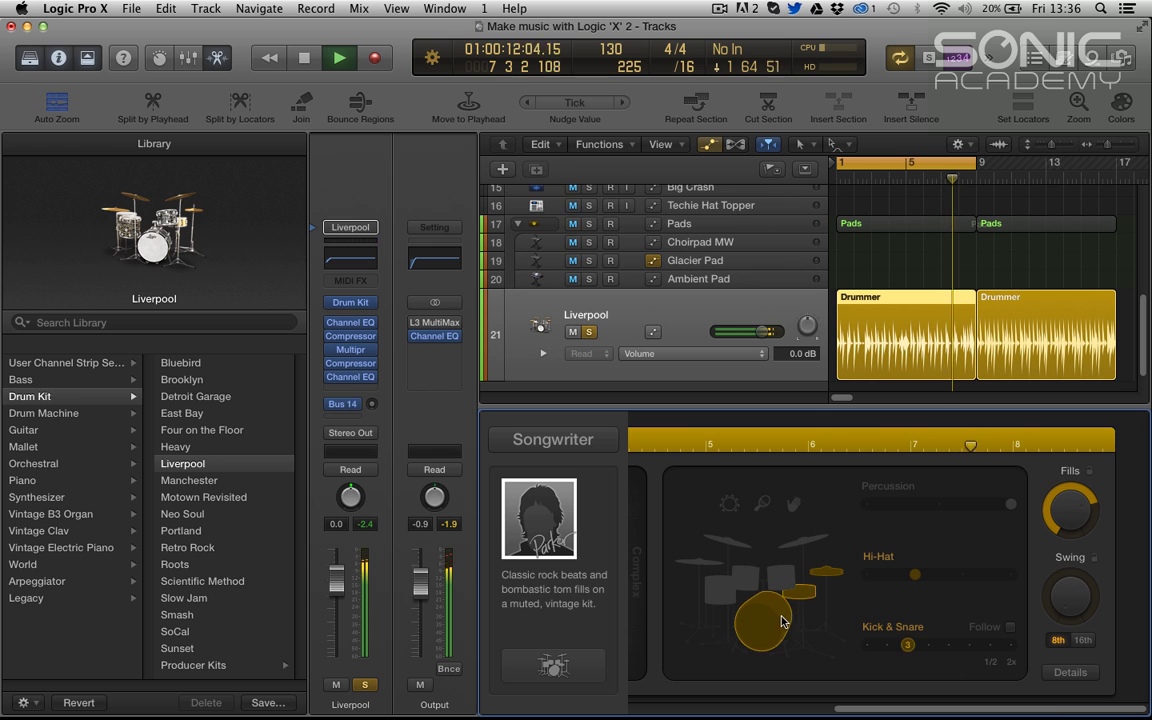
# Add toms and percussion to the drummer's groove.
pyautogui.click(715, 588)
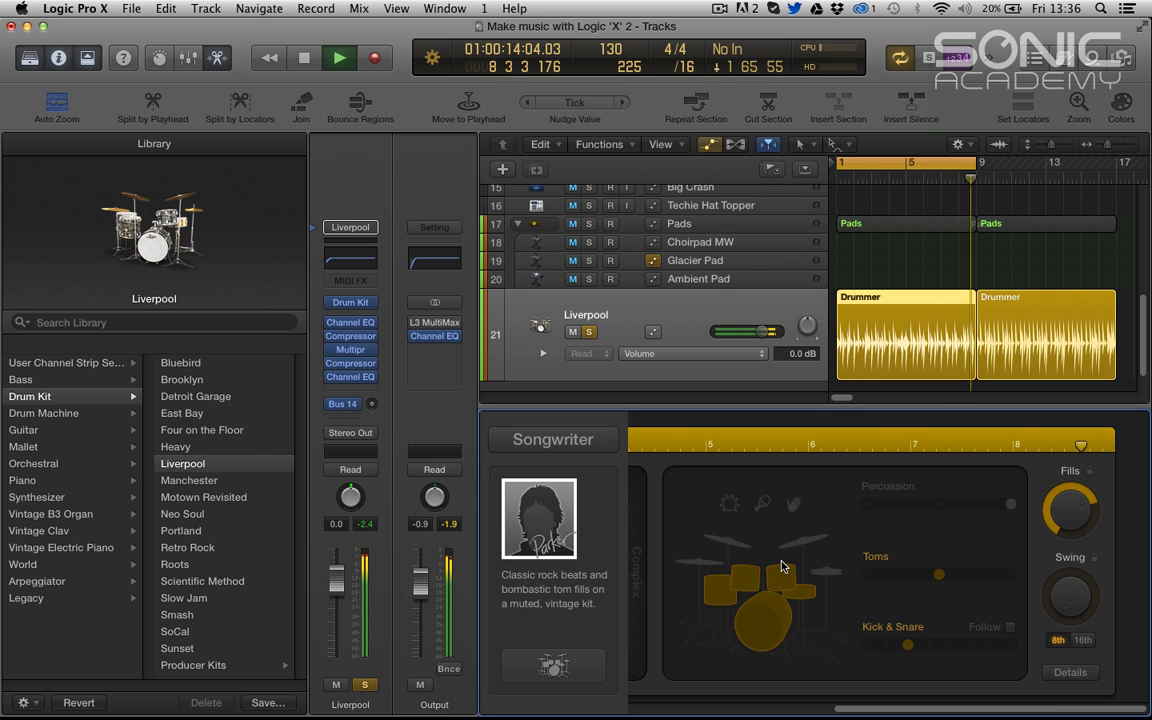
pyautogui.click(793, 504)
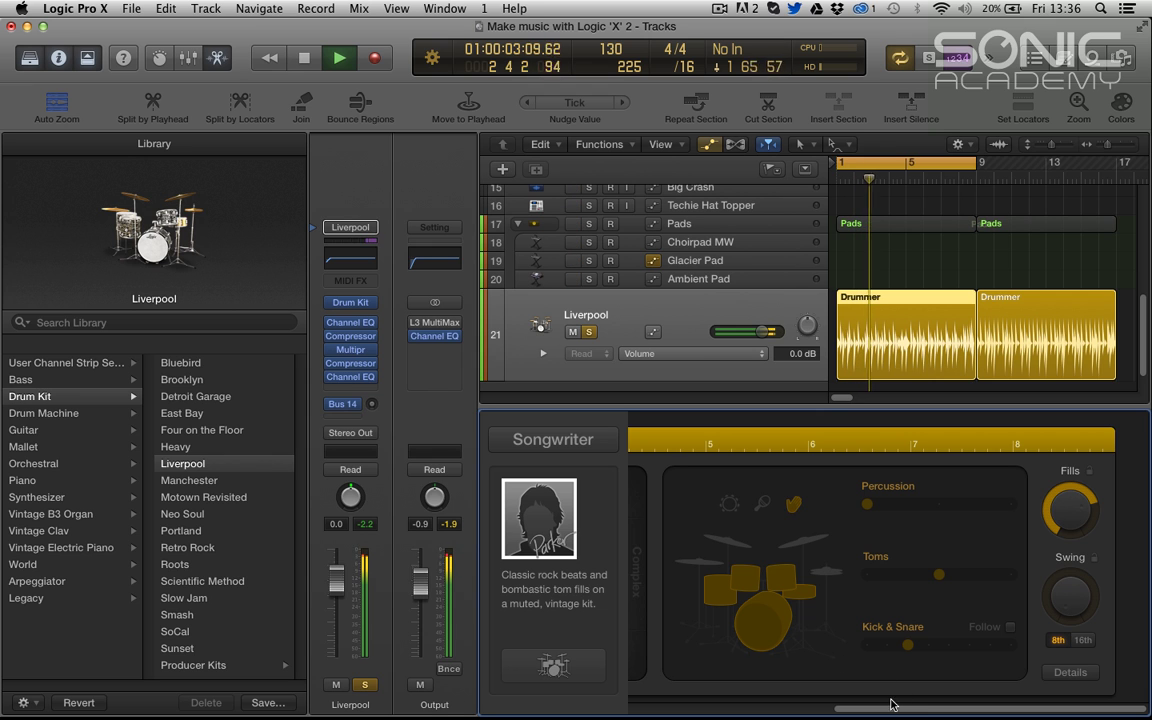
pyautogui.moveTo(893, 709); pyautogui.dragTo(617, 694)
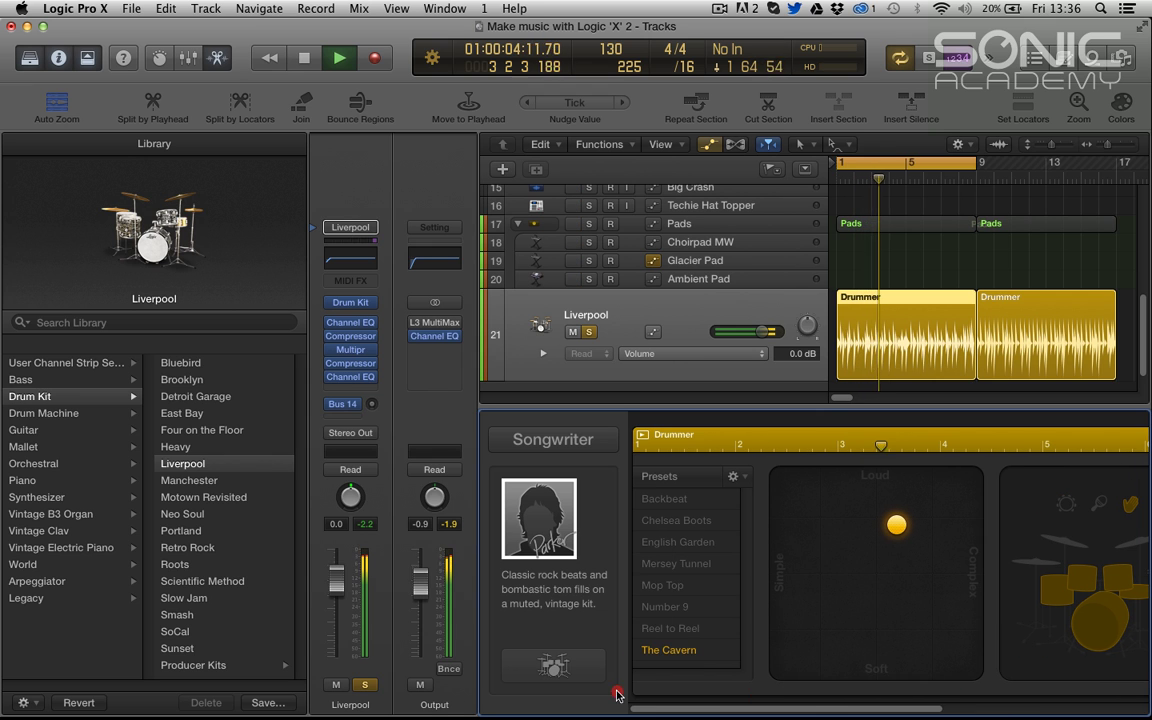
# Switch the drummer genre to R&B and pick the tight funky-beats drummer.
pyautogui.click(577, 452)
pyautogui.click(586, 464)
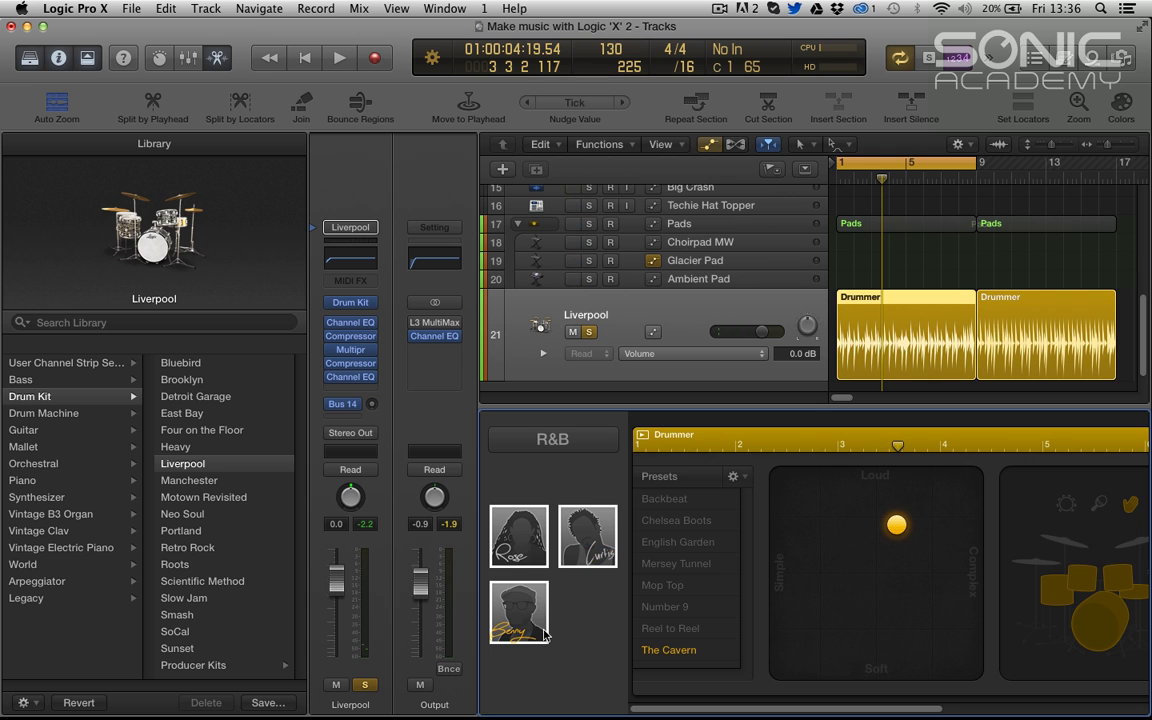
pyautogui.click(530, 635)
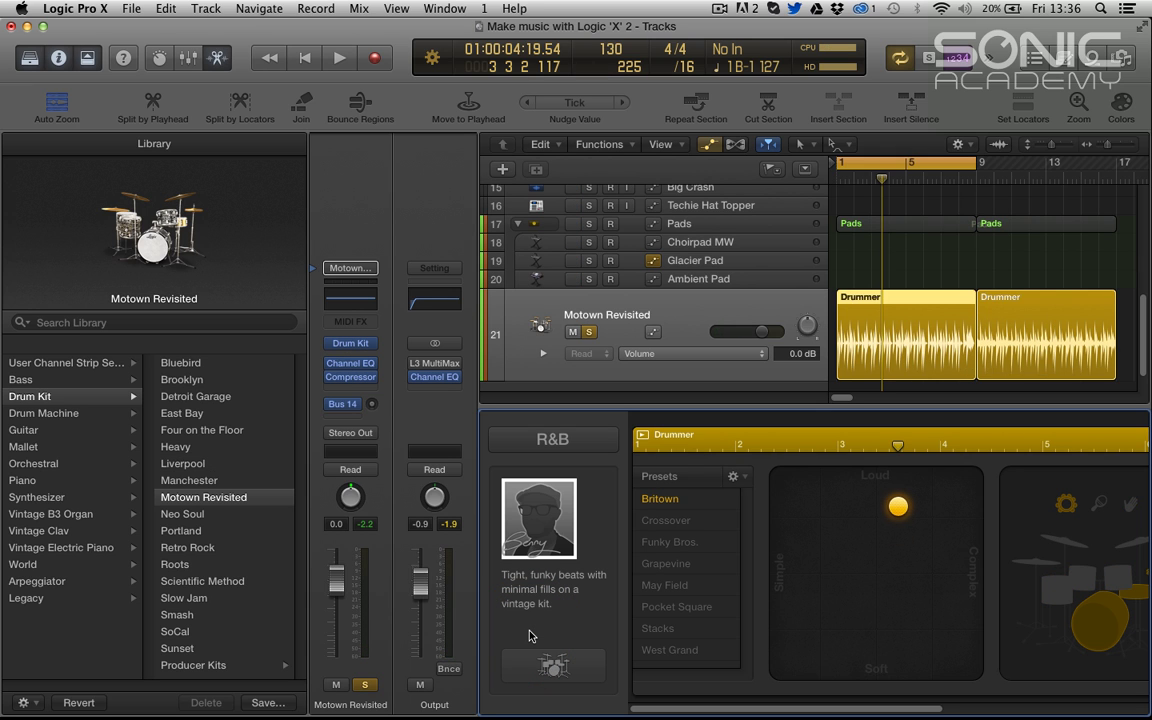
# Audition the Funky Bros. preset, then settle on May Field and stop playback.
pyautogui.press('space')
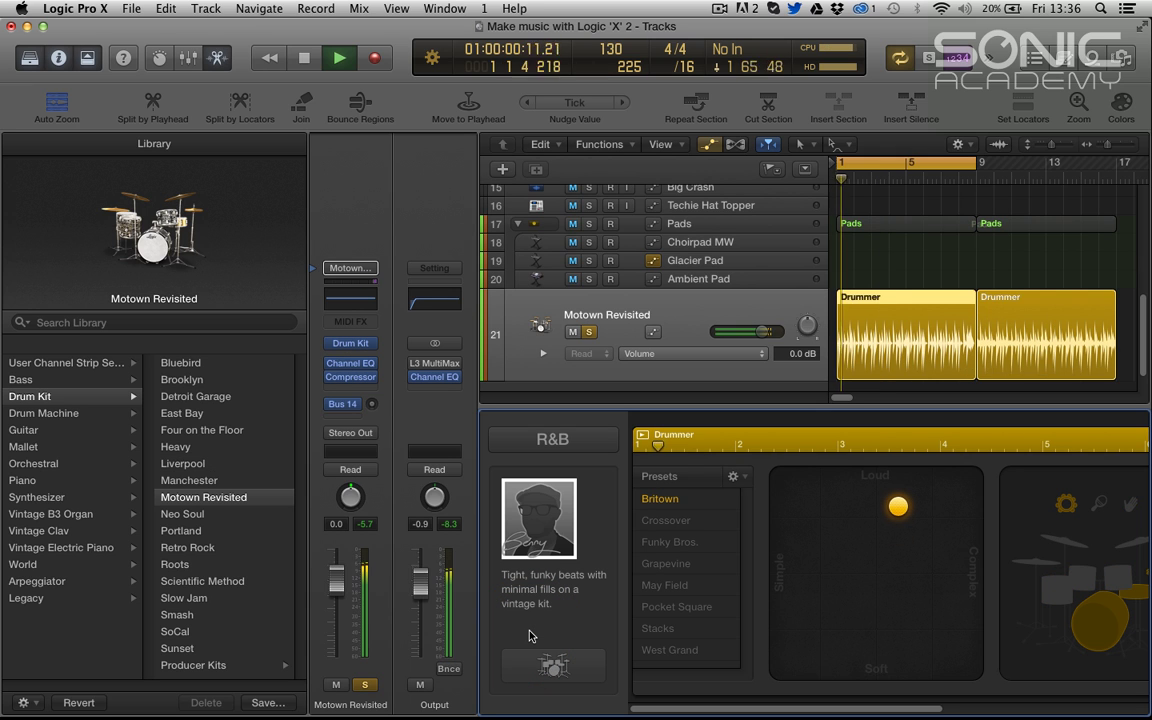
pyautogui.click(662, 541)
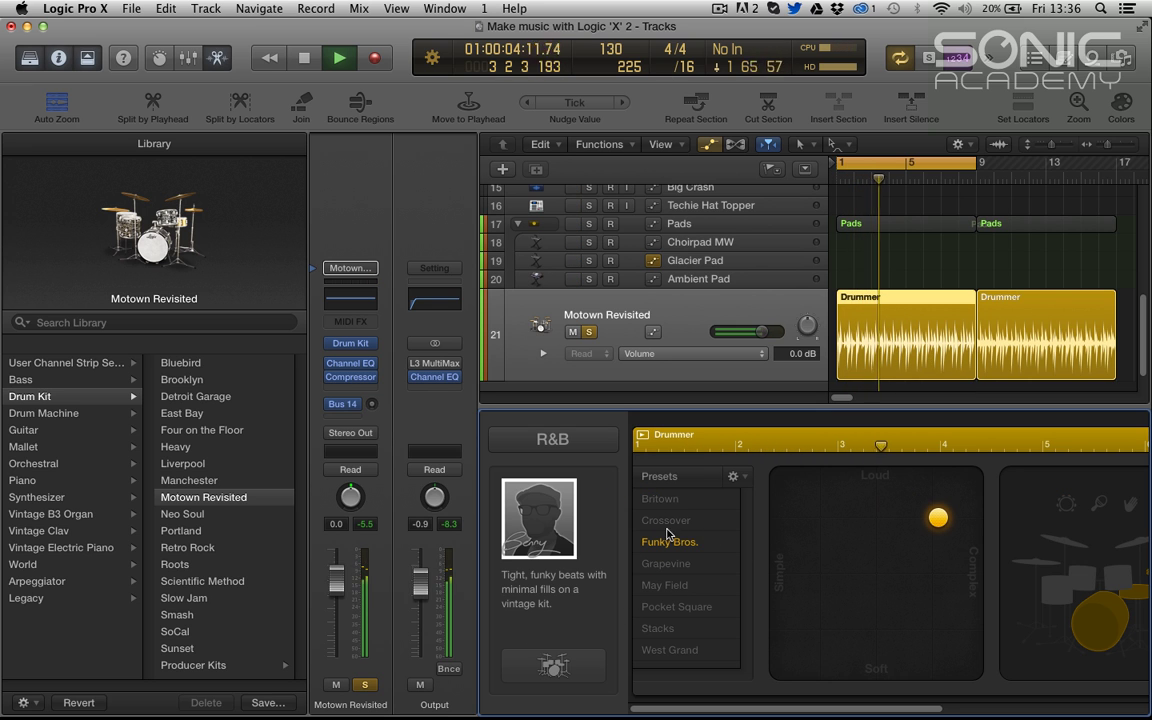
pyautogui.click(712, 588)
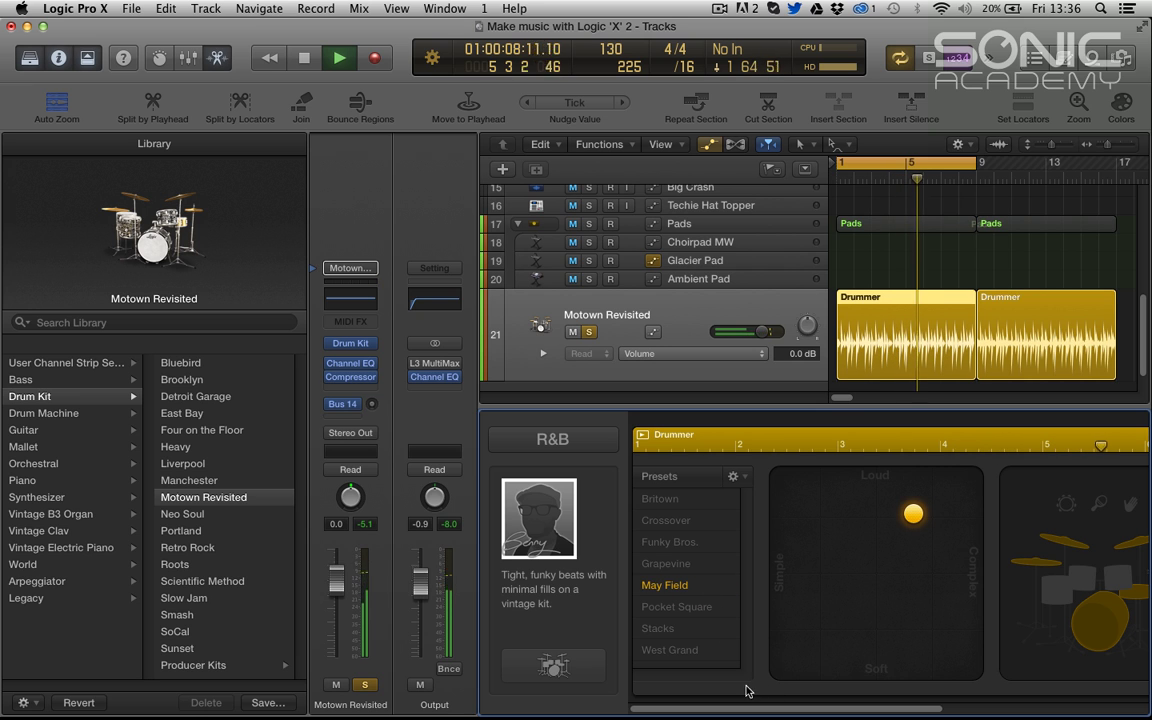
pyautogui.press('space')
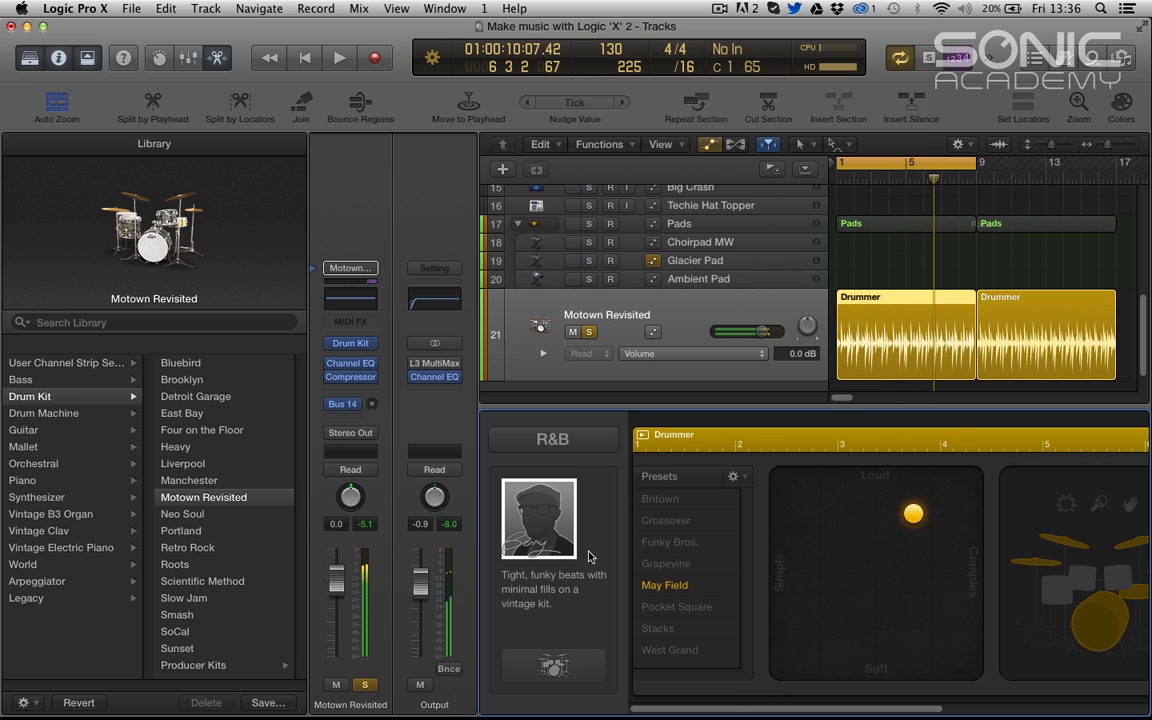
# Load the 8-Bit+ Producer Kit from the Library and audition it.
pyautogui.click(247, 666)
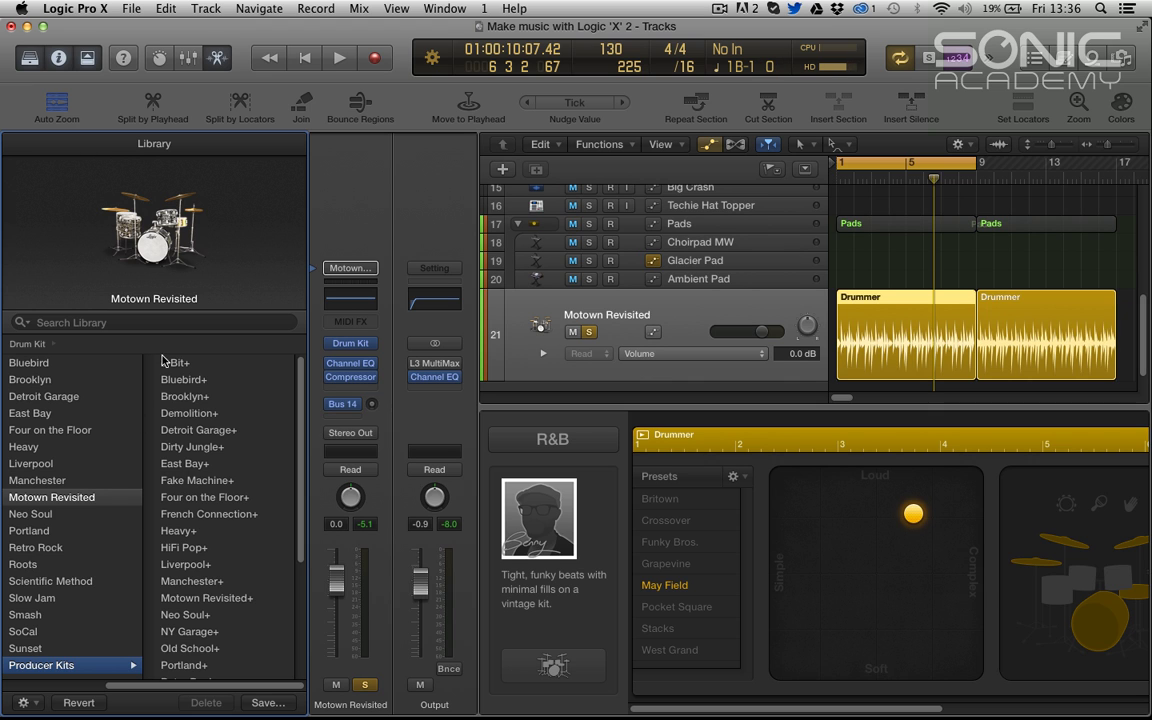
pyautogui.click(227, 366)
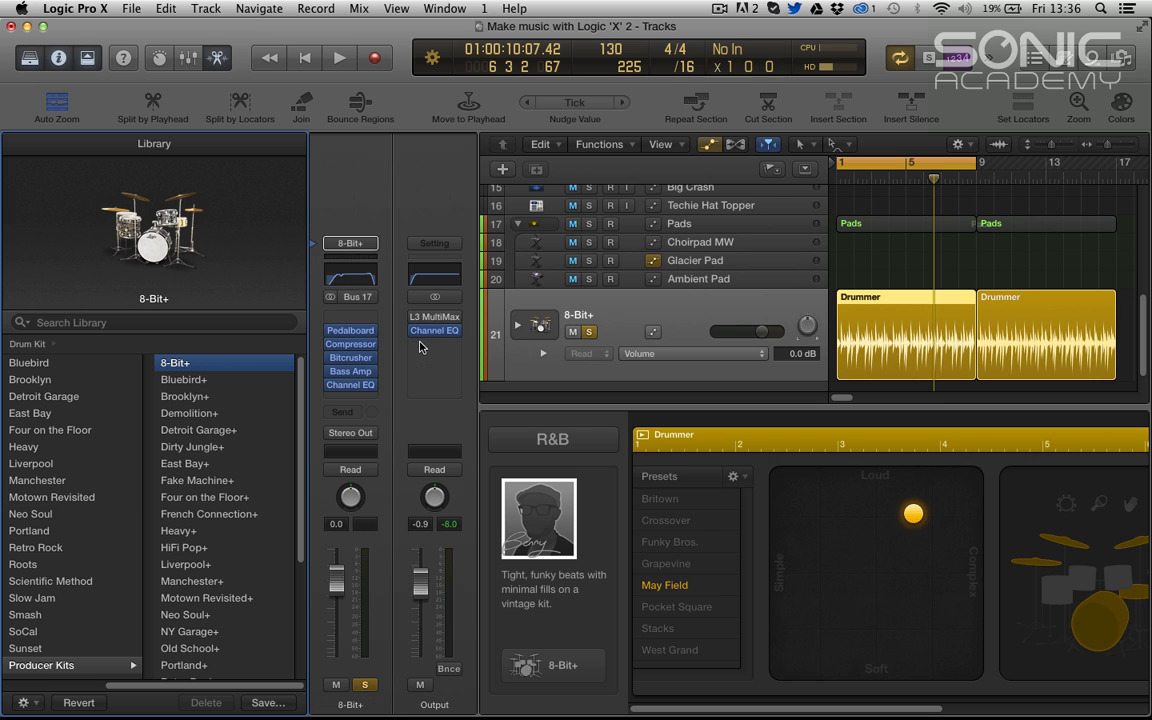
pyautogui.press('Return')
pyautogui.press('space')
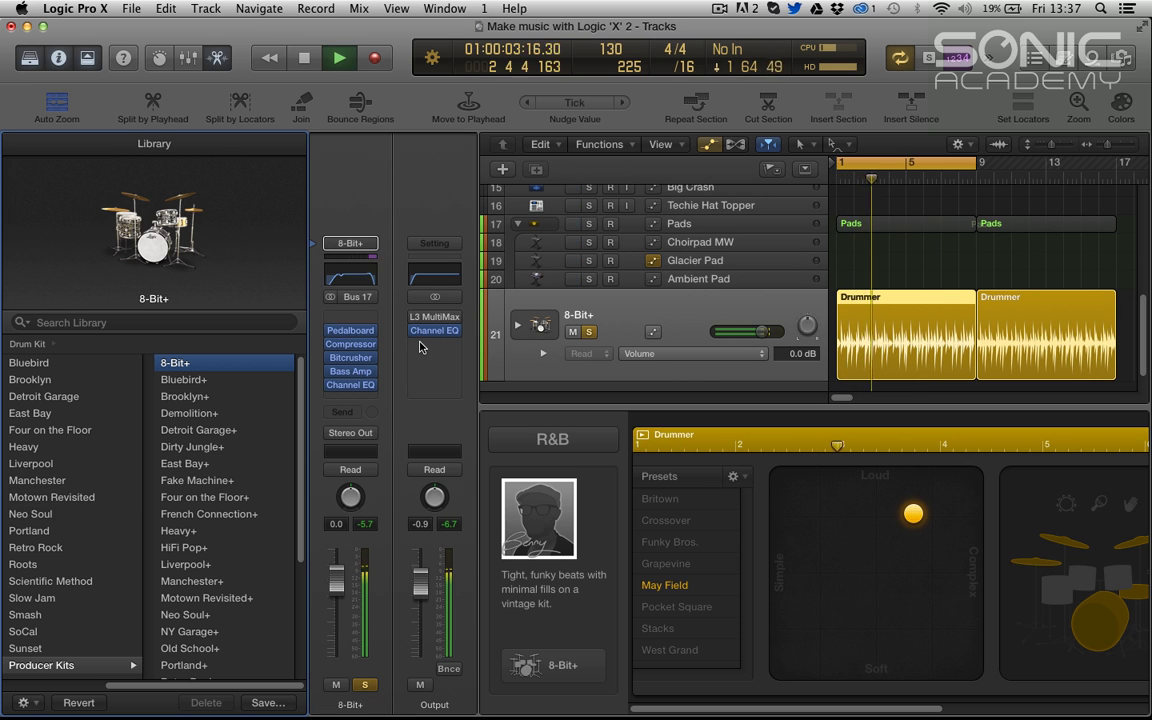
pyautogui.press('space')
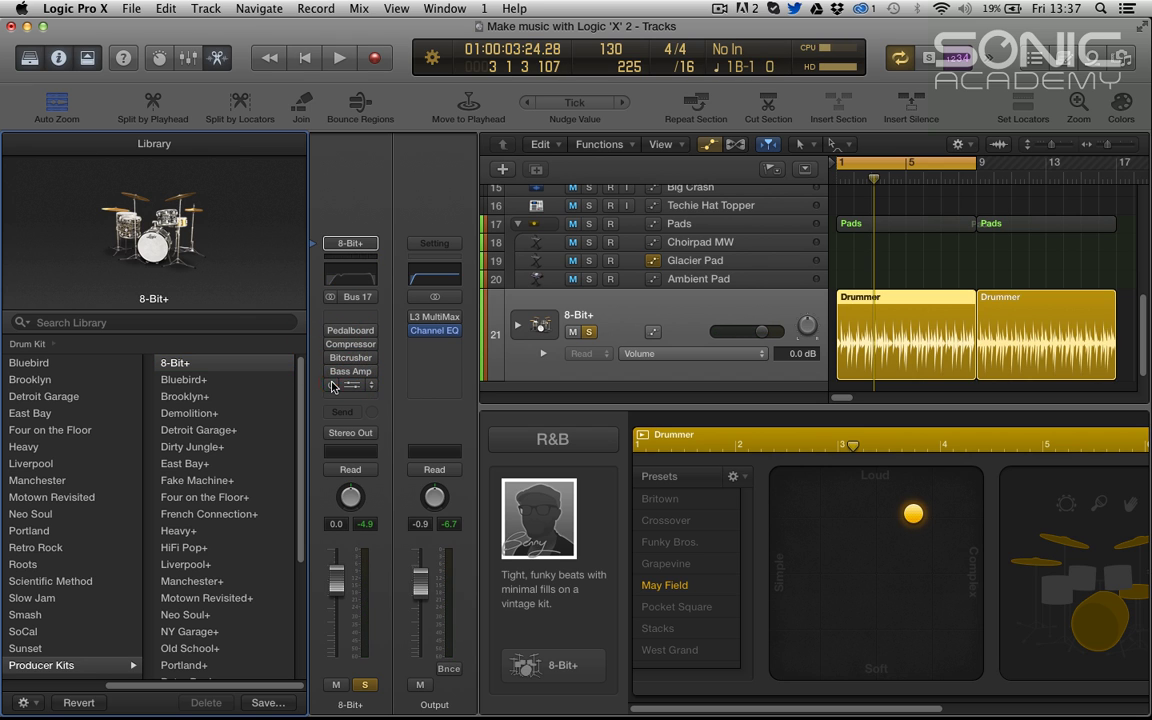
# Turn the Bass Amp, Channel EQ and Compressor effects back on while playing.
pyautogui.press('space')
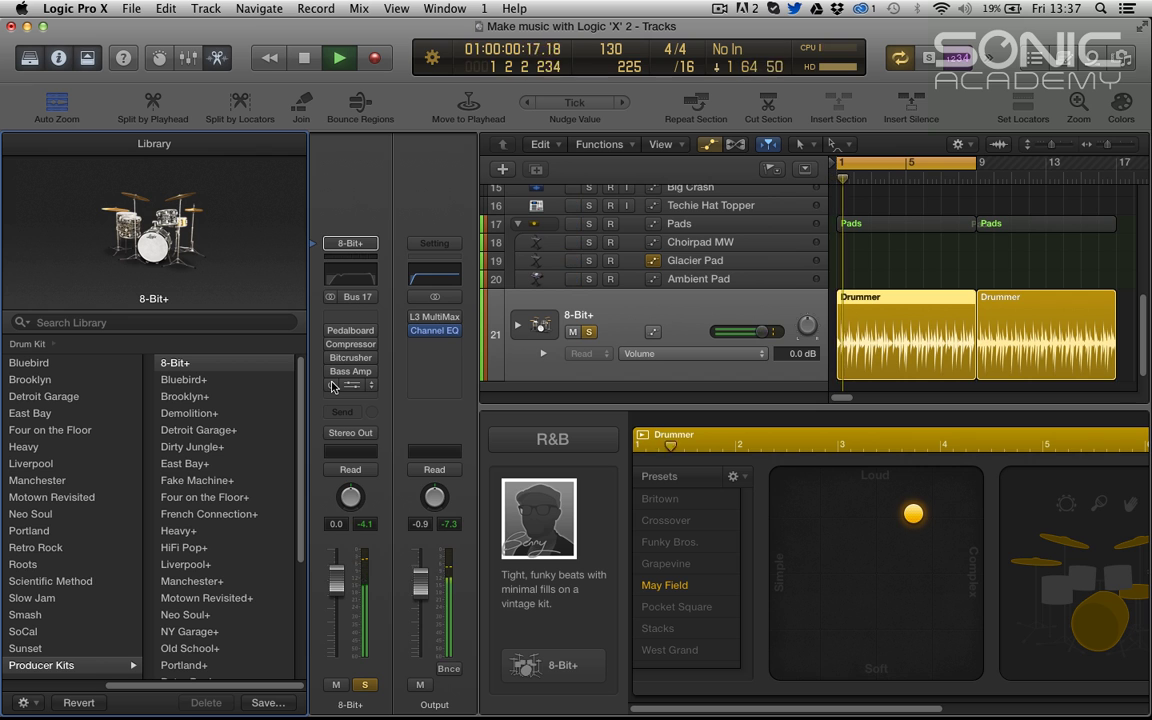
pyautogui.click(331, 384)
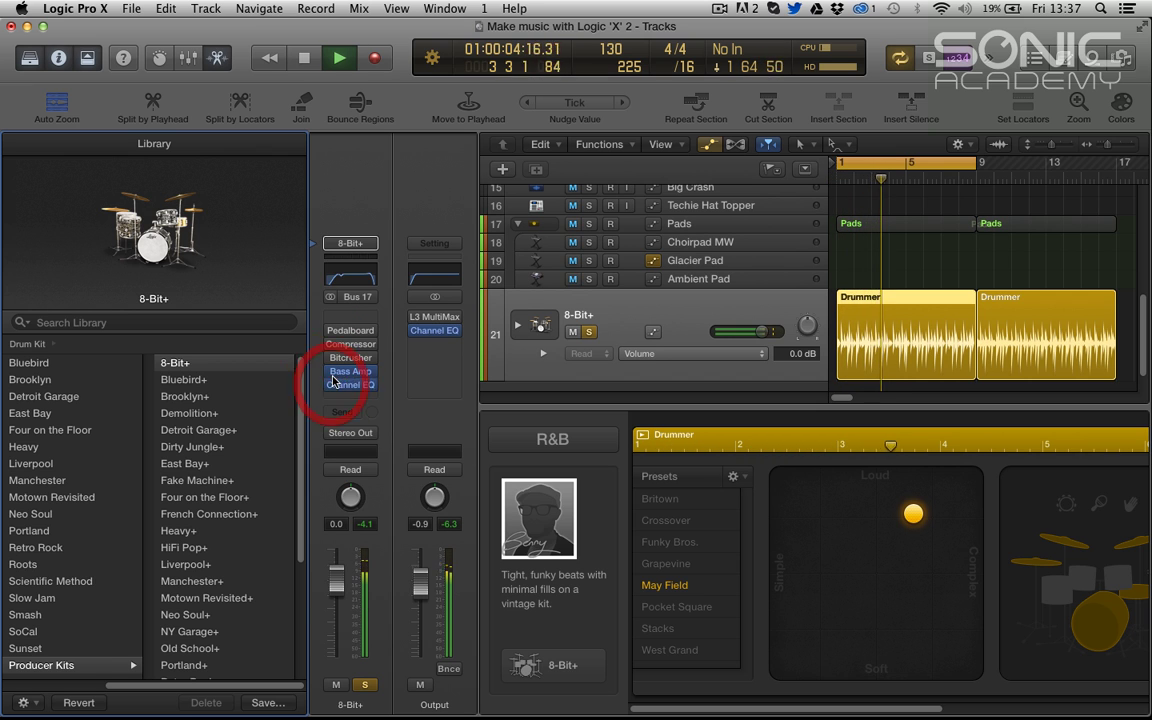
pyautogui.click(331, 386)
pyautogui.press('space')
pyautogui.click(331, 344)
pyautogui.press('space')
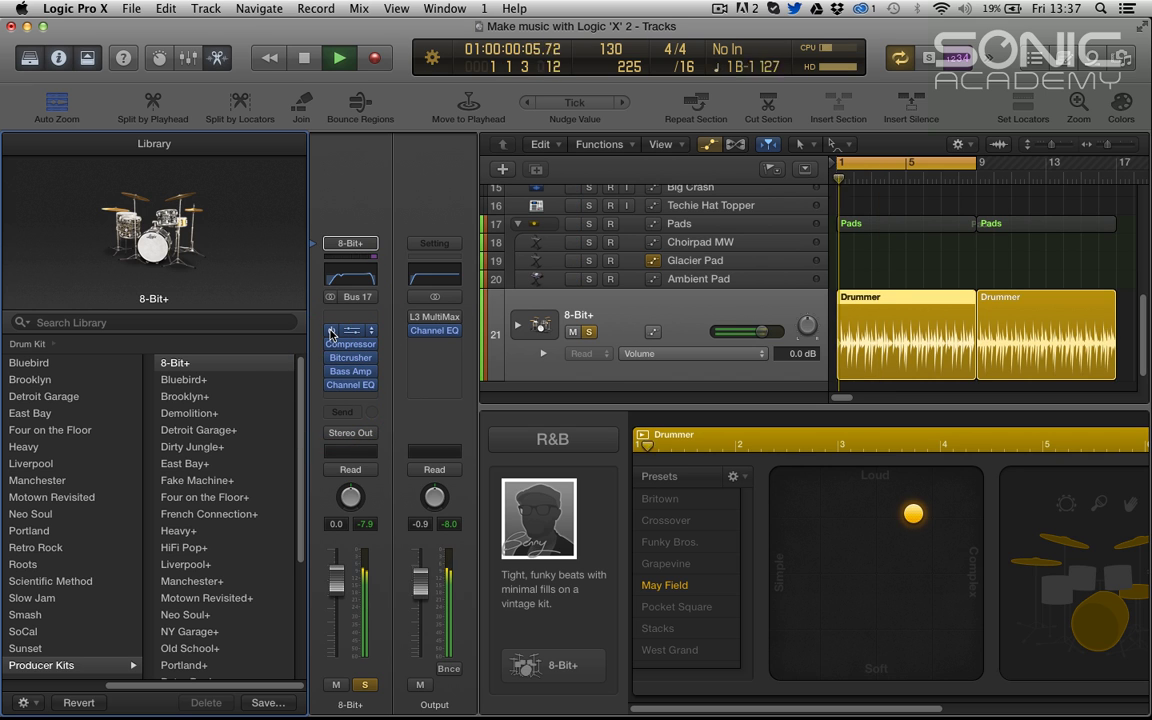
# Audition the Fake Machine+ and French Connection+ kits, then load Manchester+.
pyautogui.click(225, 482)
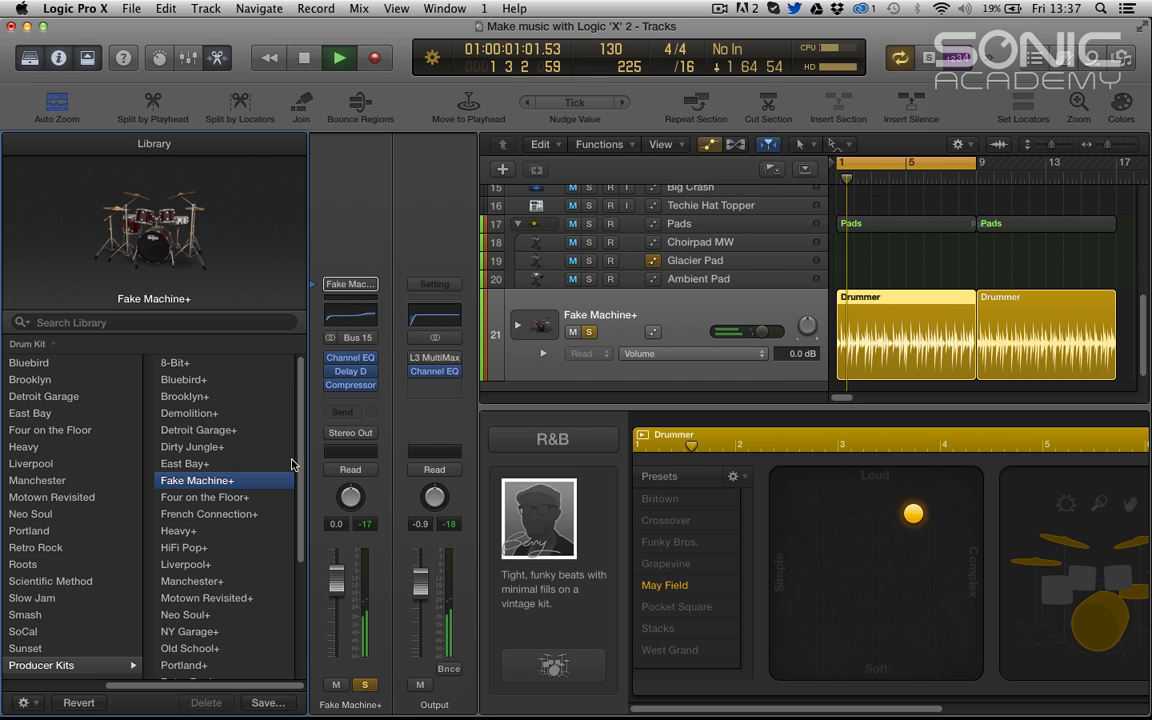
pyautogui.press('Return')
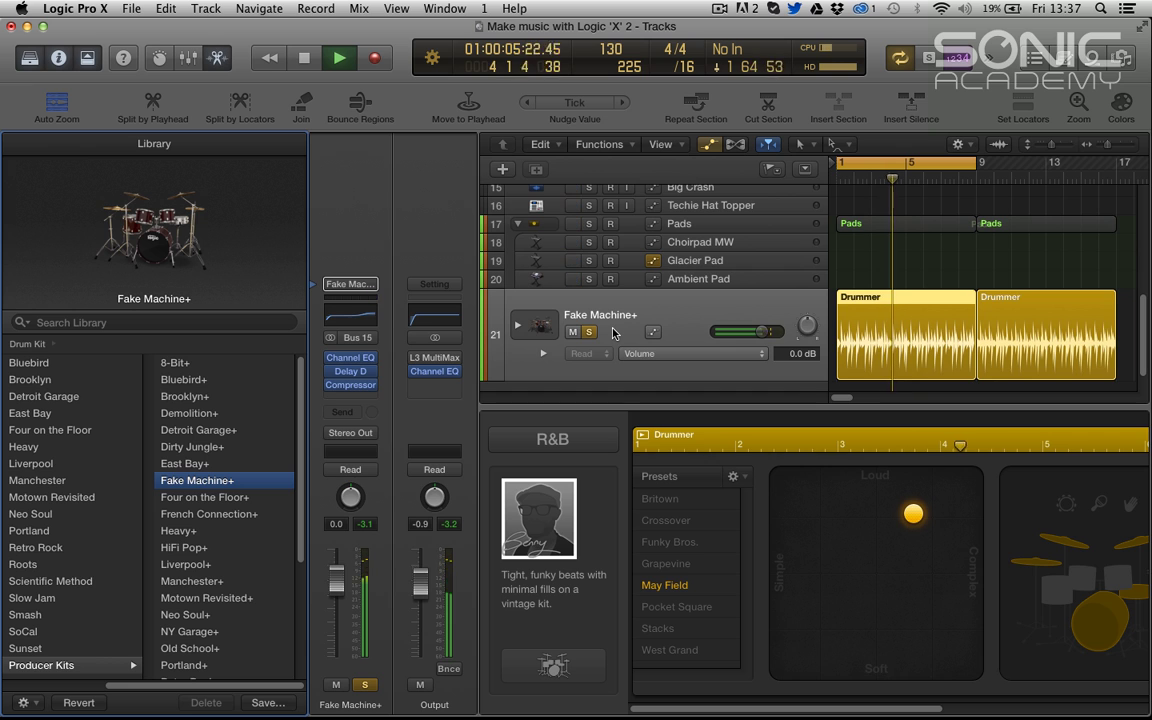
pyautogui.click(222, 514)
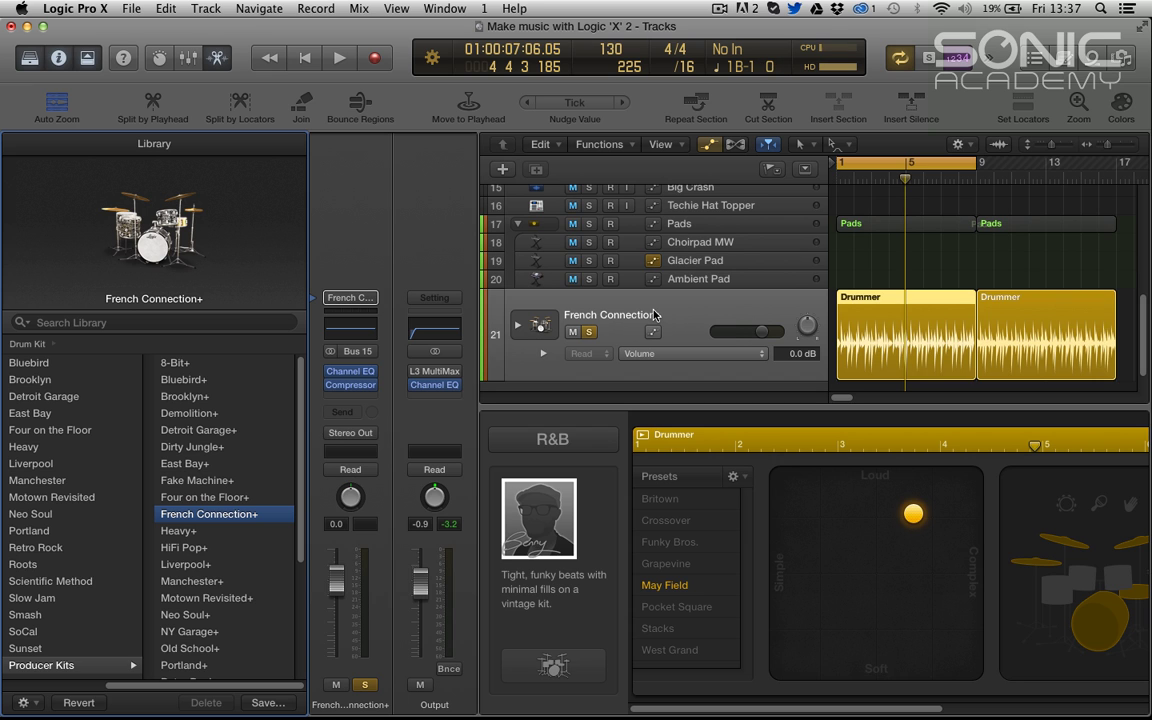
pyautogui.press('space')
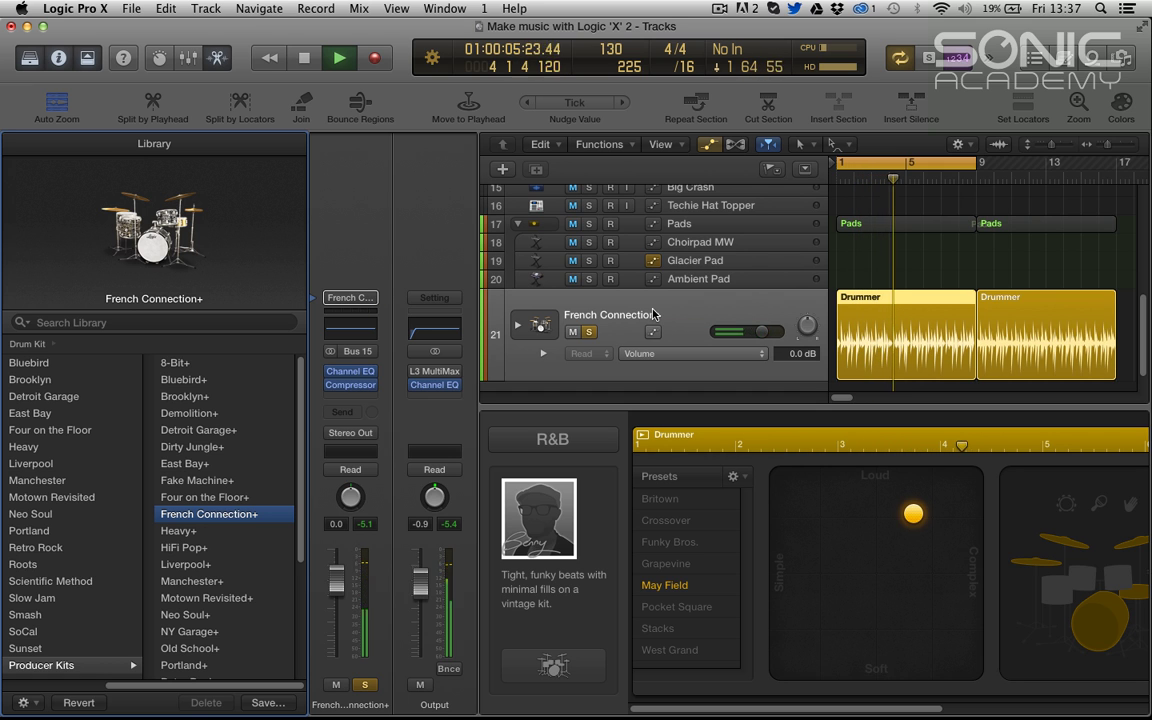
pyautogui.press('space')
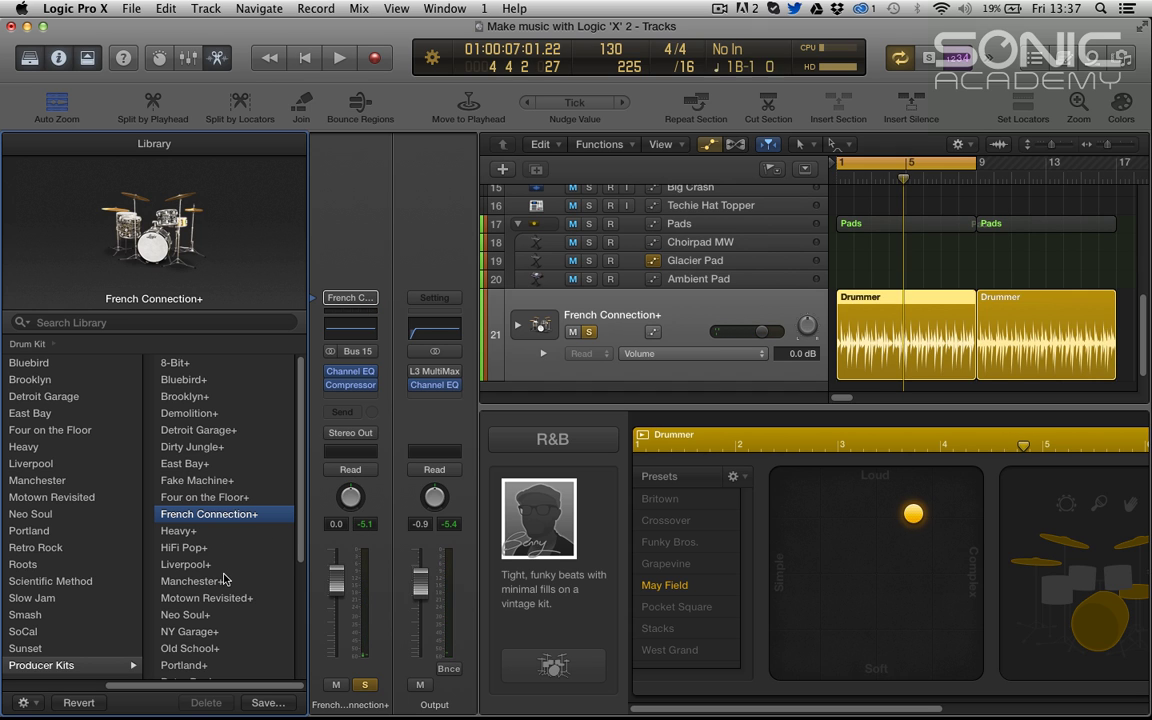
pyautogui.click(222, 581)
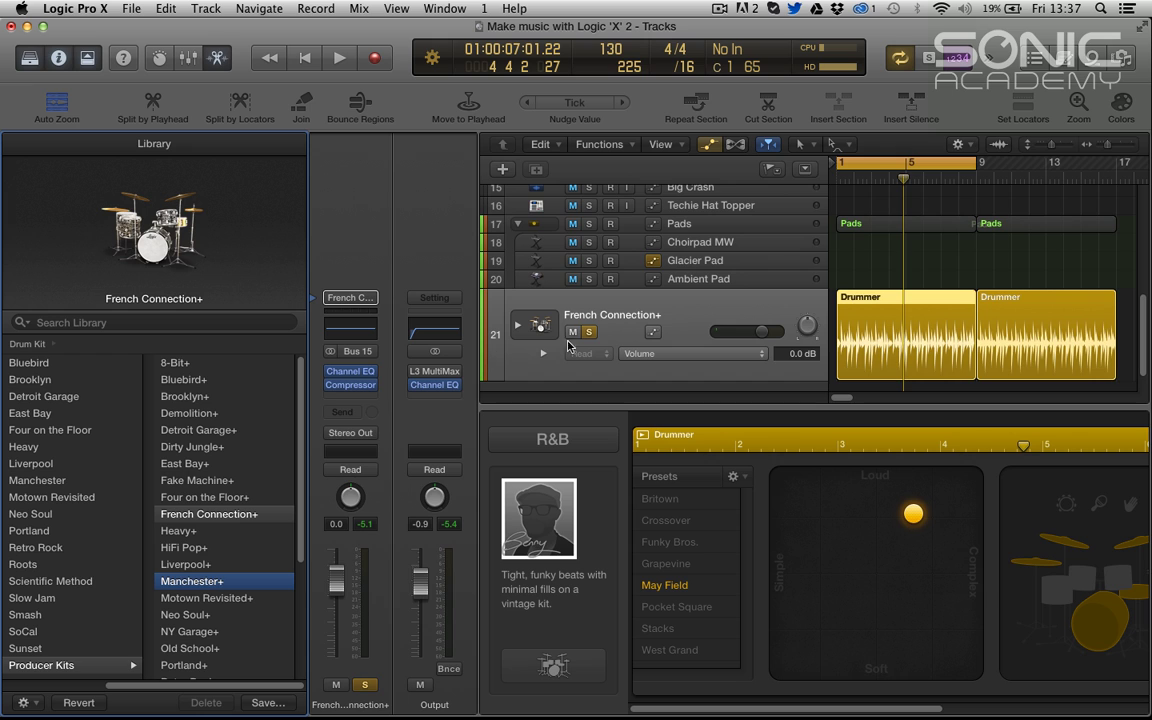
# Expand the Manchester+ stack, select the drum track and play the song from the start.
pyautogui.scroll(-1, 538, 335)
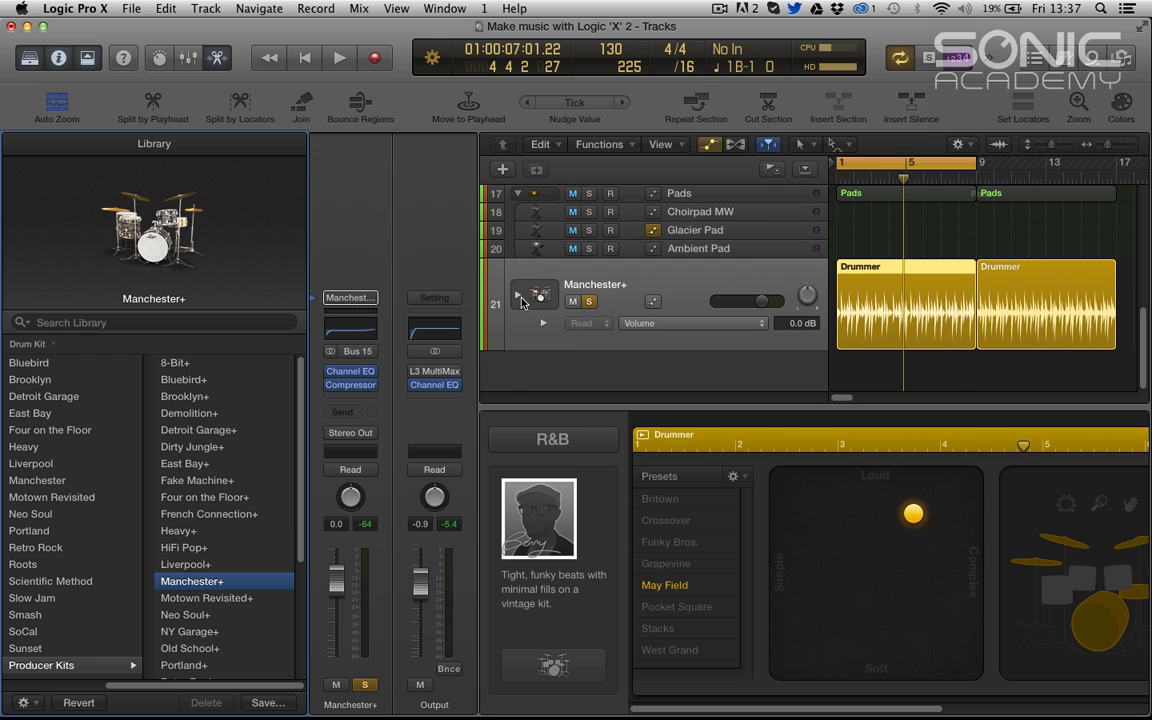
pyautogui.click(518, 298)
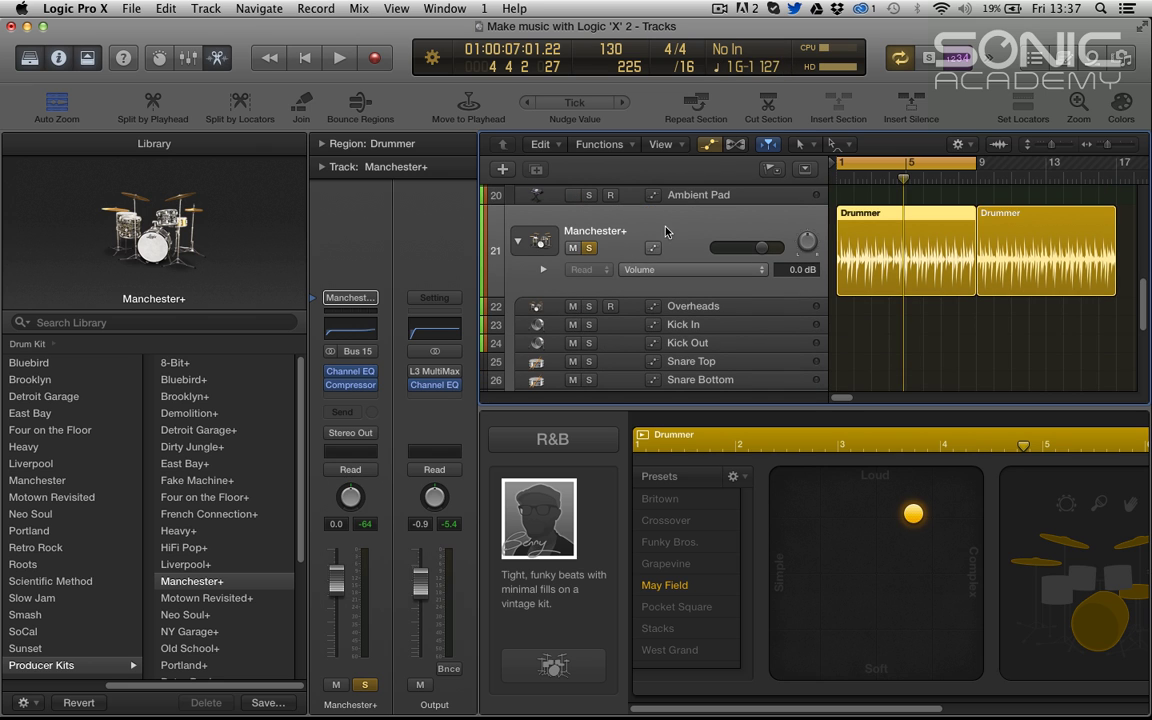
pyautogui.click(669, 224)
pyautogui.press('Return')
pyautogui.press('space')
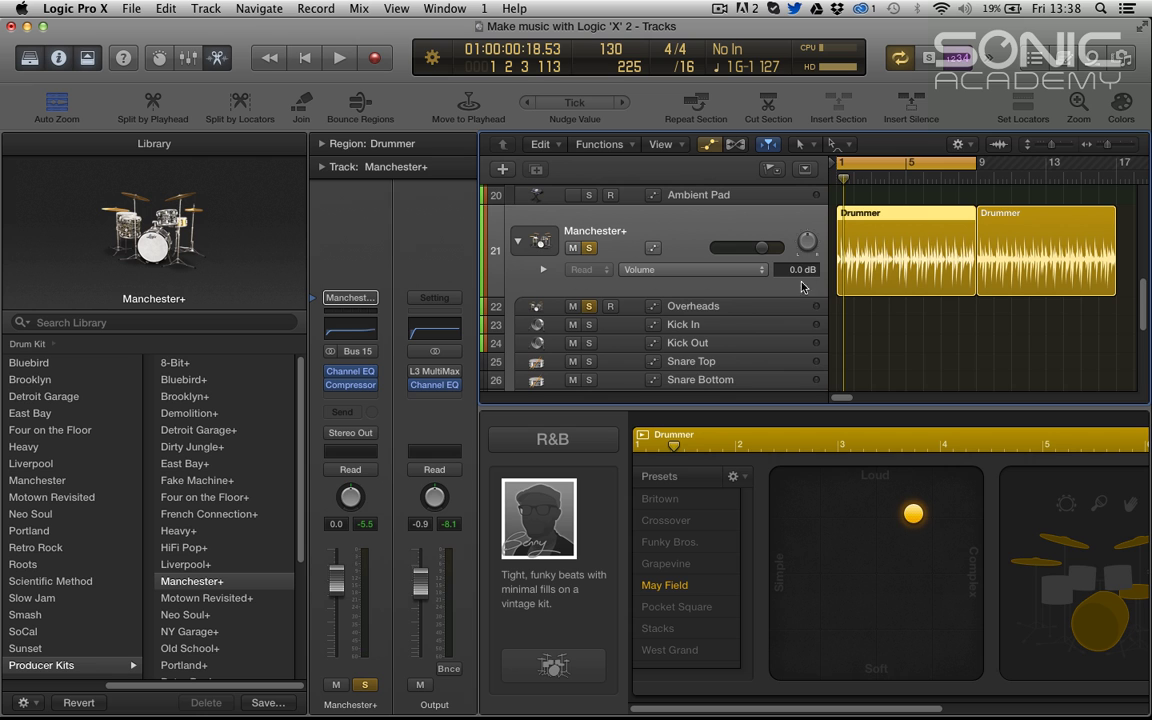
# Unsolo the drum track and Overheads, solo Kick In, Kick Out and Snare Top in turn, then stop.
pyautogui.scroll(-1, 736, 320)
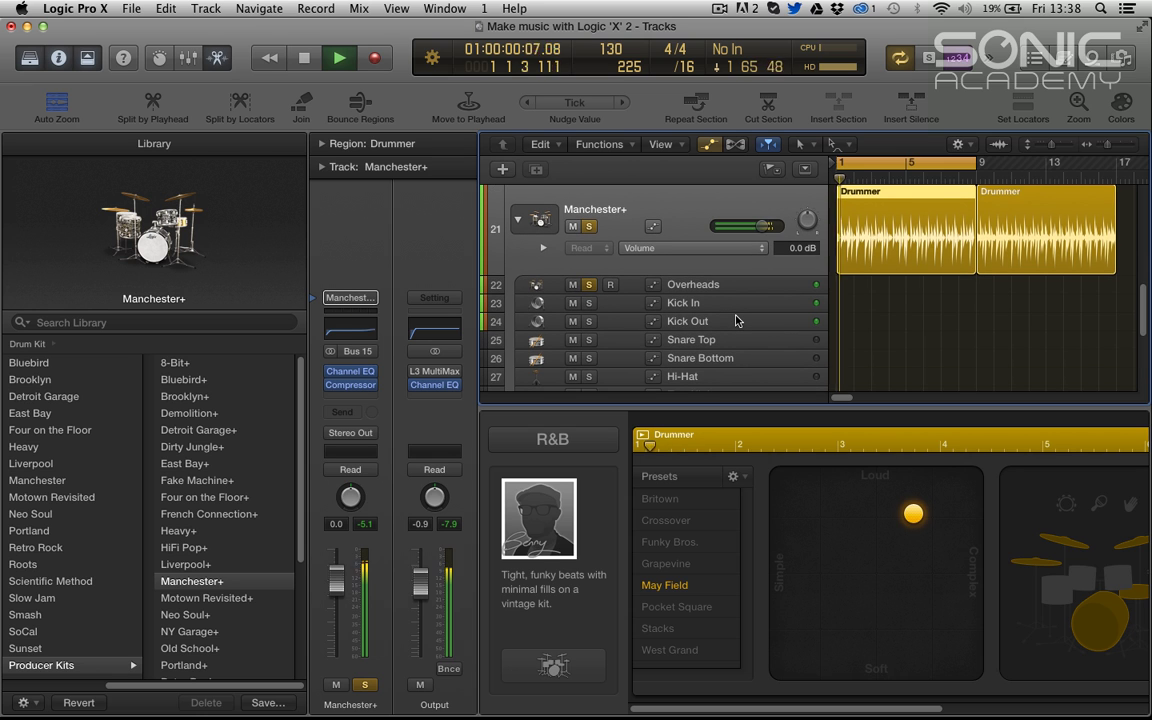
pyautogui.click(590, 227)
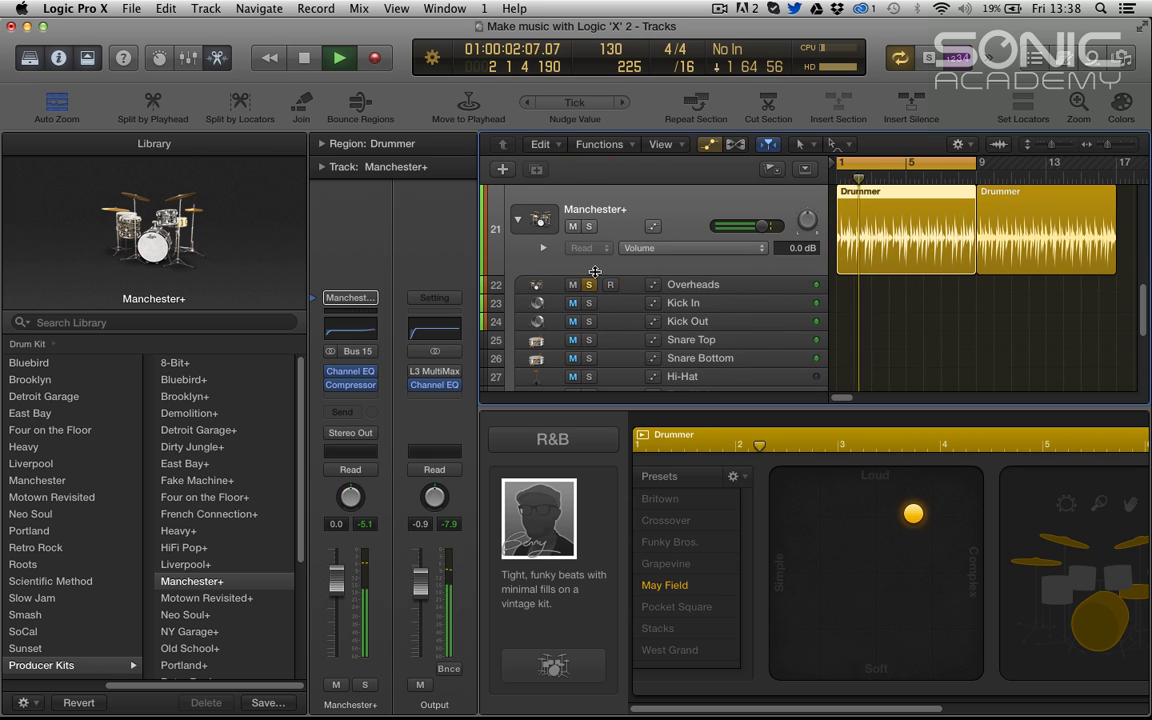
pyautogui.click(589, 284)
pyautogui.click(589, 304)
pyautogui.click(589, 321)
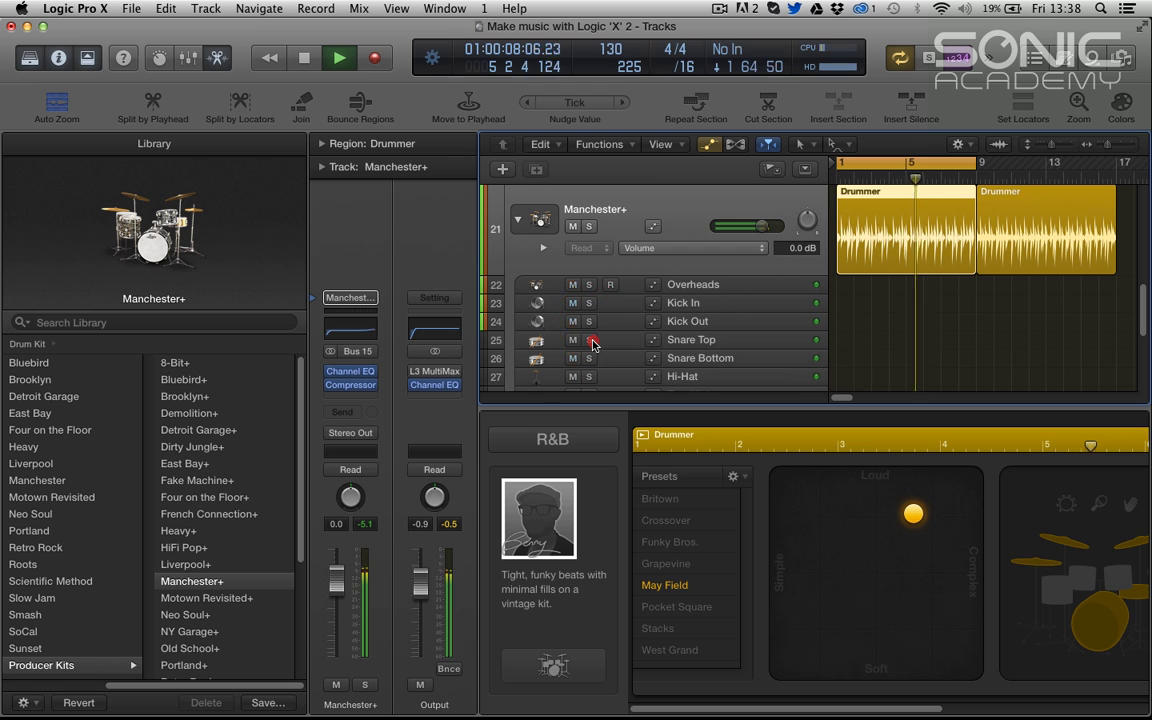
pyautogui.click(589, 340)
pyautogui.click(589, 340)
pyautogui.press('space')
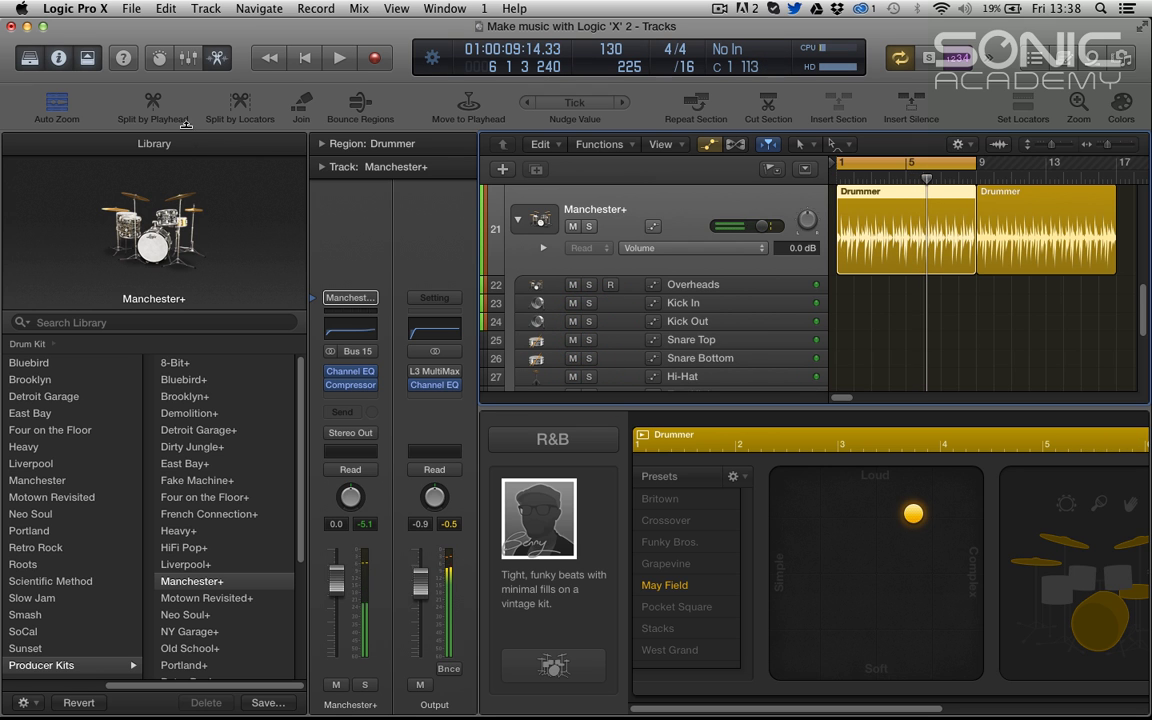
# Show the mixer, scroll through the Manchester+ kit channel strips, then hide the mixer again.
pyautogui.click(186, 57)
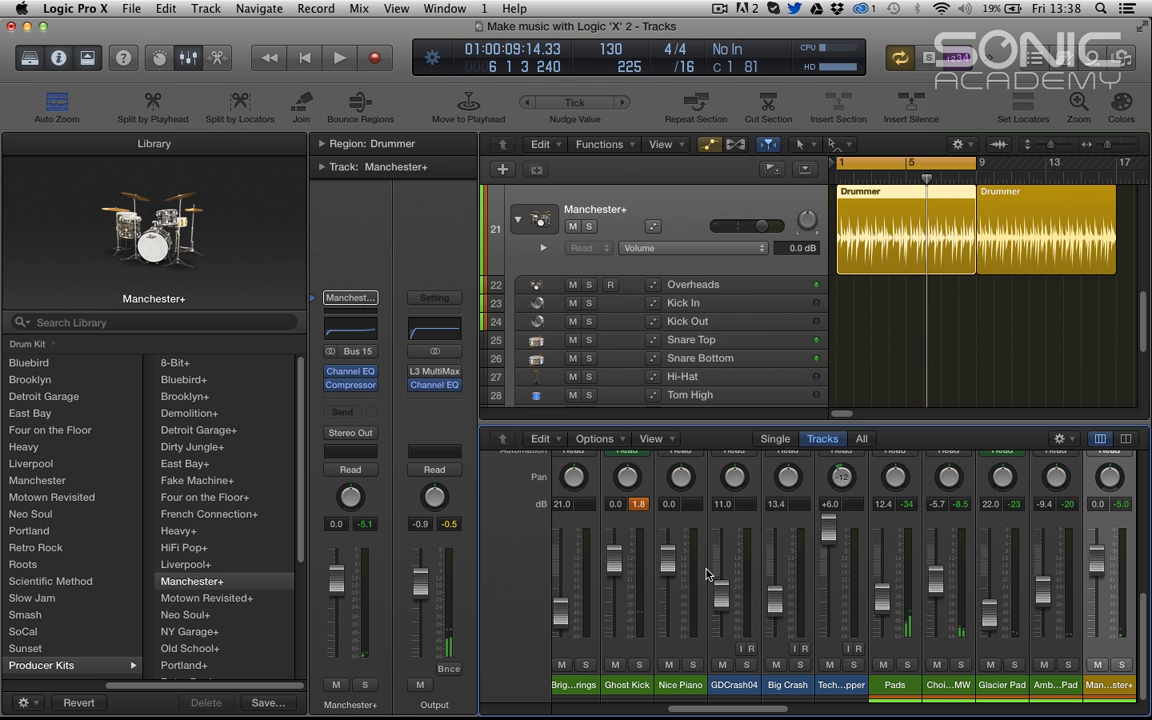
pyautogui.moveTo(705, 709); pyautogui.dragTo(875, 686)
pyautogui.scroll(2, 801, 633)
pyautogui.scroll(5, 801, 633)
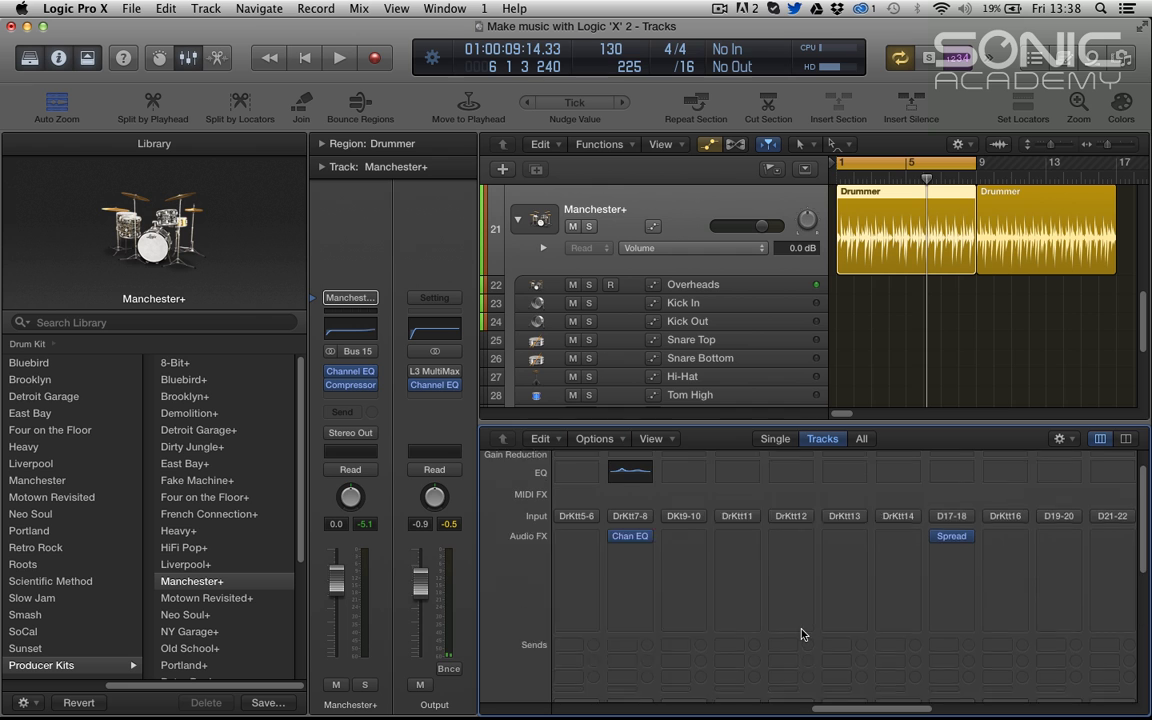
pyautogui.scroll(-6, 801, 633)
pyautogui.moveTo(872, 709); pyautogui.dragTo(845, 708)
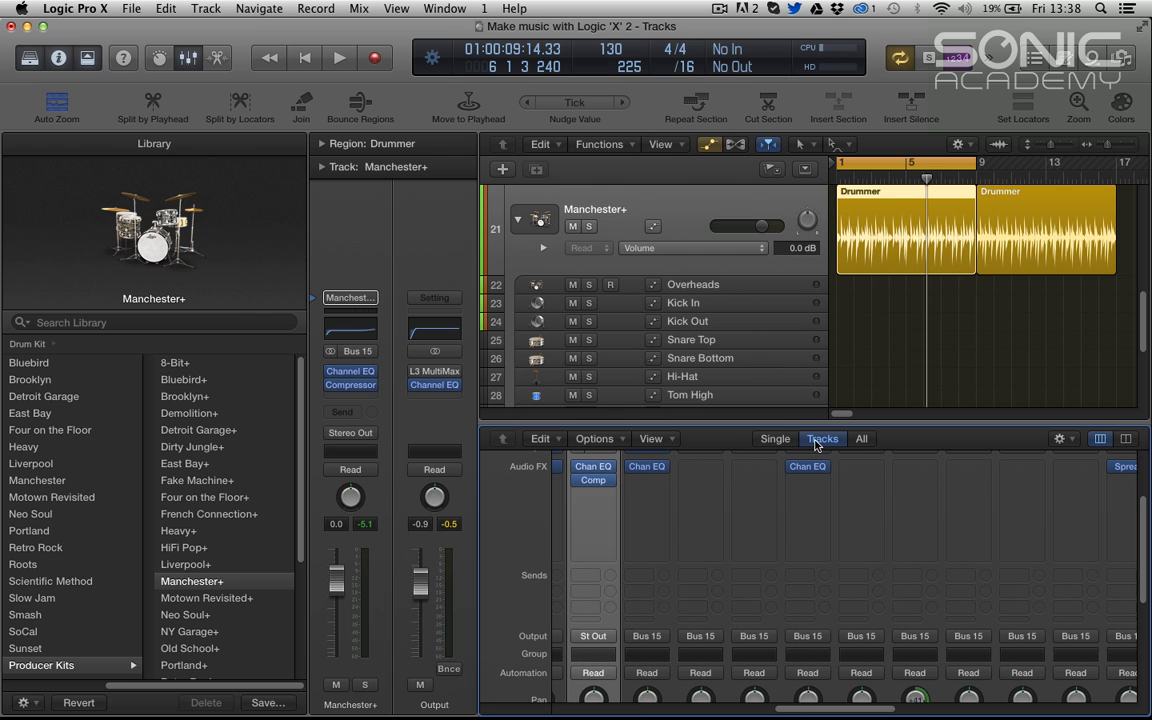
pyautogui.click(191, 58)
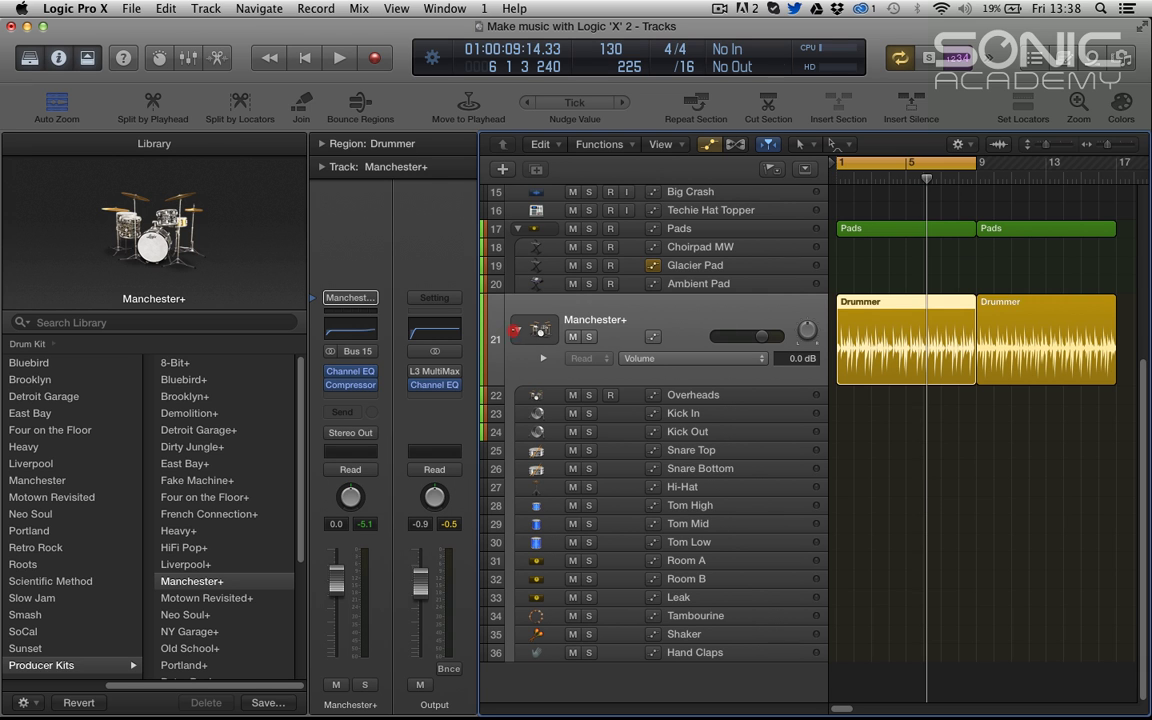
# Collapse the Manchester+ stack and insert a stereo Channel EQ, moving its window lower right.
pyautogui.click(515, 330)
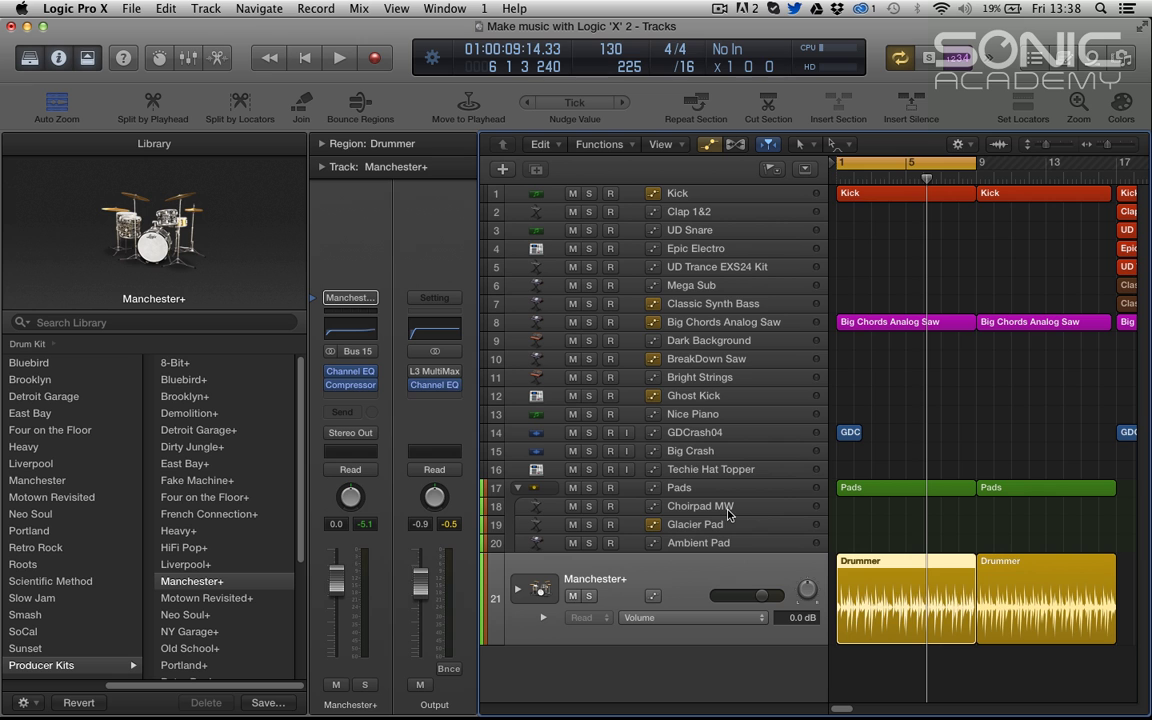
pyautogui.click(363, 398)
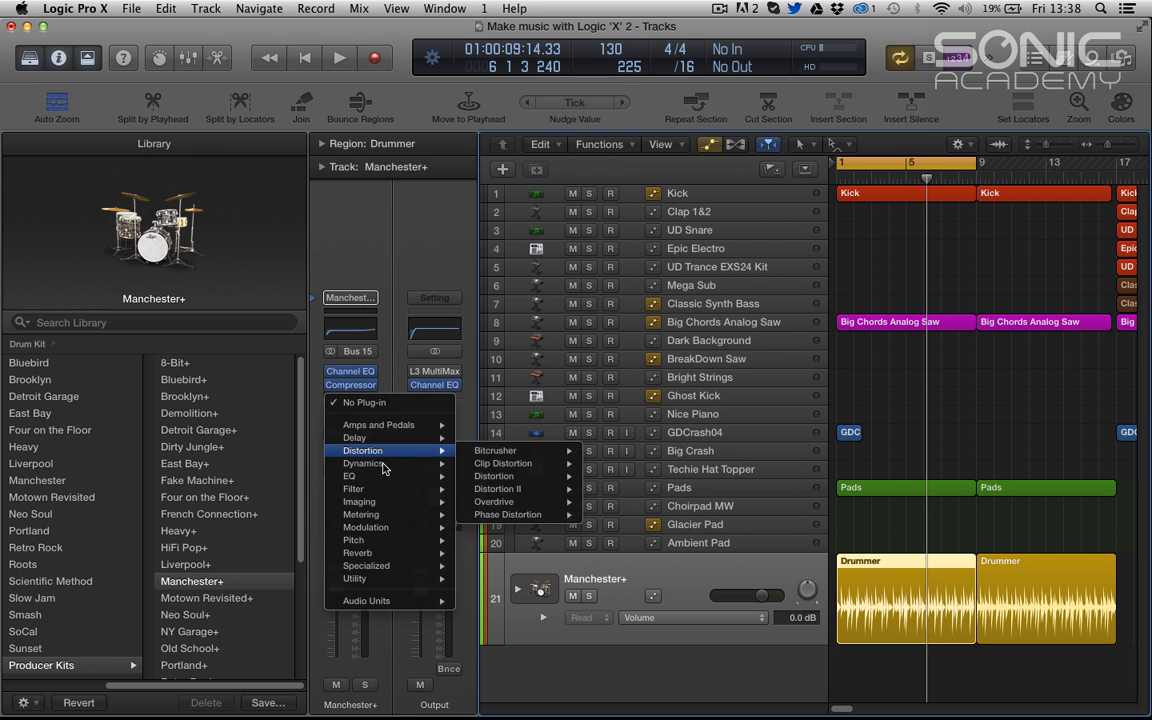
pyautogui.moveTo(400, 477)
pyautogui.moveTo(531, 481)
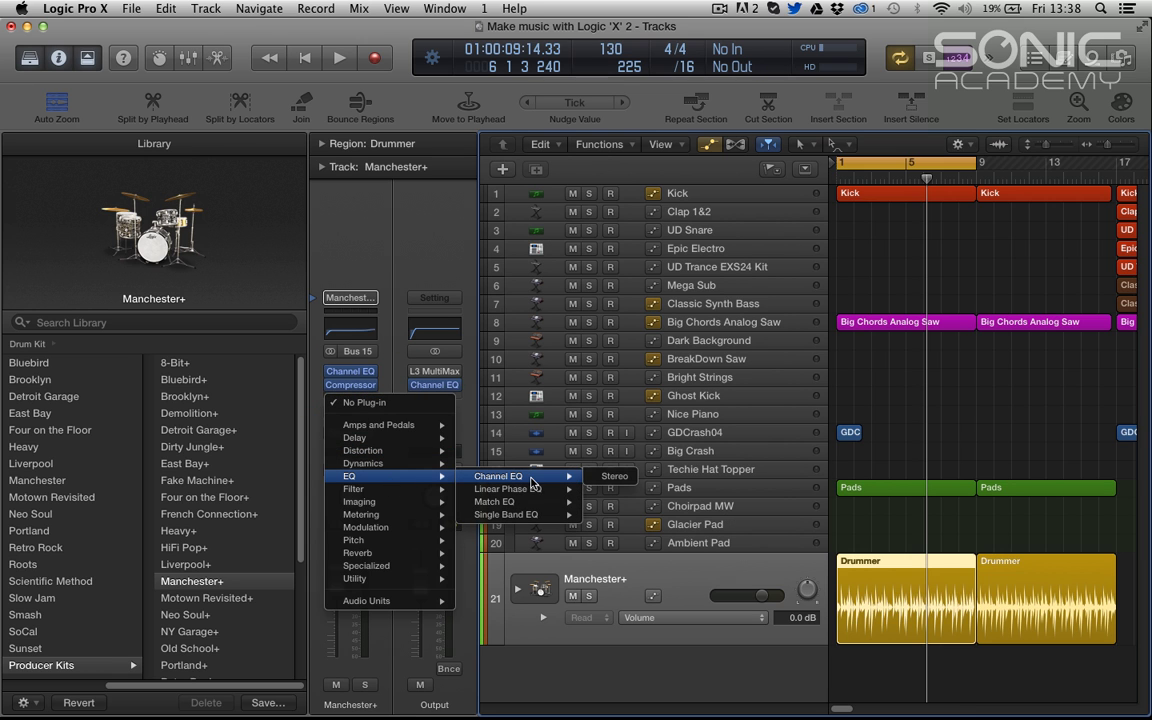
pyautogui.click(609, 477)
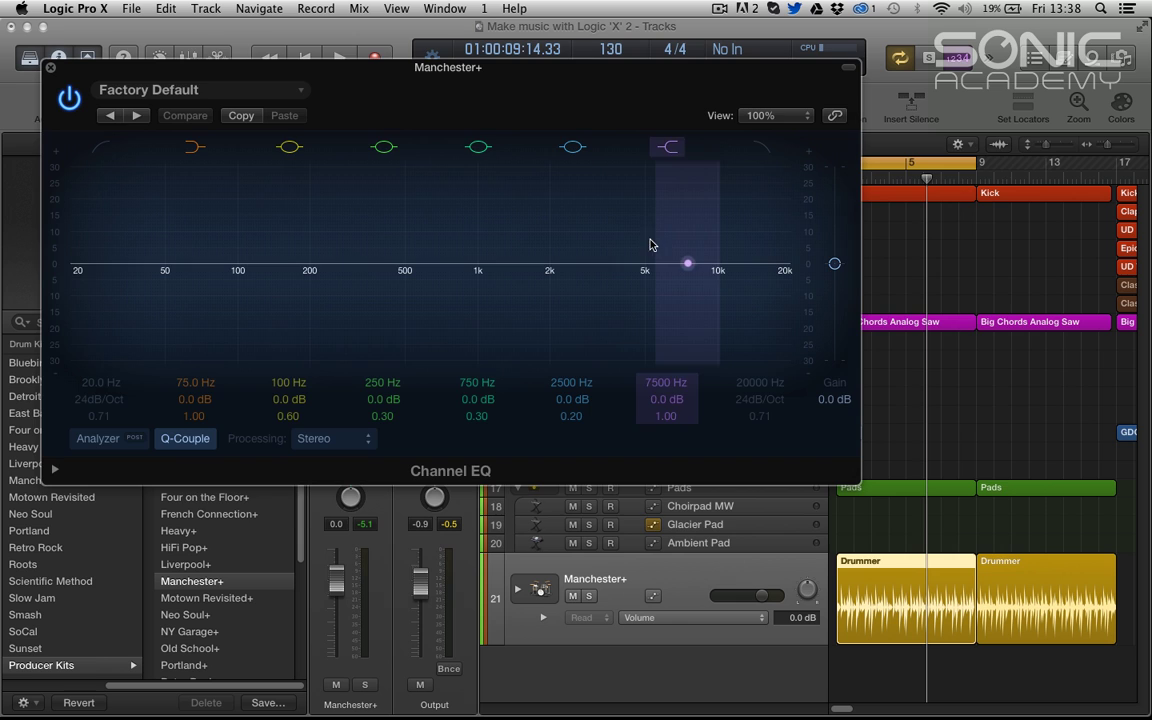
pyautogui.moveTo(648, 72); pyautogui.dragTo(825, 133)
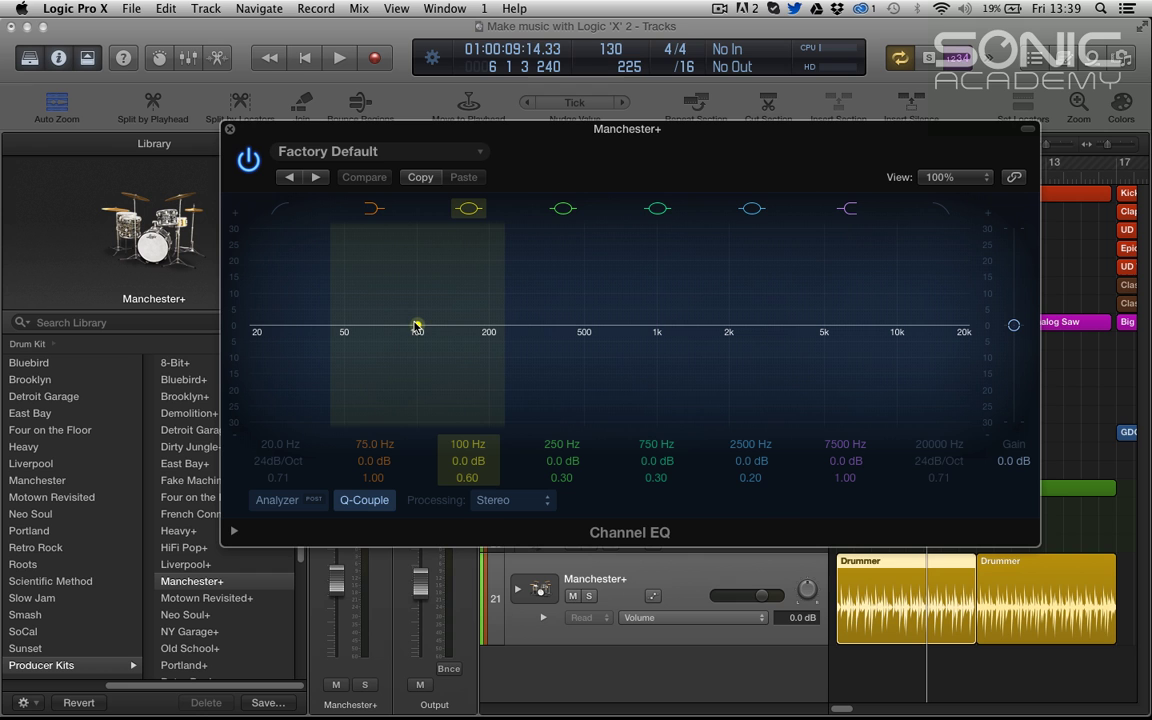
# Solo Manchester+ during playback and try an 8 kHz shelf boost and a 19400 Hz low-pass.
pyautogui.press('space')
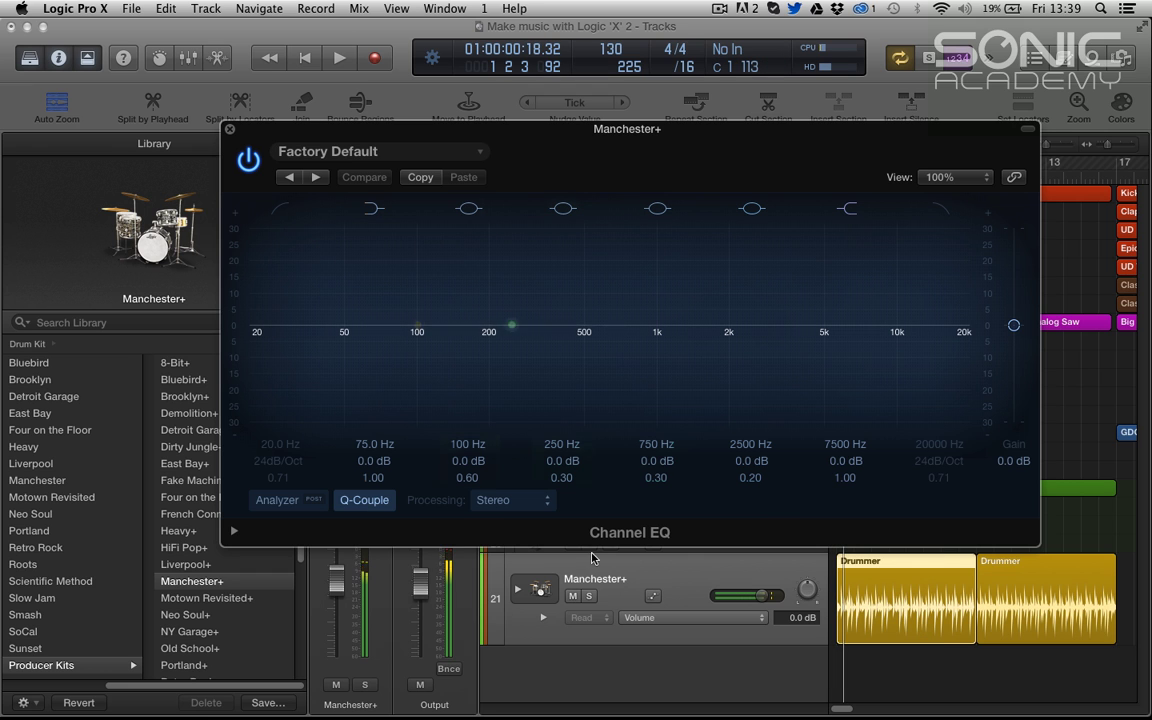
pyautogui.click(588, 597)
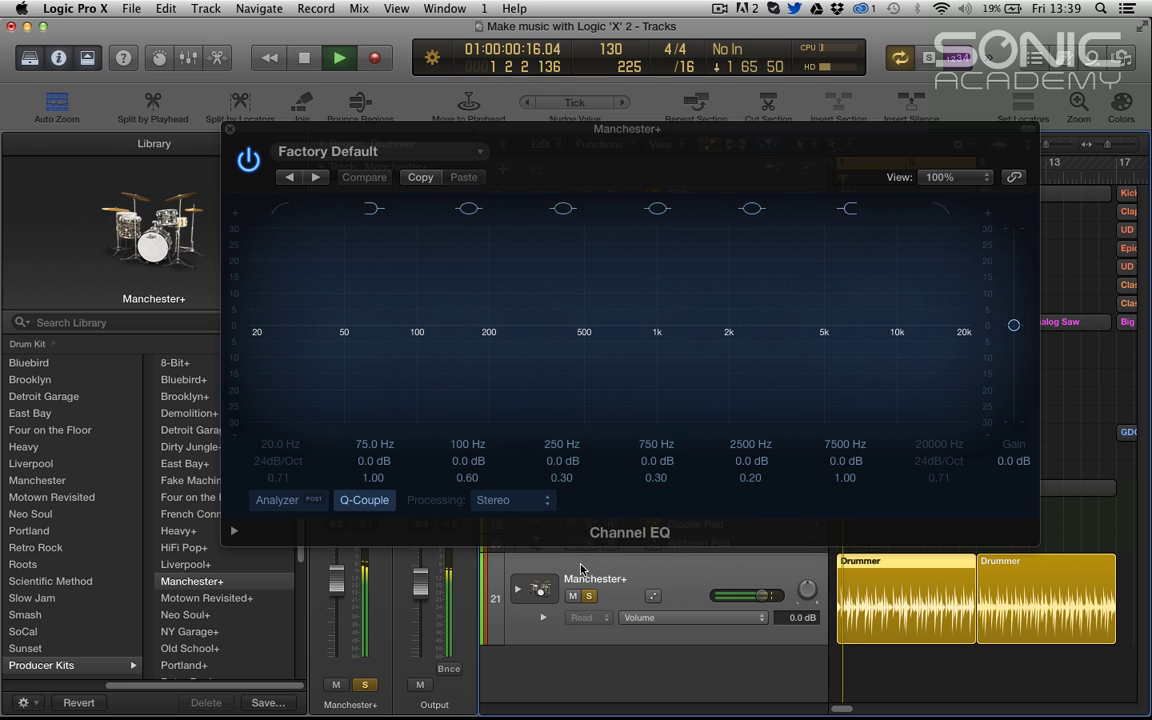
pyautogui.moveTo(869, 327); pyautogui.dragTo(893, 294)
pyautogui.click(942, 208)
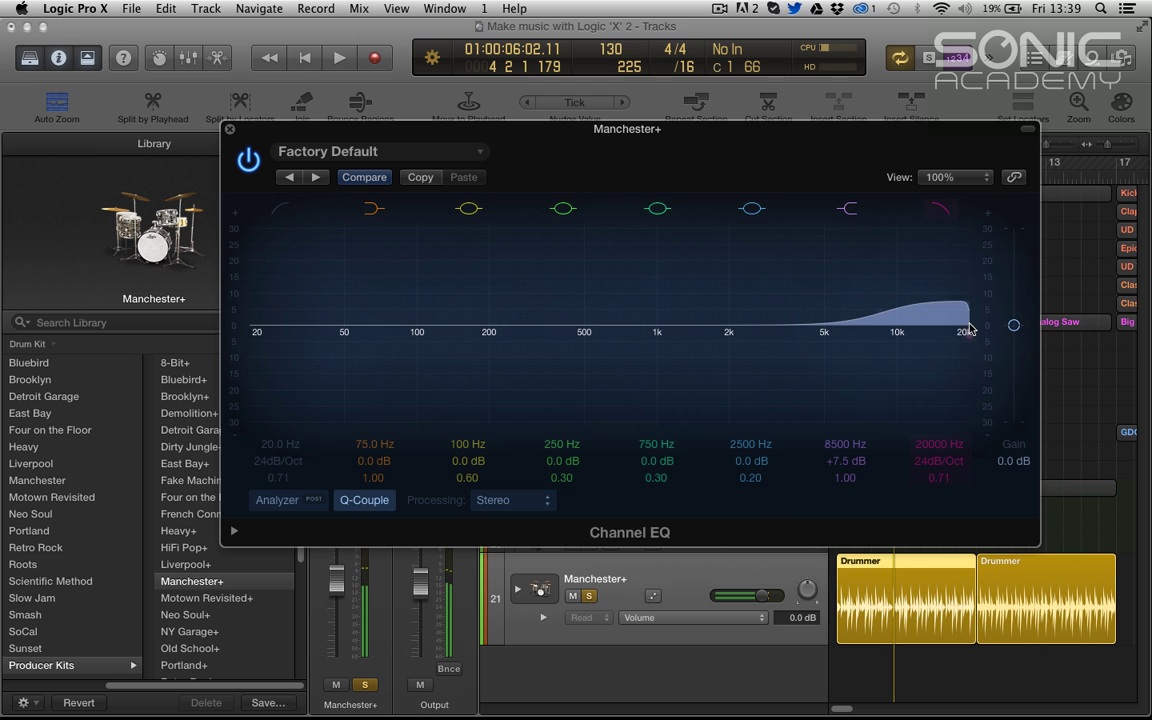
pyautogui.moveTo(969, 327); pyautogui.dragTo(864, 232)
pyautogui.press('space')
pyautogui.click(938, 212)
pyautogui.press('space')
# Turn off the high-shelf and 2500 Hz bands and boost the mids around 740 Hz.
pyautogui.click(849, 210)
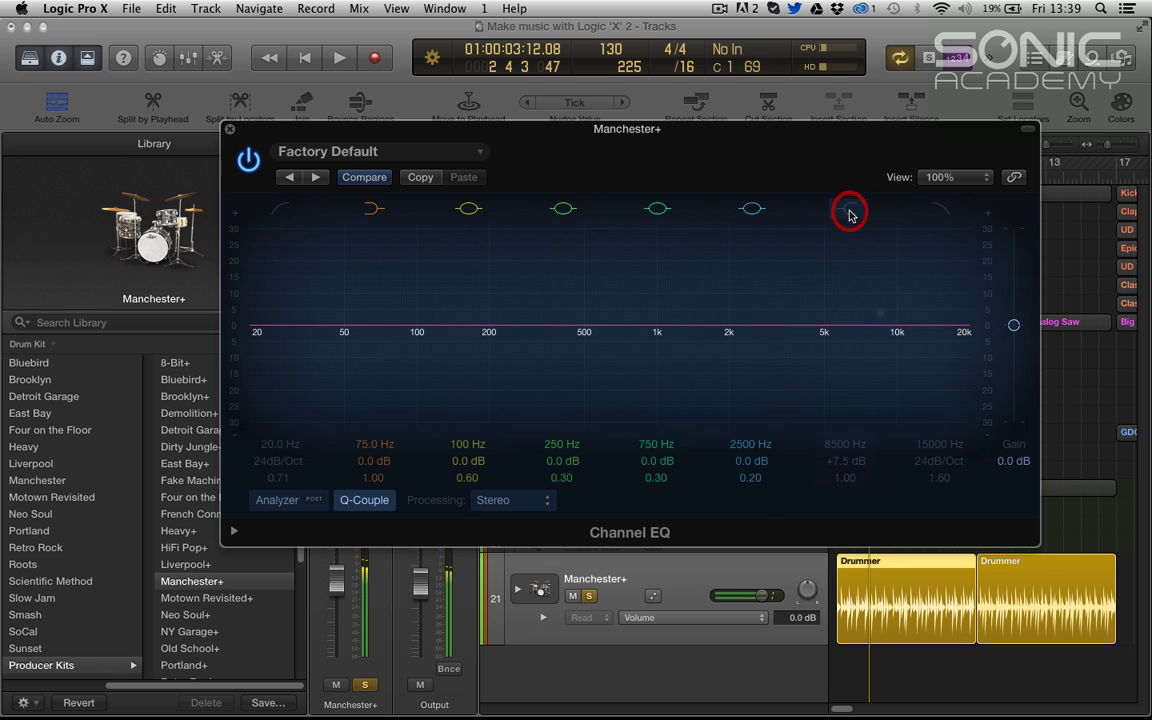
pyautogui.click(753, 213)
pyautogui.press('space')
pyautogui.moveTo(626, 325); pyautogui.dragTo(634, 310)
pyautogui.press('space')
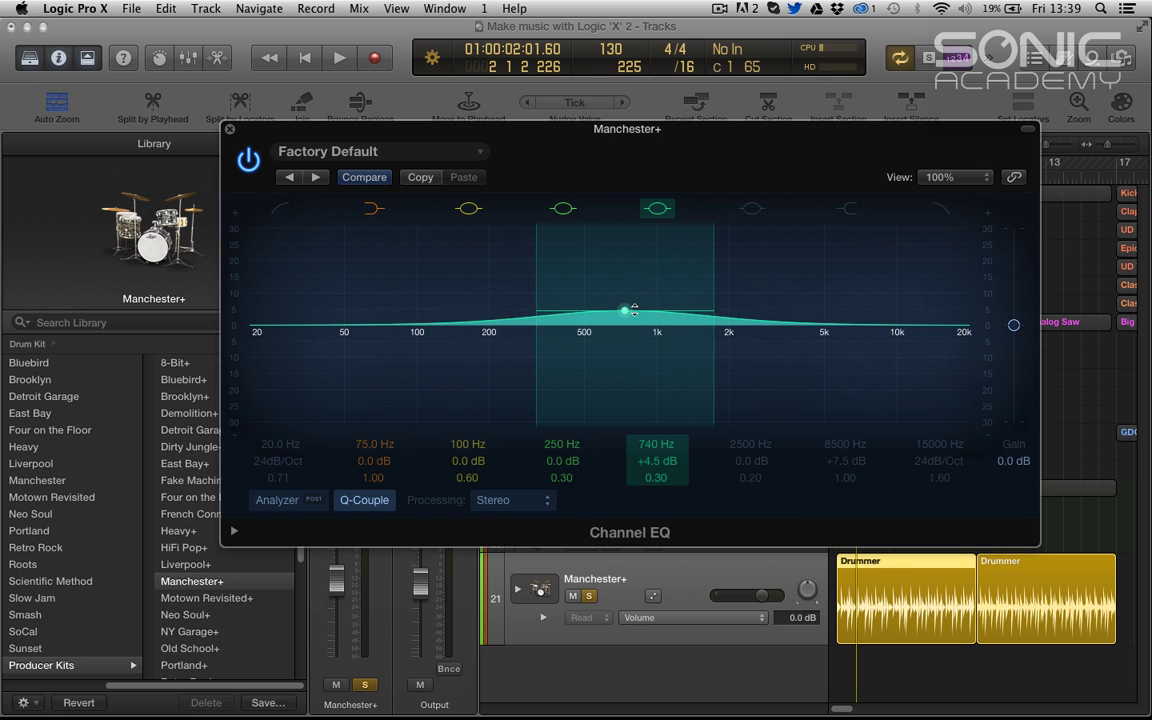
# Boost and narrow the 750 Hz mid band, then start playback to hear the change.
pyautogui.moveTo(629, 307)
pyautogui.mouseDown()
pyautogui.moveTo(645, 301)
pyautogui.moveTo(632, 298)
pyautogui.mouseUp()
pyautogui.moveTo(713, 259); pyautogui.dragTo(626, 313)
pyautogui.press('space')
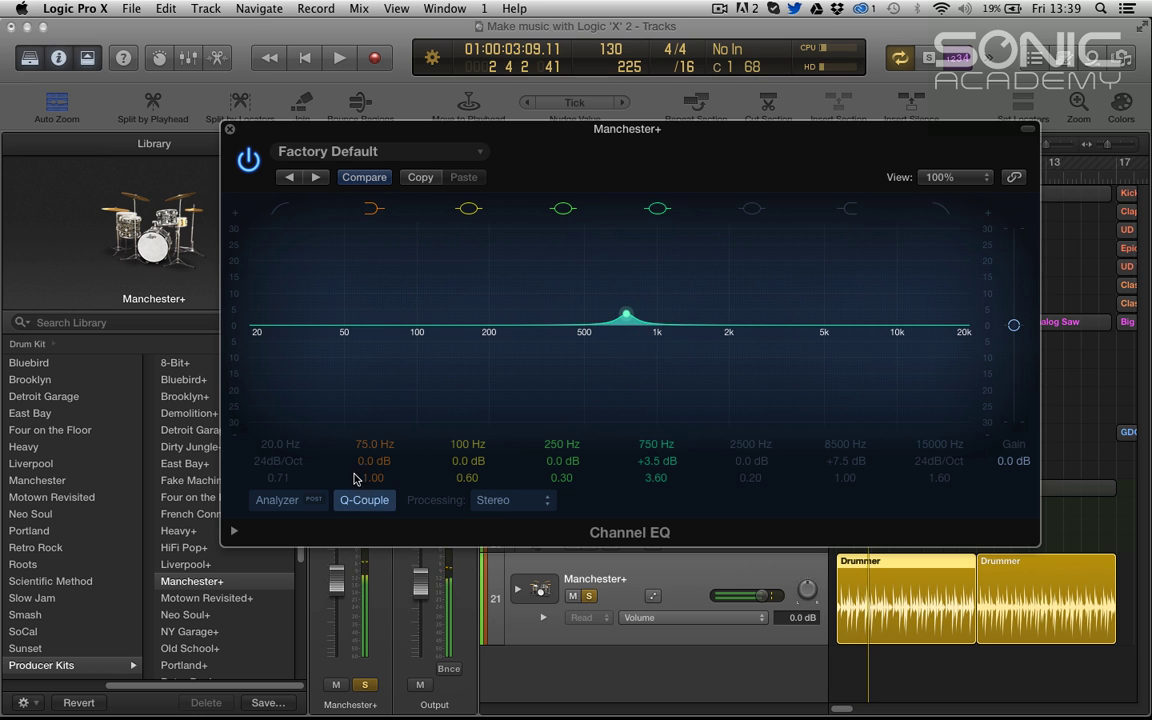
# Turn on the Analyzer during playback, compare PRE/POST, and lift the mid band to +13 dB at 1080 Hz.
pyautogui.click(279, 499)
pyautogui.press('space')
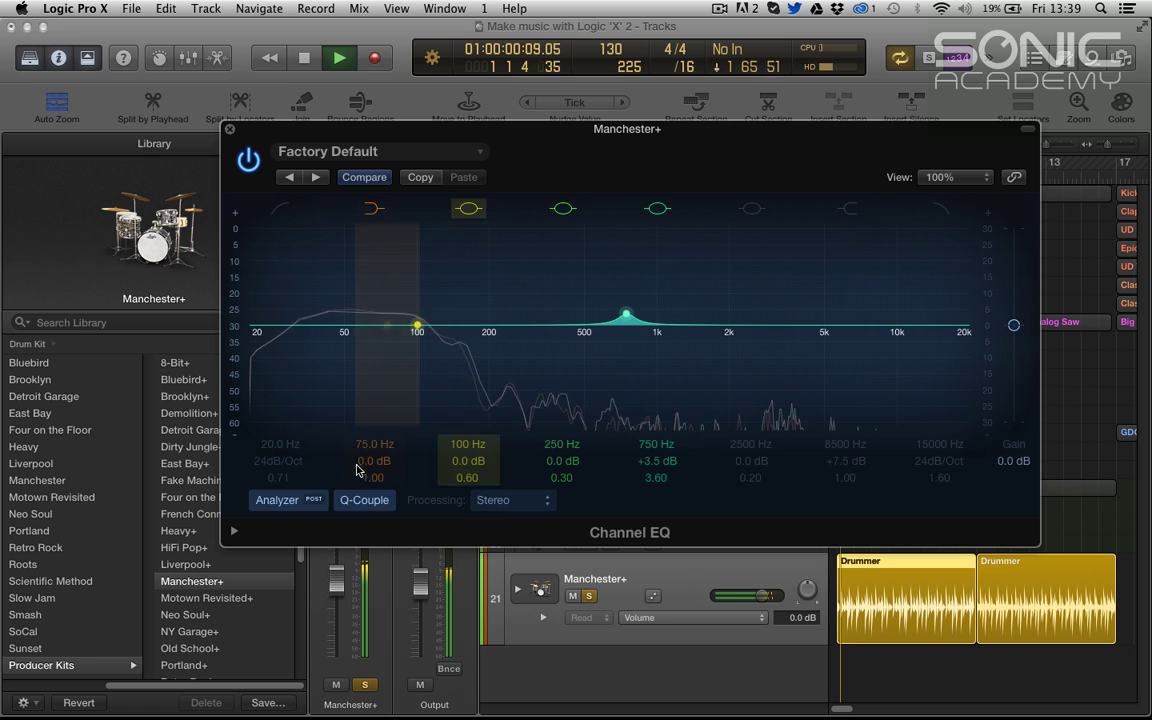
pyautogui.click(314, 500)
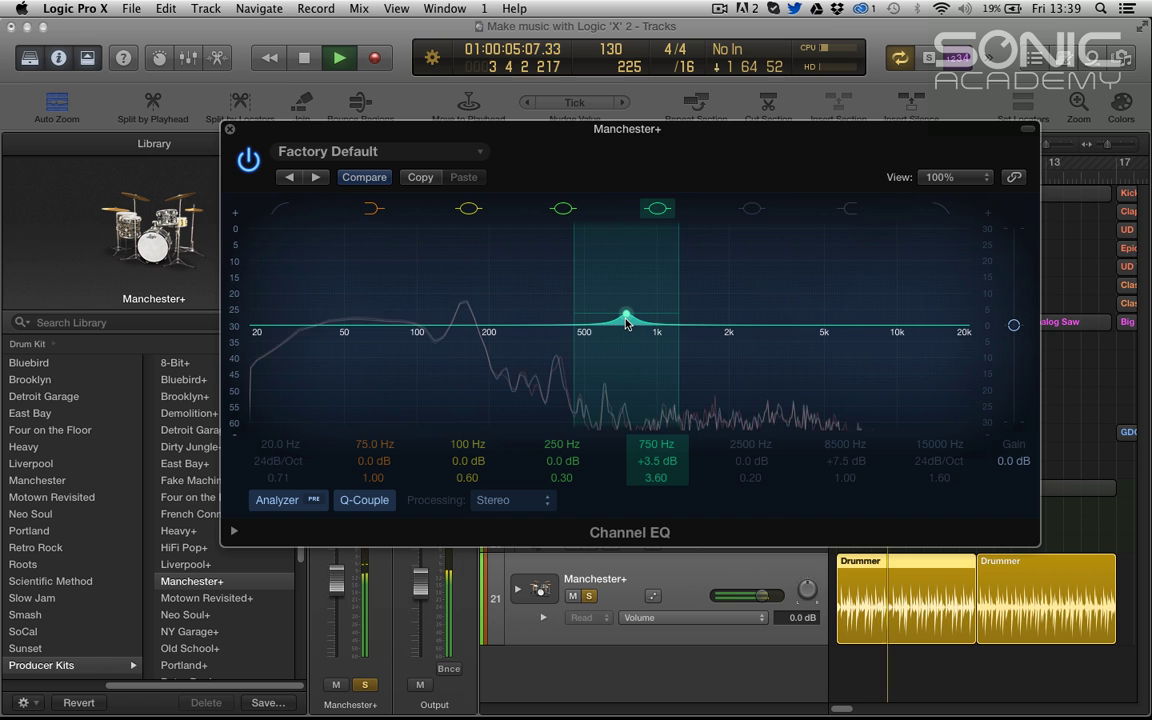
pyautogui.moveTo(626, 316); pyautogui.dragTo(614, 293)
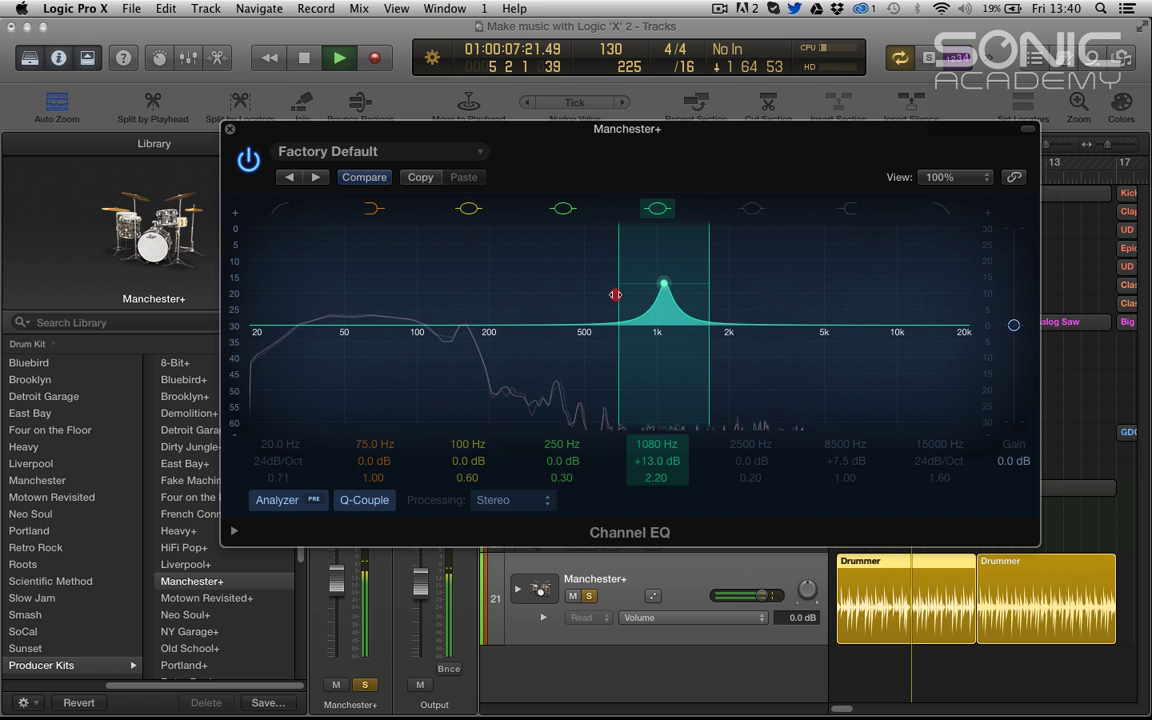
pyautogui.click(313, 501)
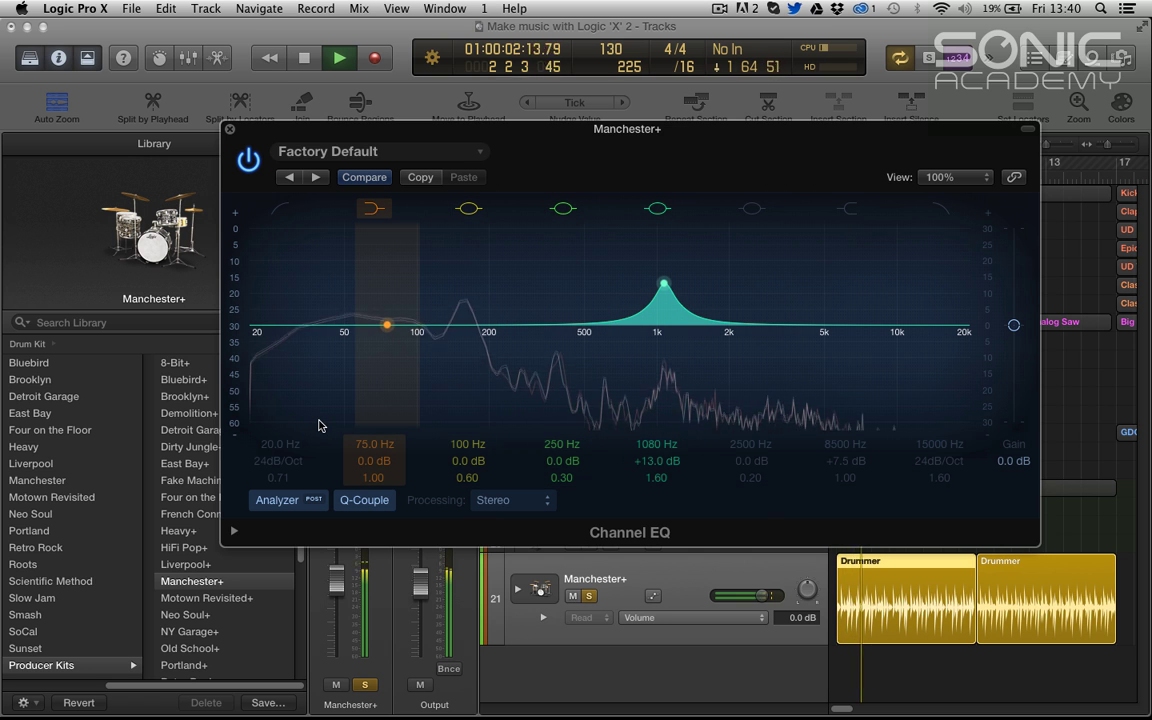
pyautogui.press('space')
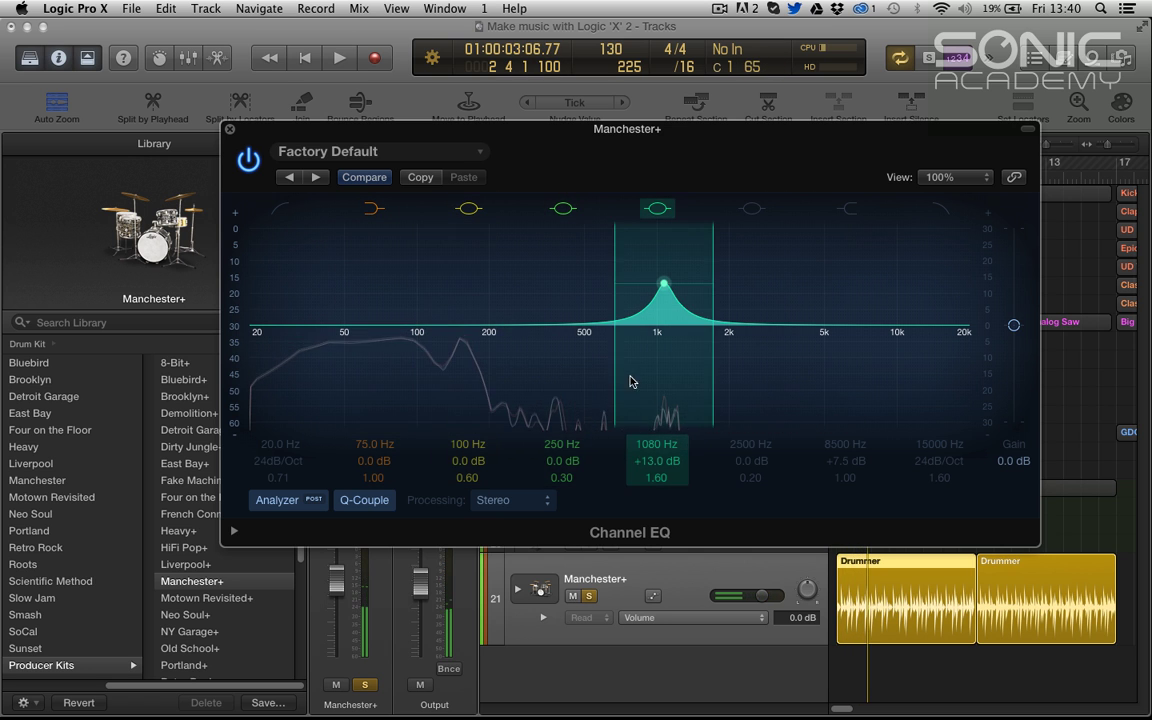
# Try Q-Couple, dip and lift the 1080 Hz band, ending at +7.5 dB with Q-Couple off.
pyautogui.click(378, 503)
pyautogui.click(350, 500)
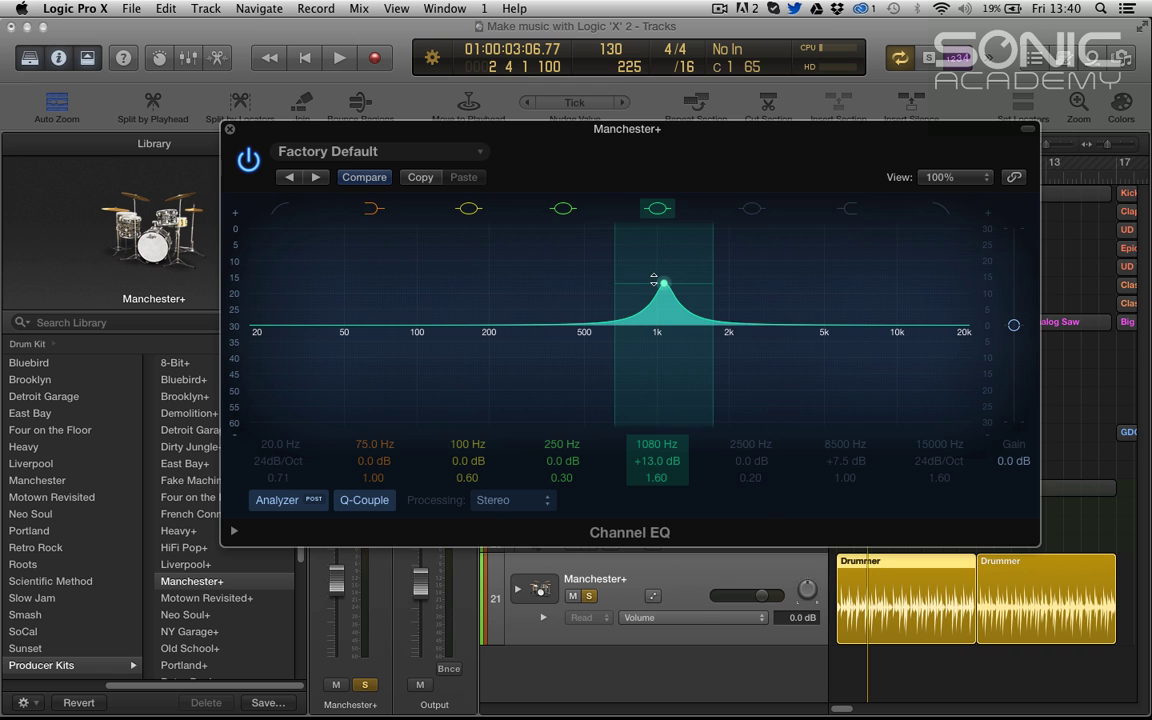
pyautogui.moveTo(654, 283); pyautogui.dragTo(629, 374)
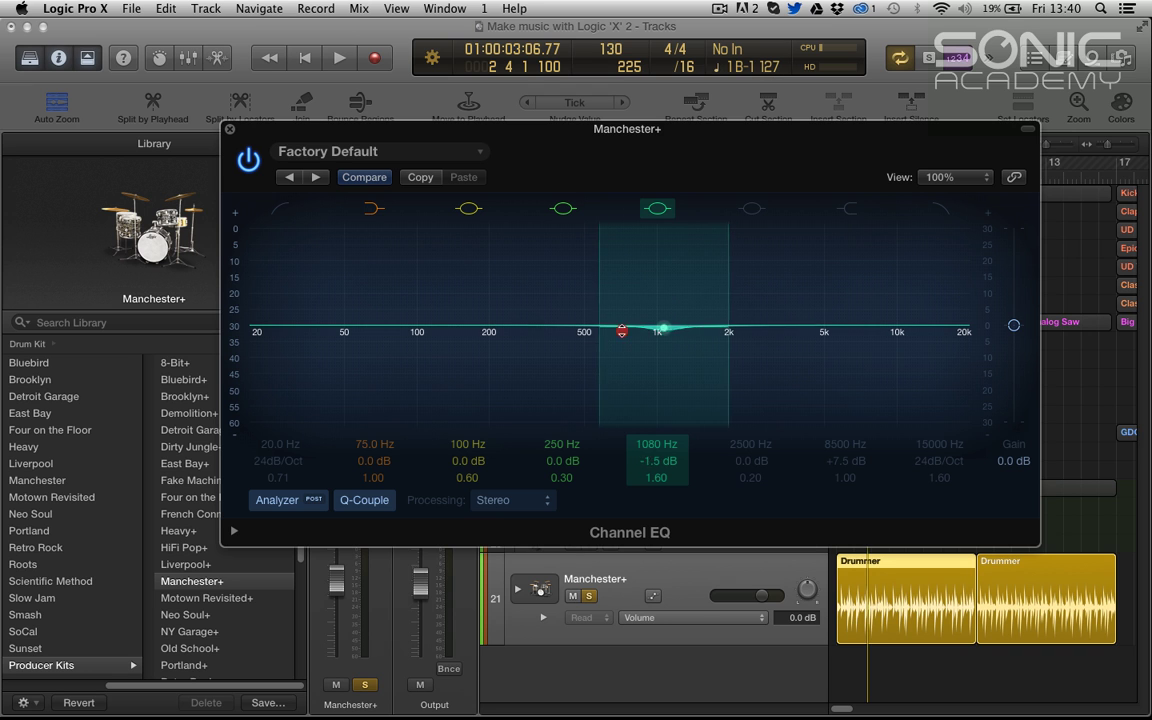
pyautogui.moveTo(627, 302); pyautogui.dragTo(632, 352)
pyautogui.press('space')
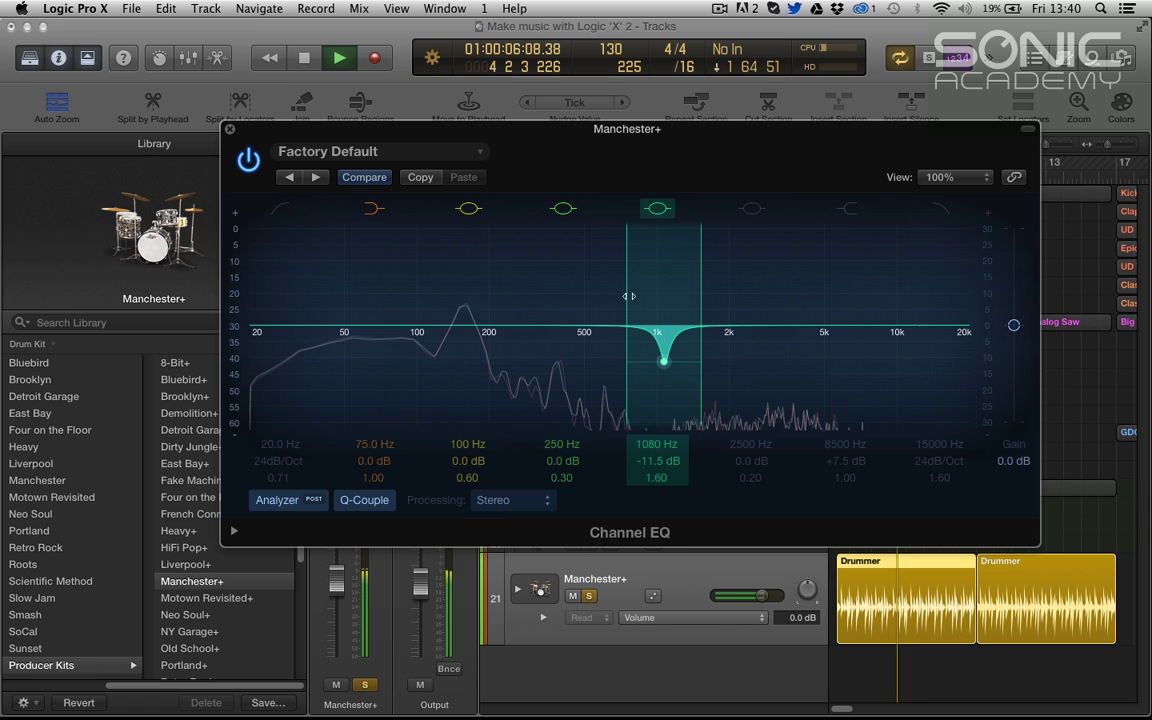
pyautogui.moveTo(650, 365); pyautogui.dragTo(648, 280)
pyautogui.click(364, 500)
pyautogui.moveTo(651, 327); pyautogui.dragTo(641, 295)
pyautogui.press('space')
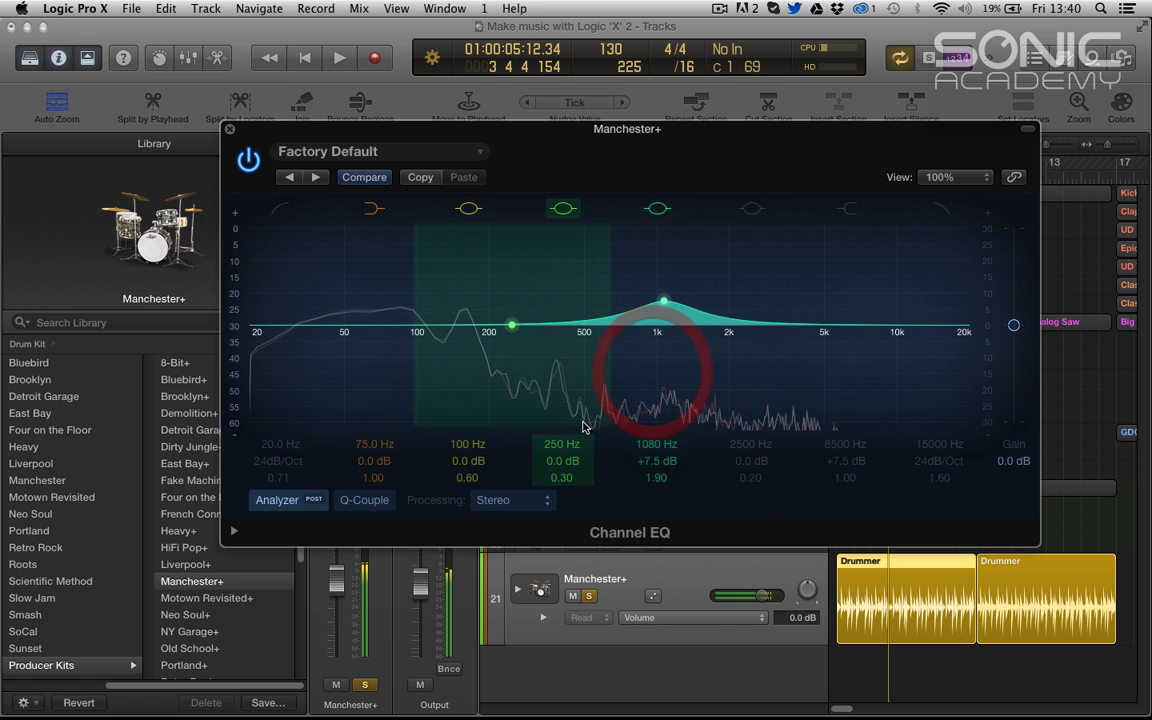
# Audition Left Only and Right Only processing during playback, then settle on Mid Only.
pyautogui.click(543, 507)
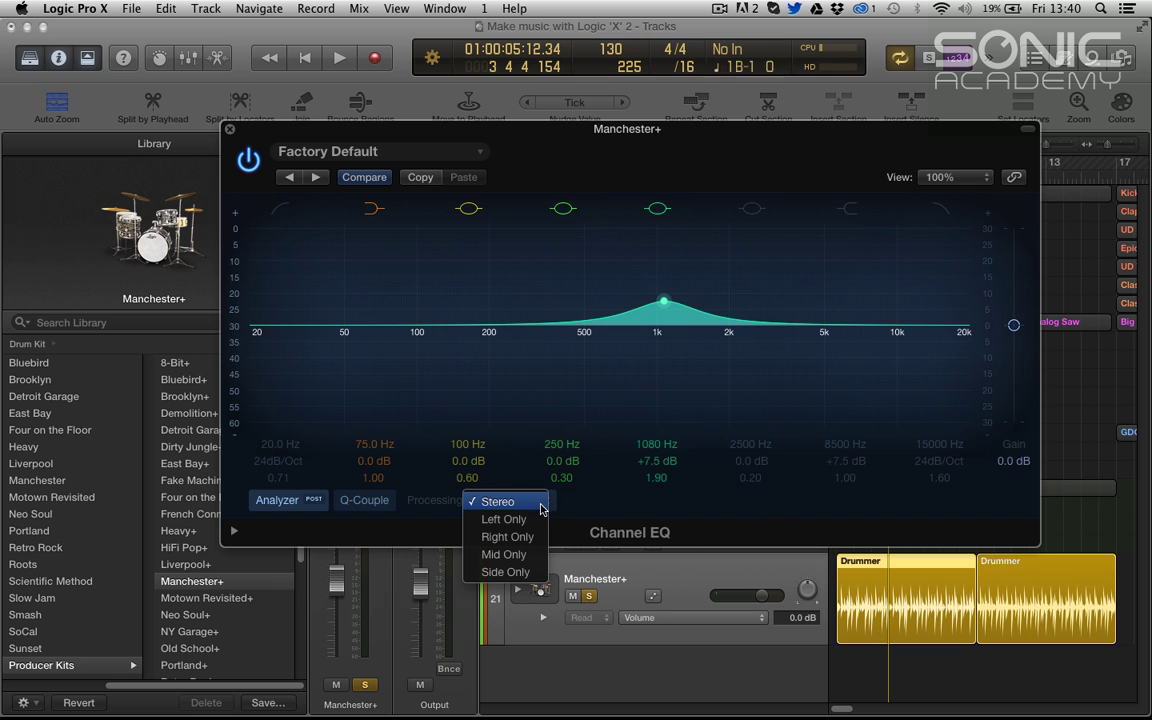
pyautogui.click(535, 518)
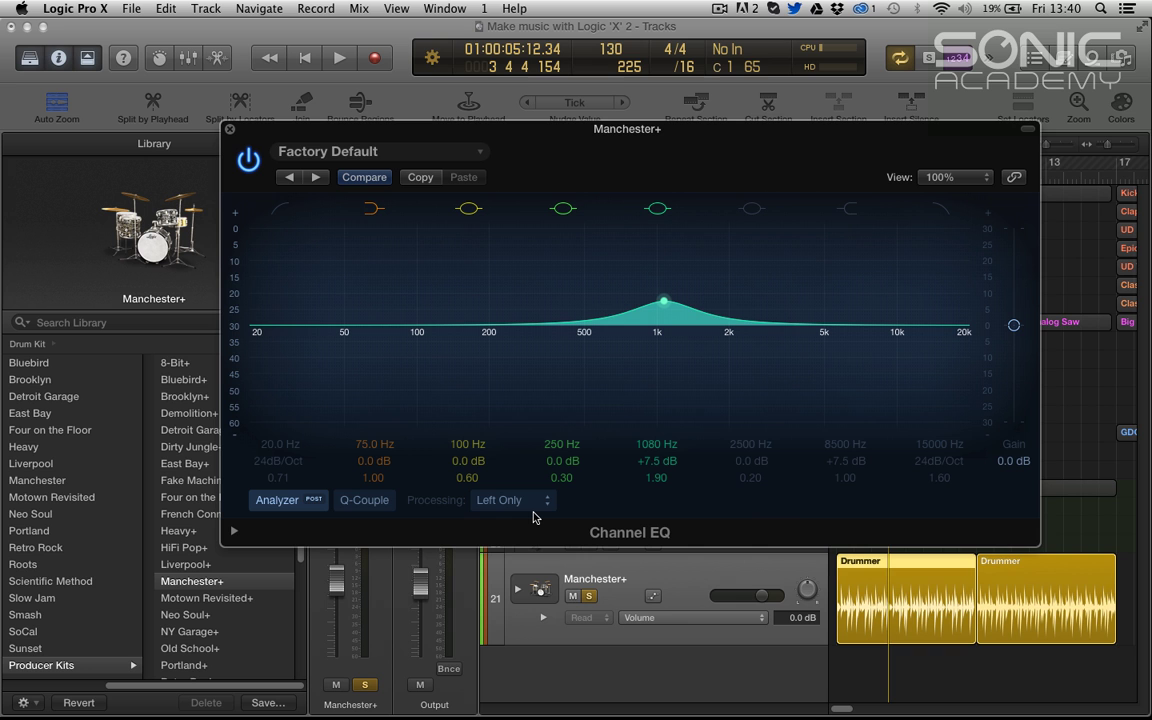
pyautogui.press('space')
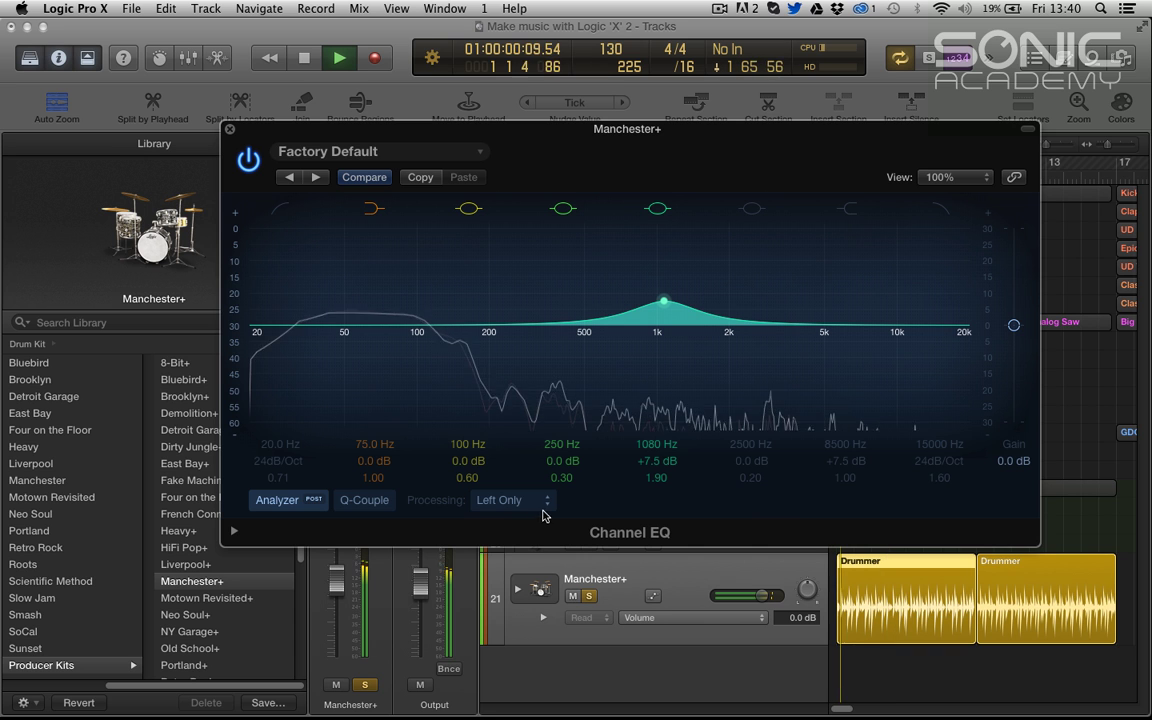
pyautogui.click(540, 503)
pyautogui.click(508, 519)
pyautogui.click(527, 501)
pyautogui.click(530, 518)
pyautogui.press('space')
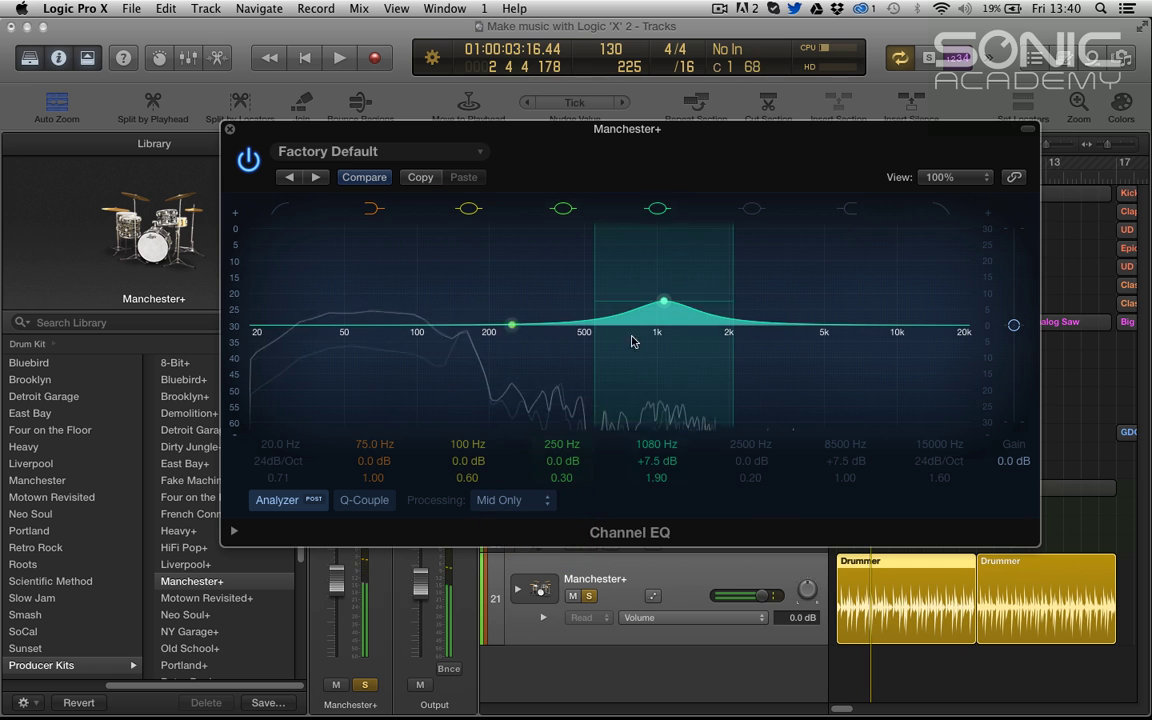
# Flatten the 1080 Hz band to 0 dB, leaving processing on Mid Only.
pyautogui.moveTo(663, 305); pyautogui.dragTo(658, 332)
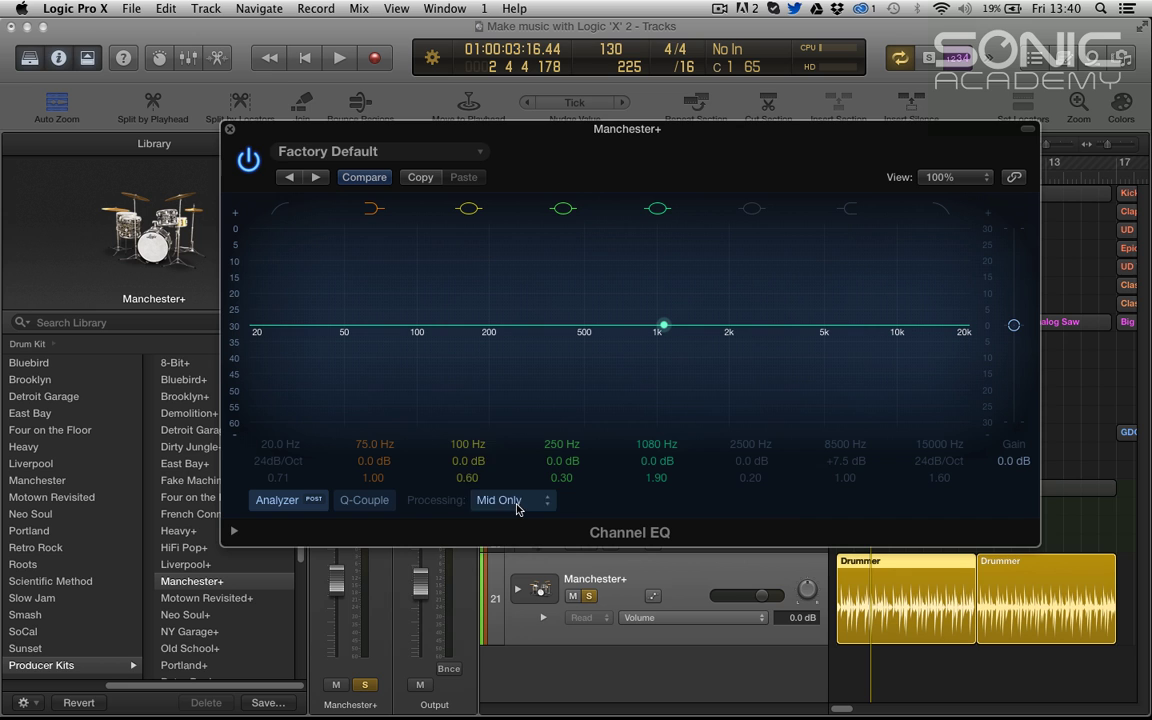
pyautogui.click(512, 501)
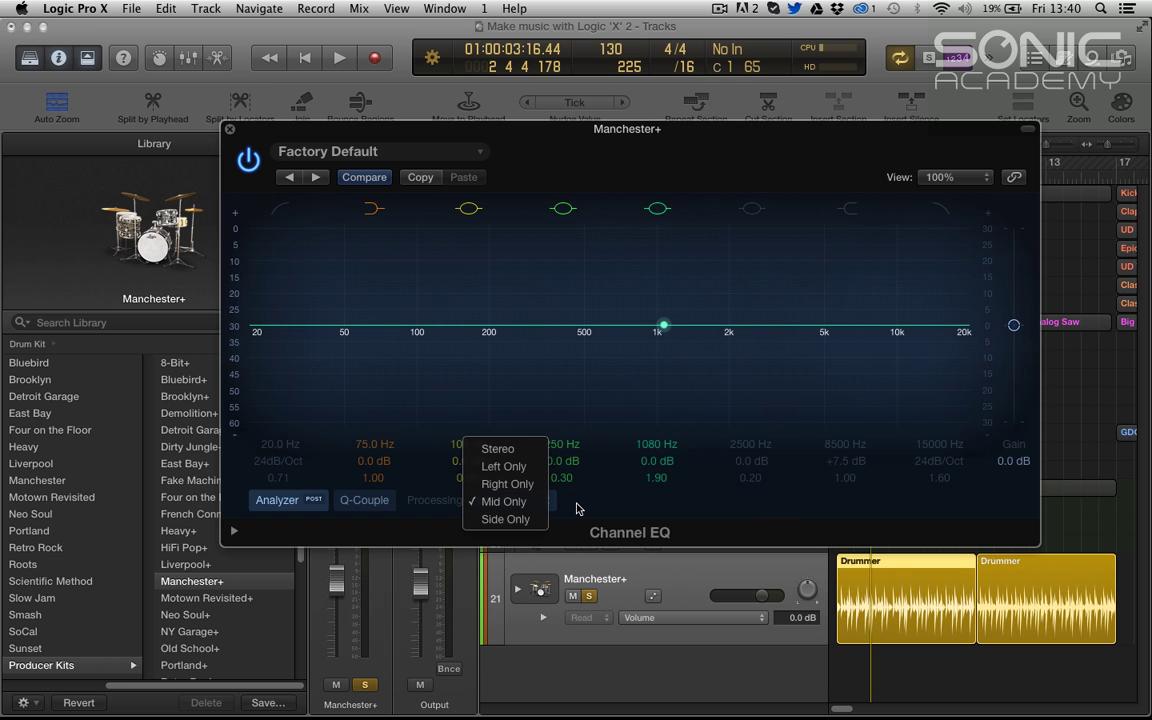
pyautogui.click(576, 509)
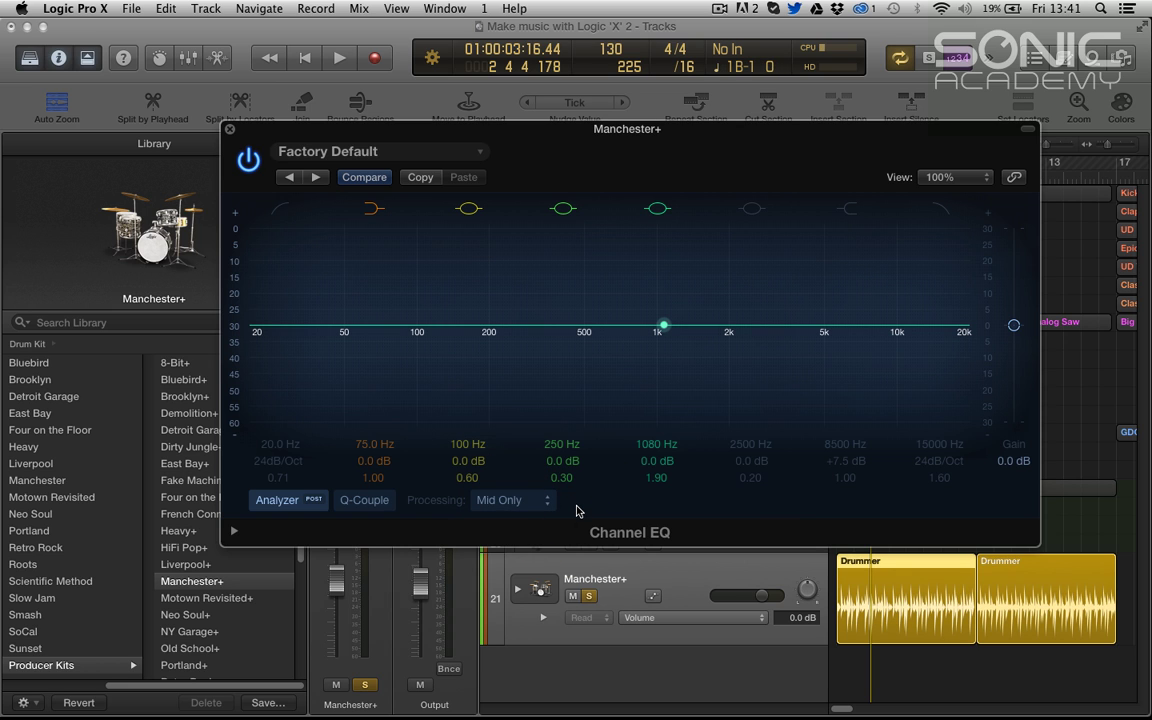
pyautogui.click(535, 505)
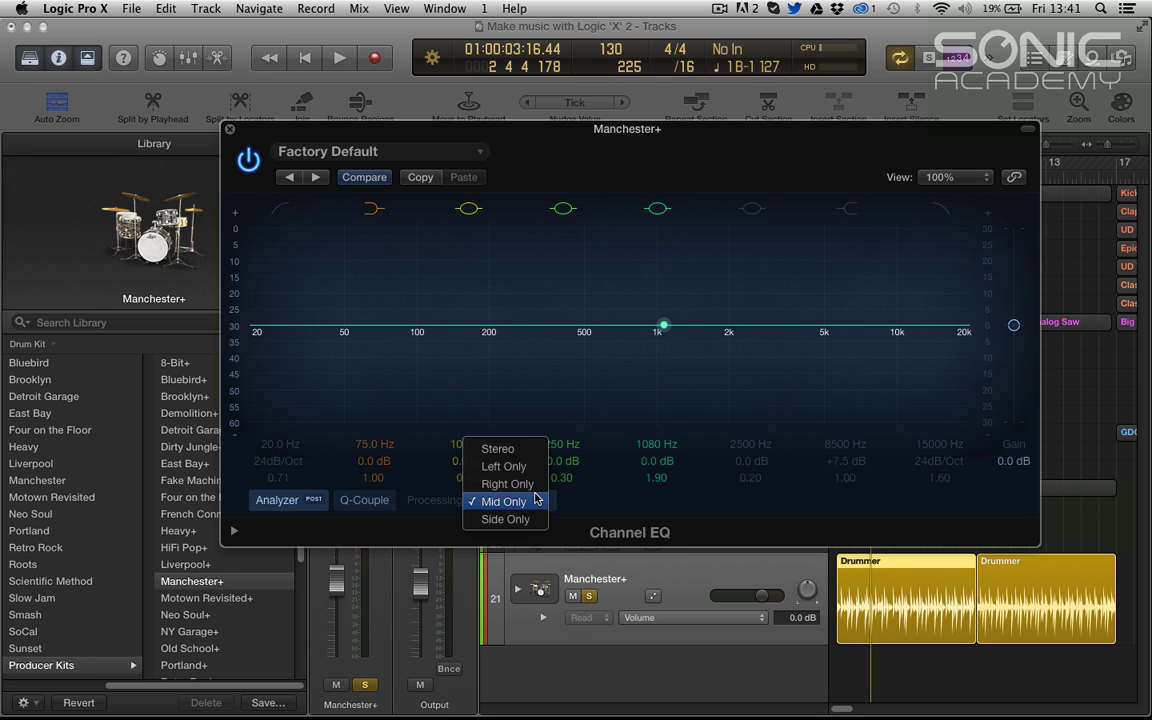
pyautogui.click(535, 500)
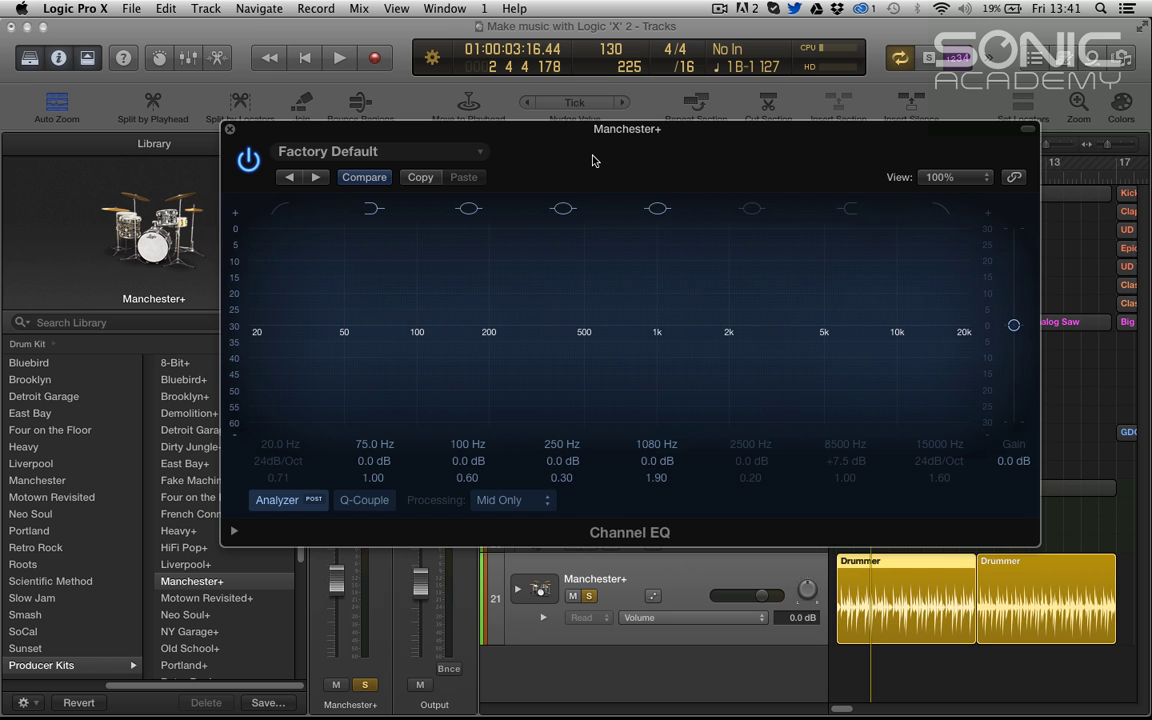
# Raise the 1080 Hz band to +2 dB while keeping Mid Only processing.
pyautogui.click(546, 500)
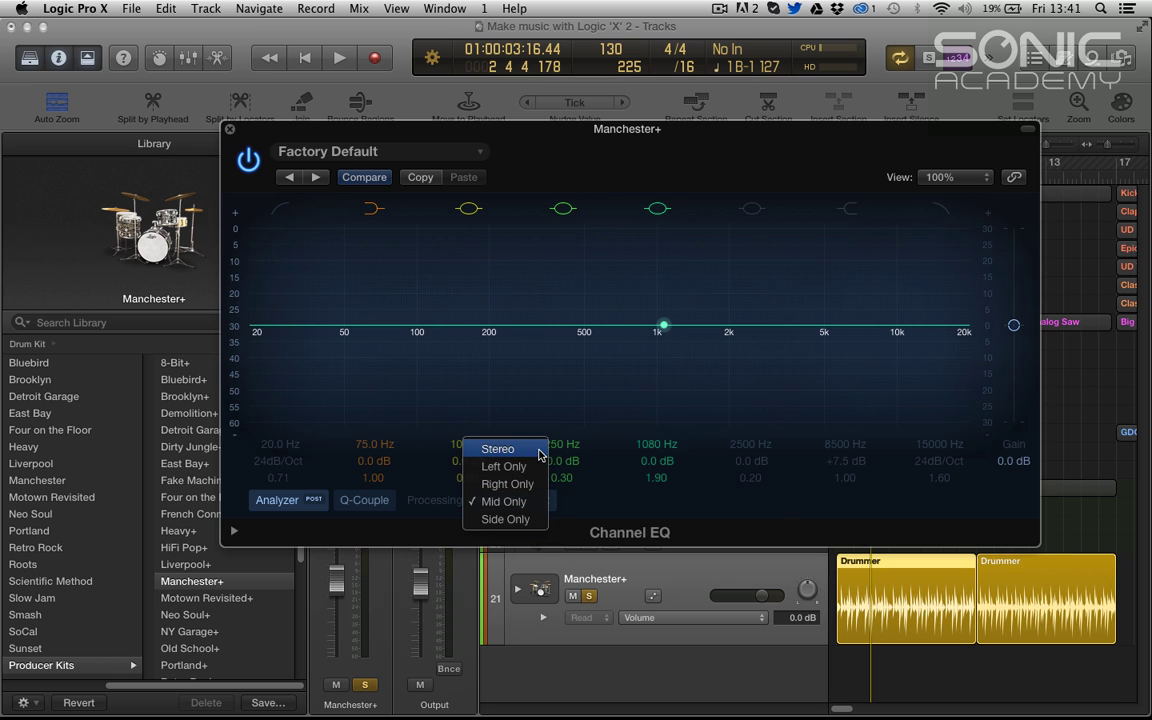
pyautogui.click(660, 326)
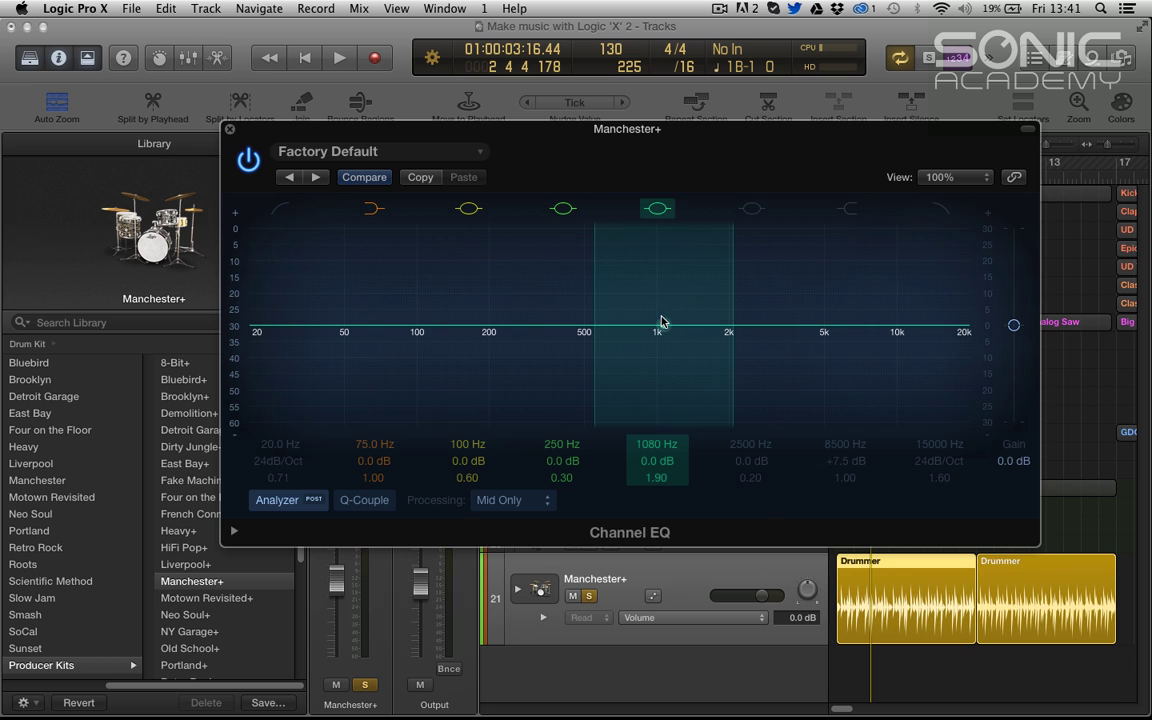
pyautogui.moveTo(662, 330); pyautogui.dragTo(663, 320)
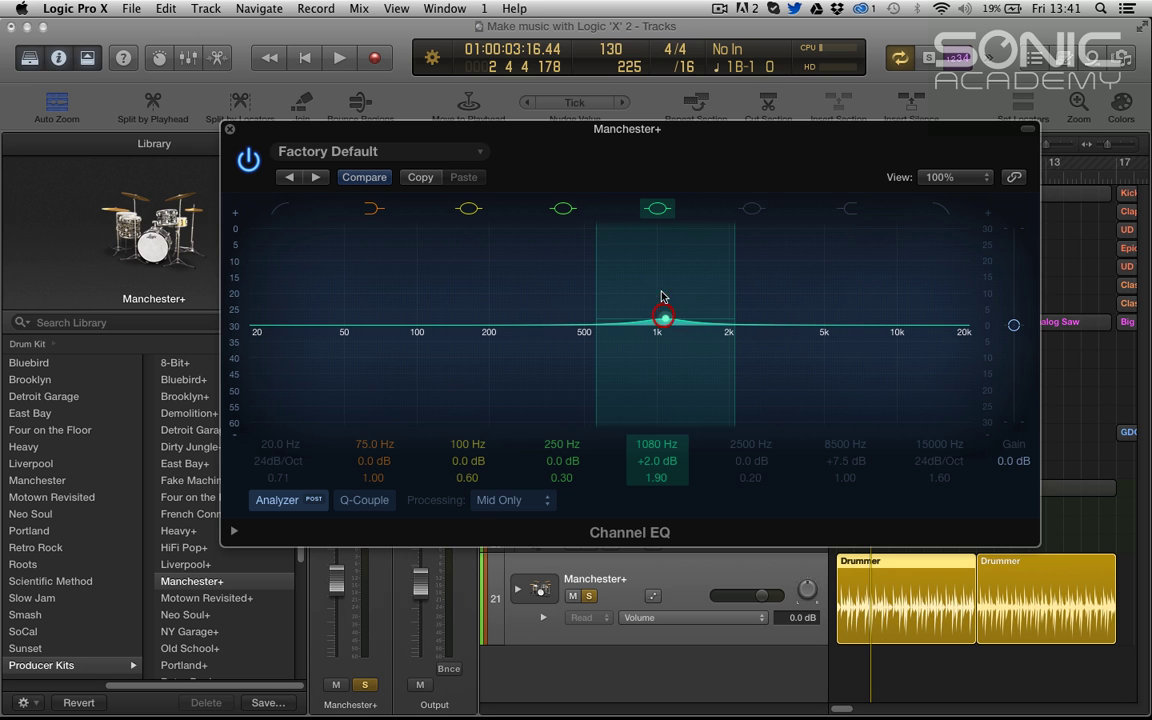
pyautogui.click(513, 500)
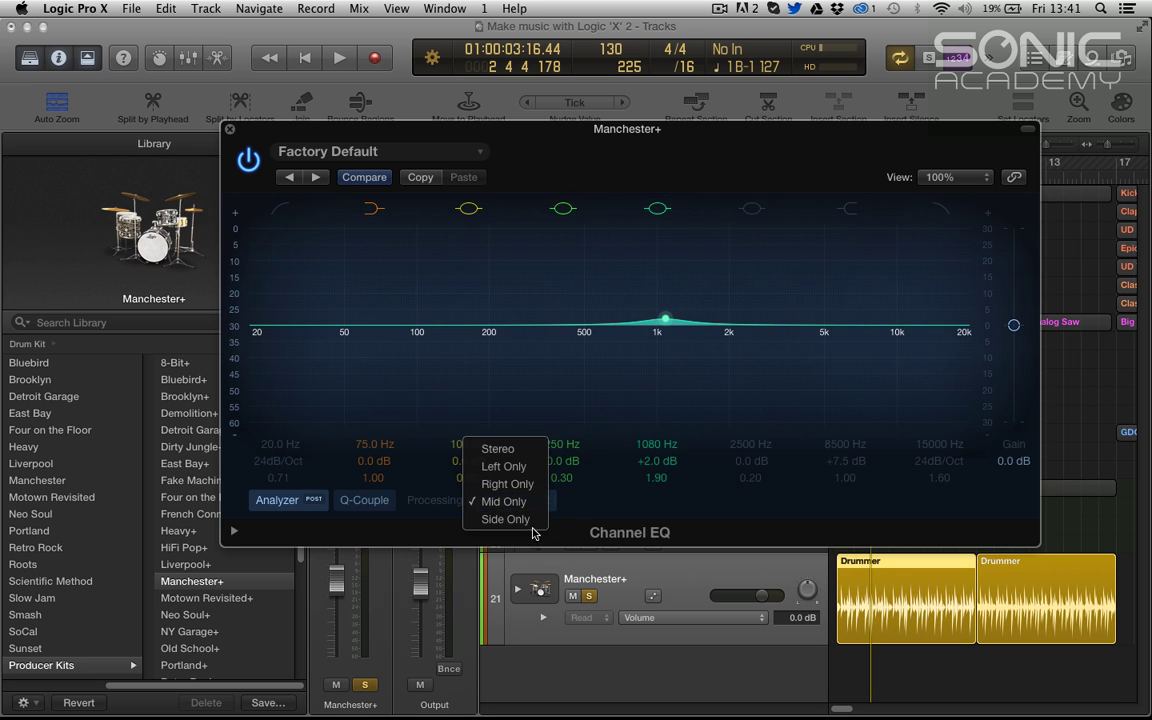
pyautogui.click(569, 491)
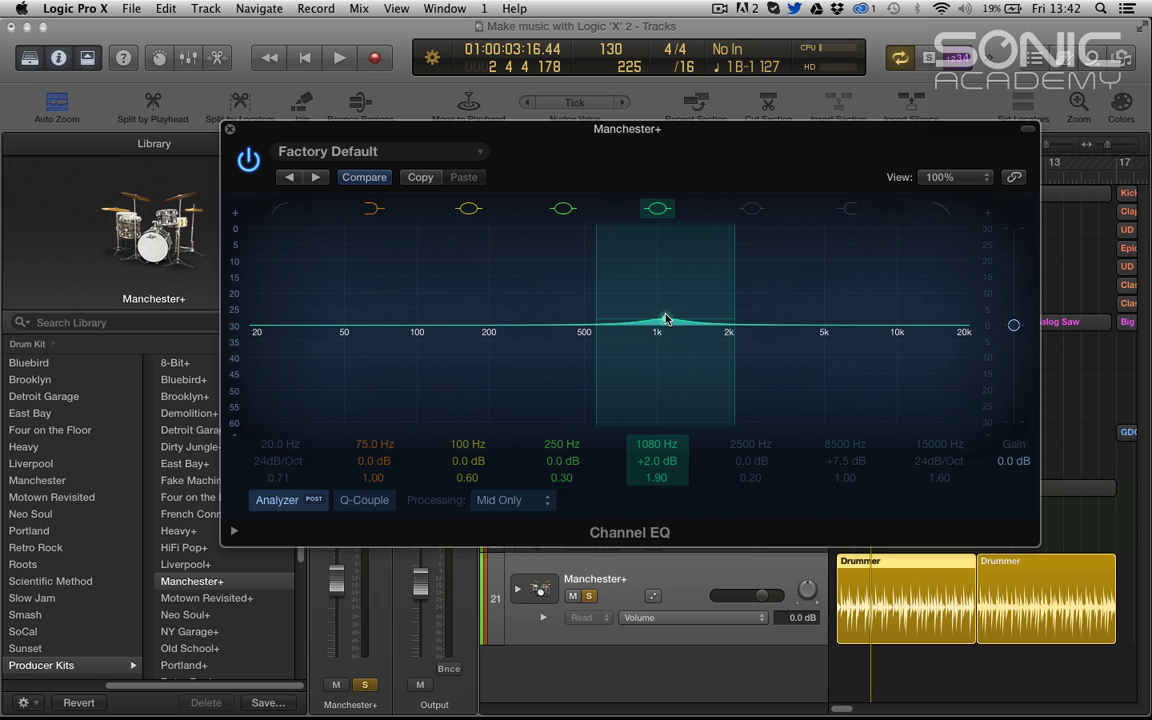
# Flatten the 1080 Hz band to 0 dB and raise the low cut to 36.5 Hz.
pyautogui.moveTo(682, 316); pyautogui.dragTo(681, 324)
pyautogui.click(521, 501)
pyautogui.click(525, 502)
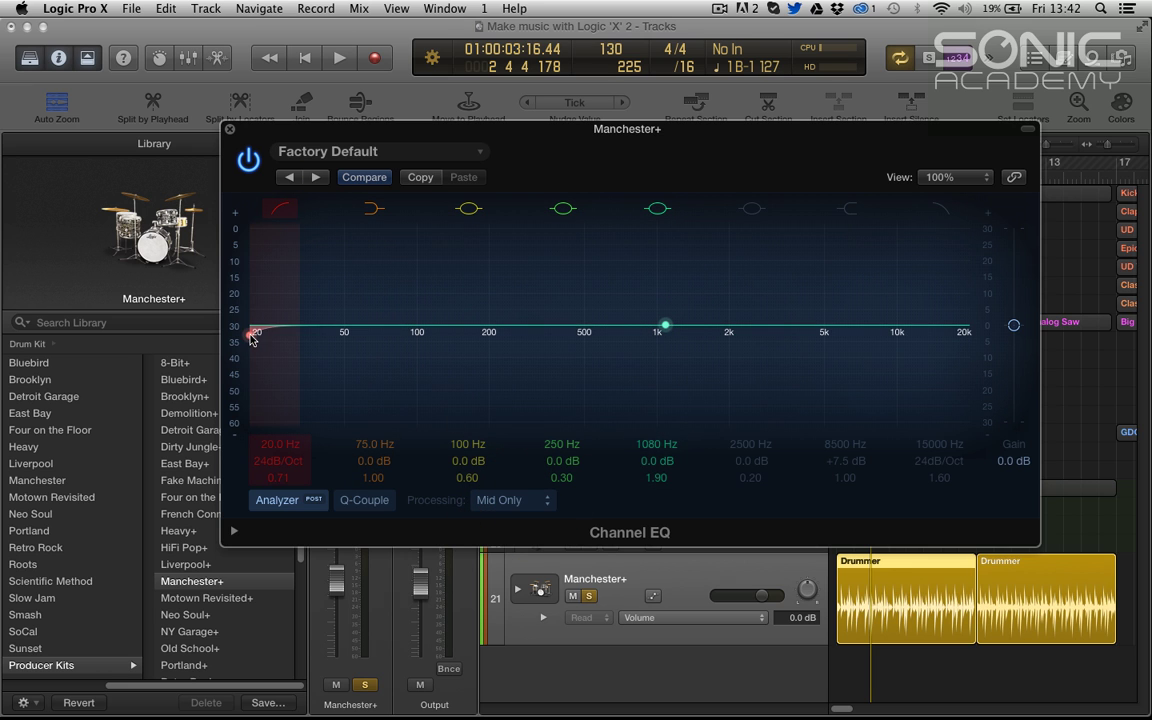
pyautogui.moveTo(252, 338); pyautogui.dragTo(306, 388)
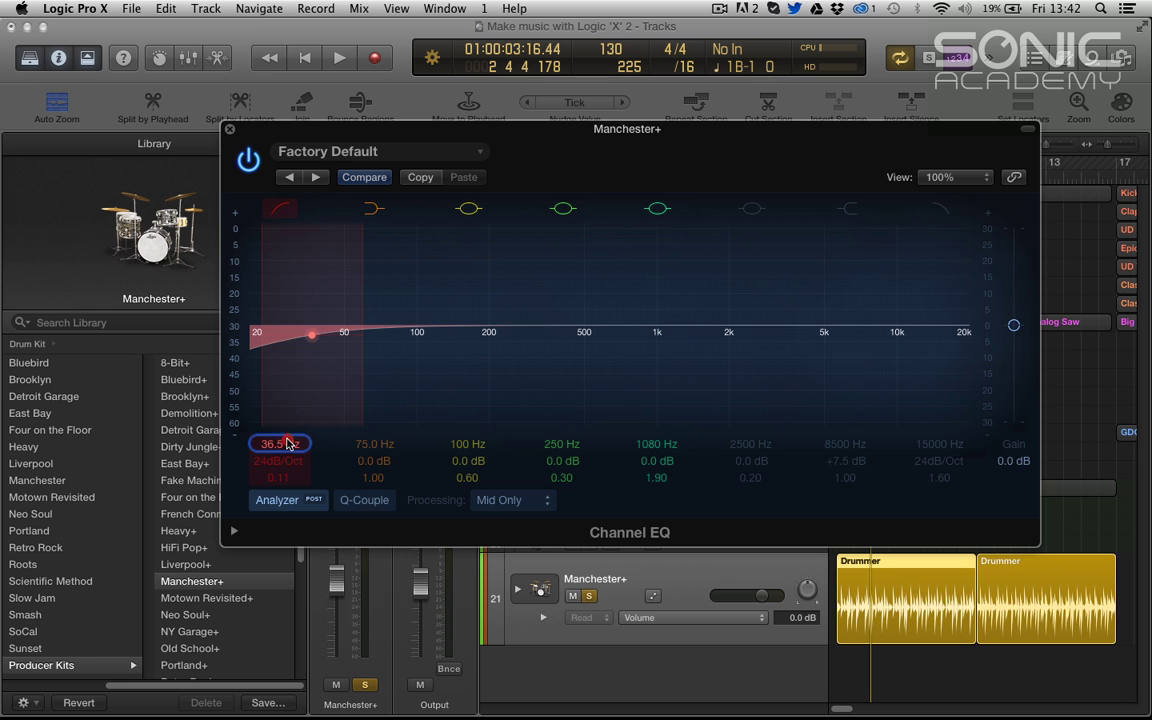
pyautogui.click(285, 443)
# Switch processing to Side Only and enable the 8500 Hz high shelf boosting +9.5 dB.
pyautogui.click(513, 500)
pyautogui.click(517, 516)
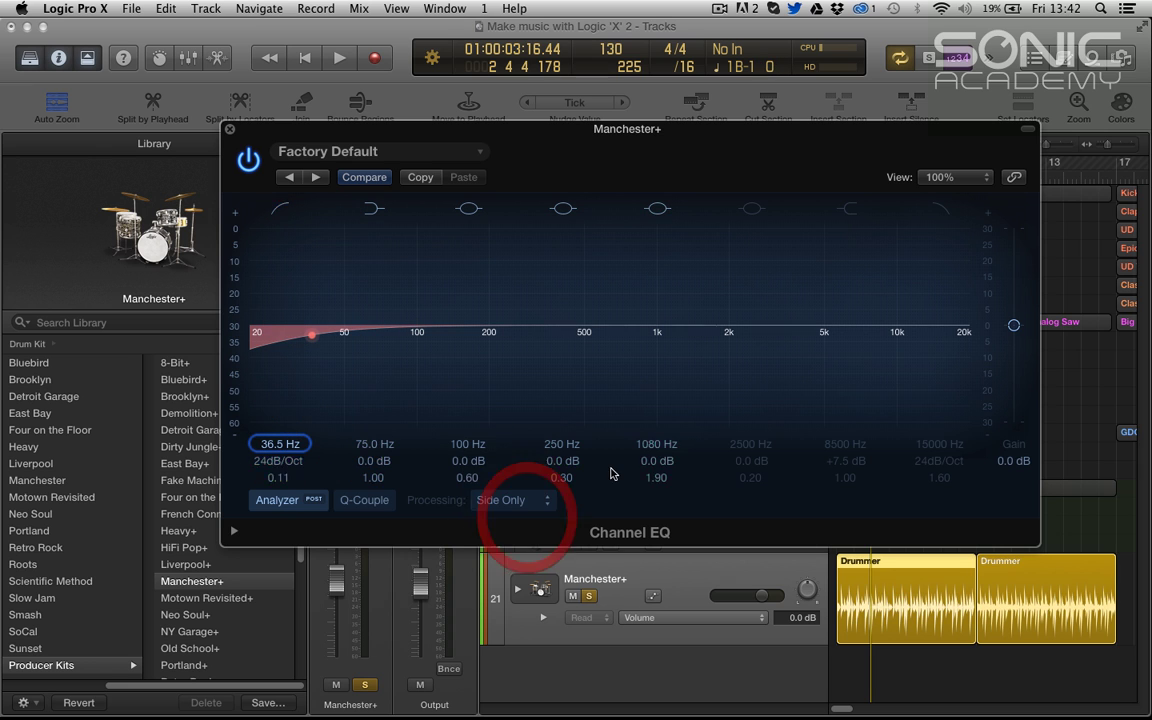
pyautogui.click(941, 213)
pyautogui.click(847, 208)
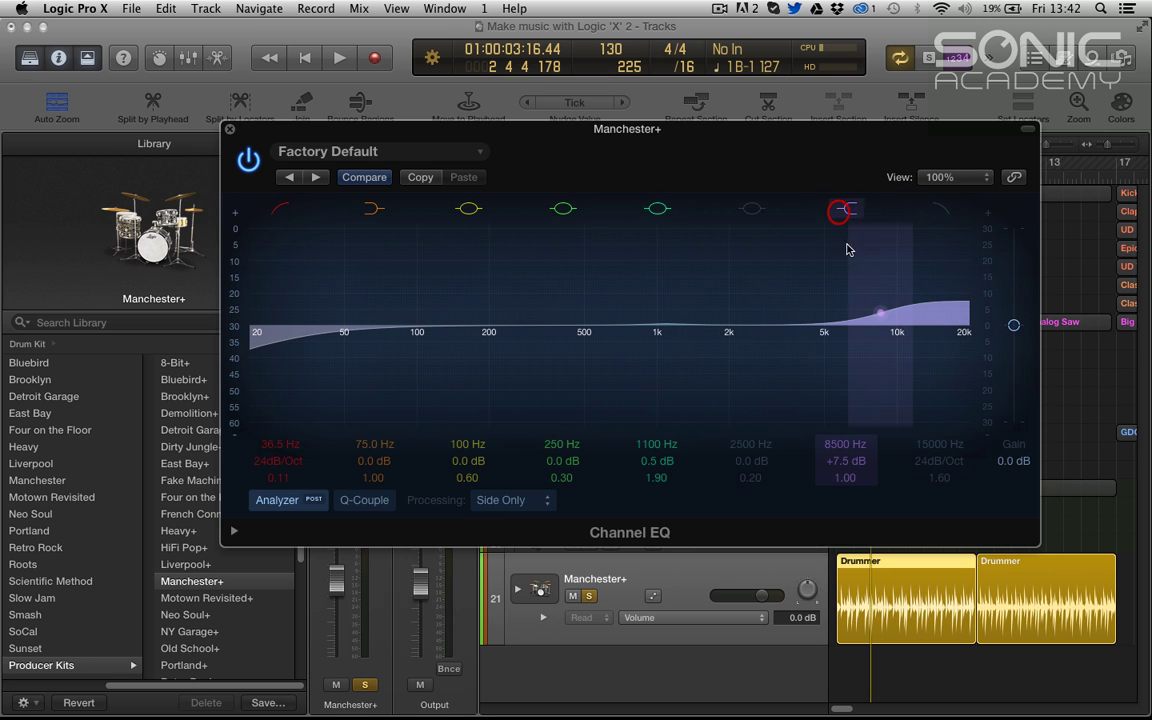
pyautogui.moveTo(892, 311); pyautogui.dragTo(900, 313)
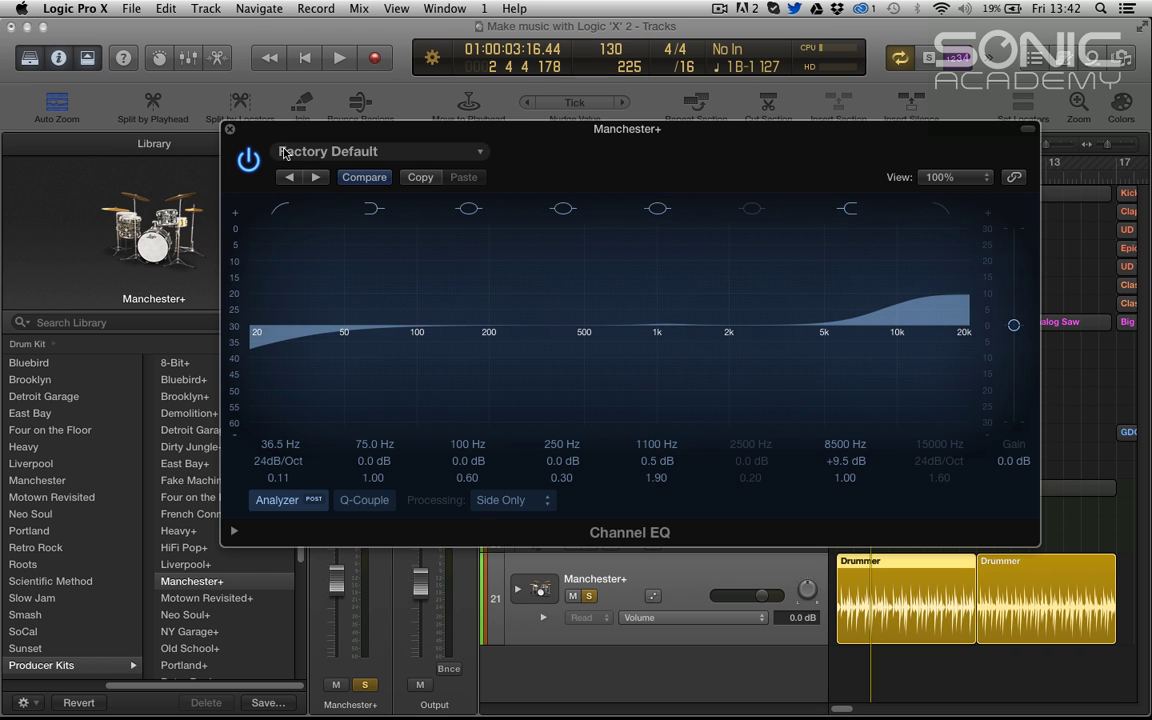
# Insert a stereo Linear Phase EQ on an empty insert of the Manchester+ channel.
pyautogui.click(230, 131)
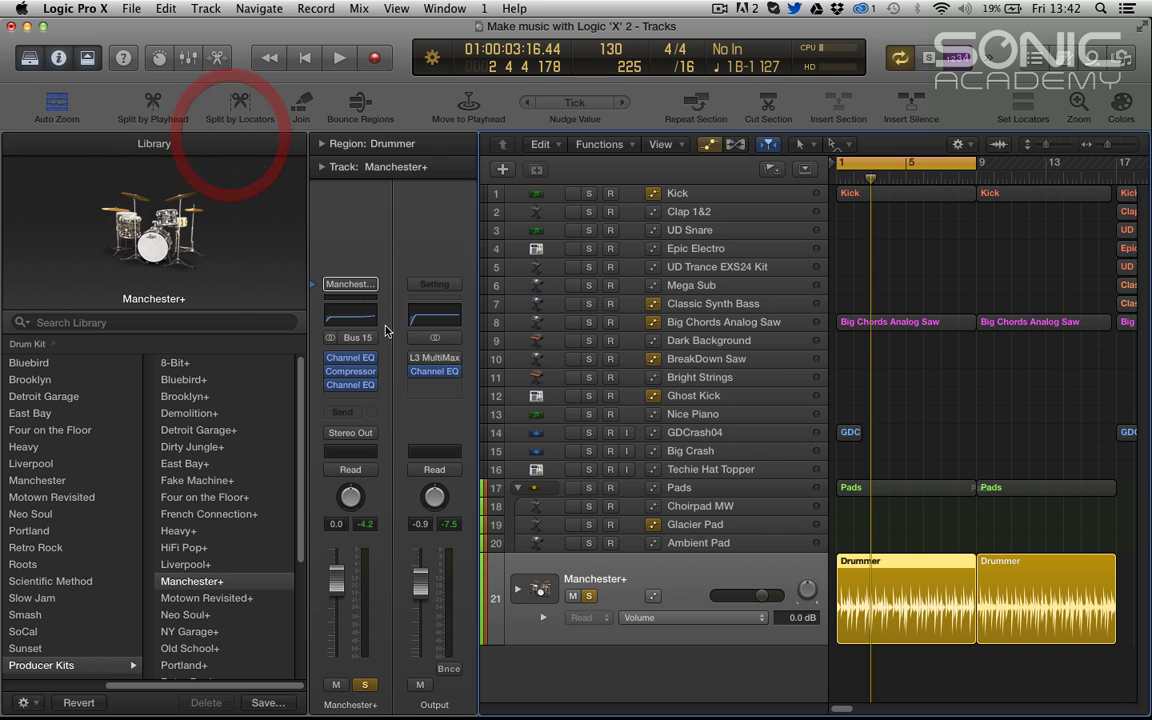
pyautogui.click(375, 385)
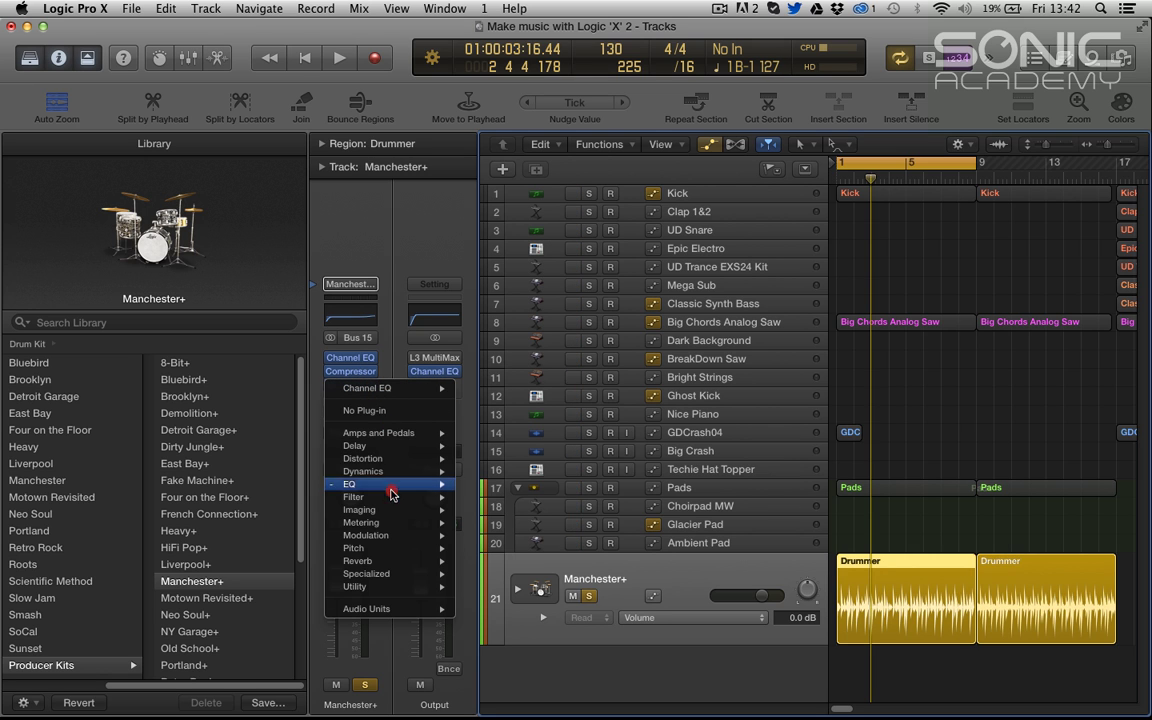
pyautogui.moveTo(380, 484)
pyautogui.moveTo(556, 488)
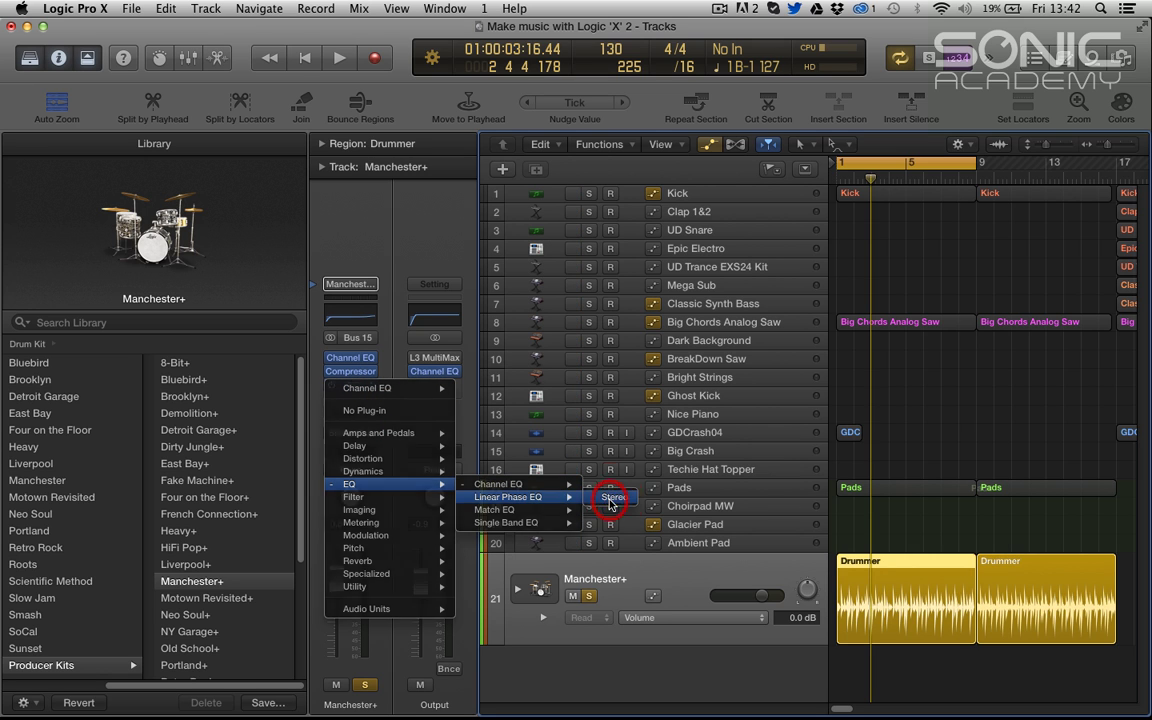
pyautogui.click(605, 496)
# Boost the Linear Phase EQ's 1080 Hz band to about +9 dB at Q 1.90.
pyautogui.moveTo(440, 90); pyautogui.dragTo(698, 139)
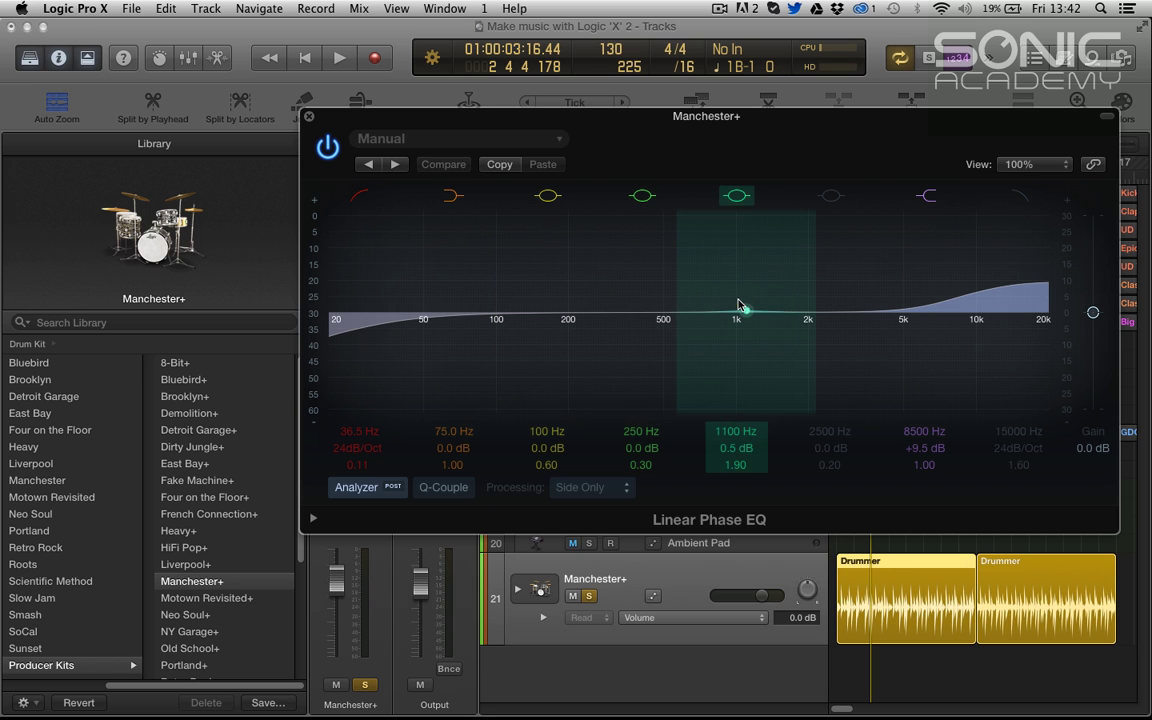
pyautogui.moveTo(740, 303); pyautogui.dragTo(740, 277)
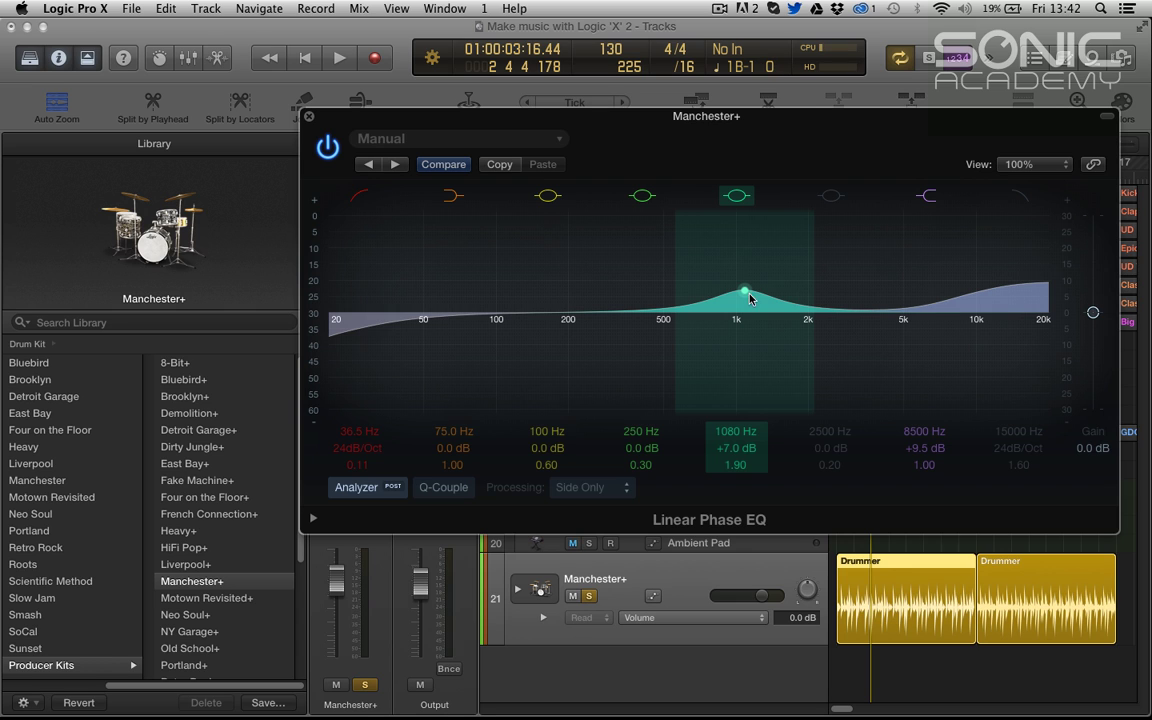
pyautogui.moveTo(752, 299); pyautogui.dragTo(748, 287)
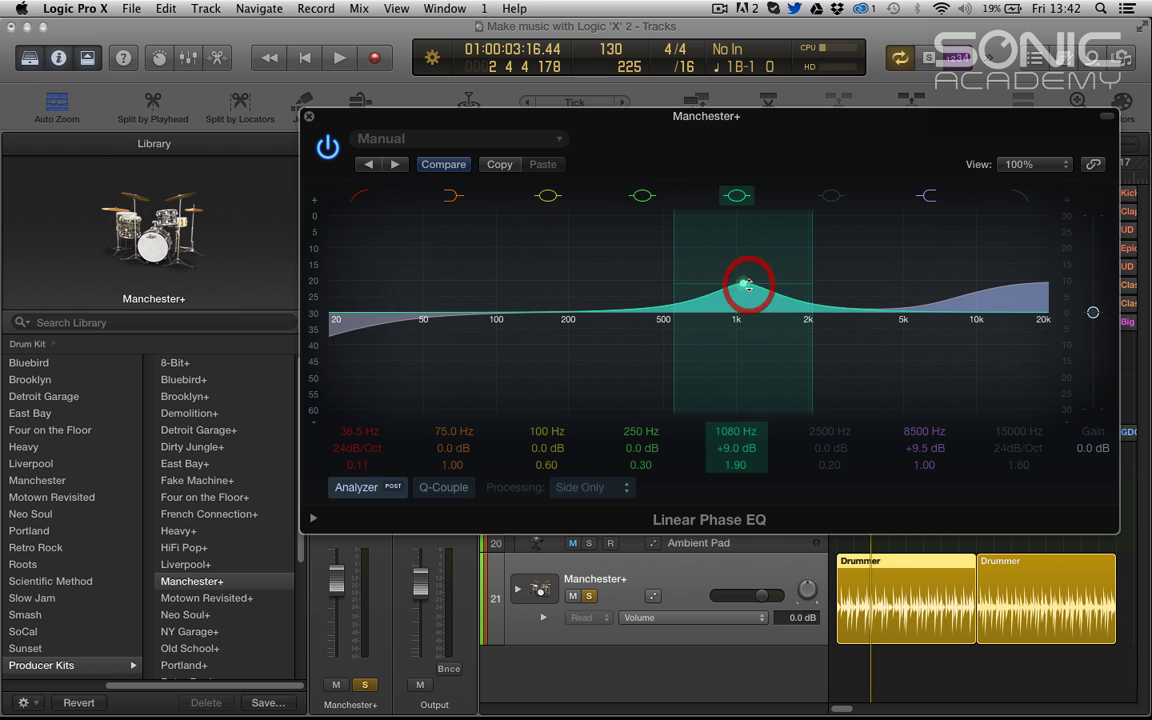
# Close the Linear Phase EQ plug-in window so the full track list shows again.
pyautogui.click(309, 117)
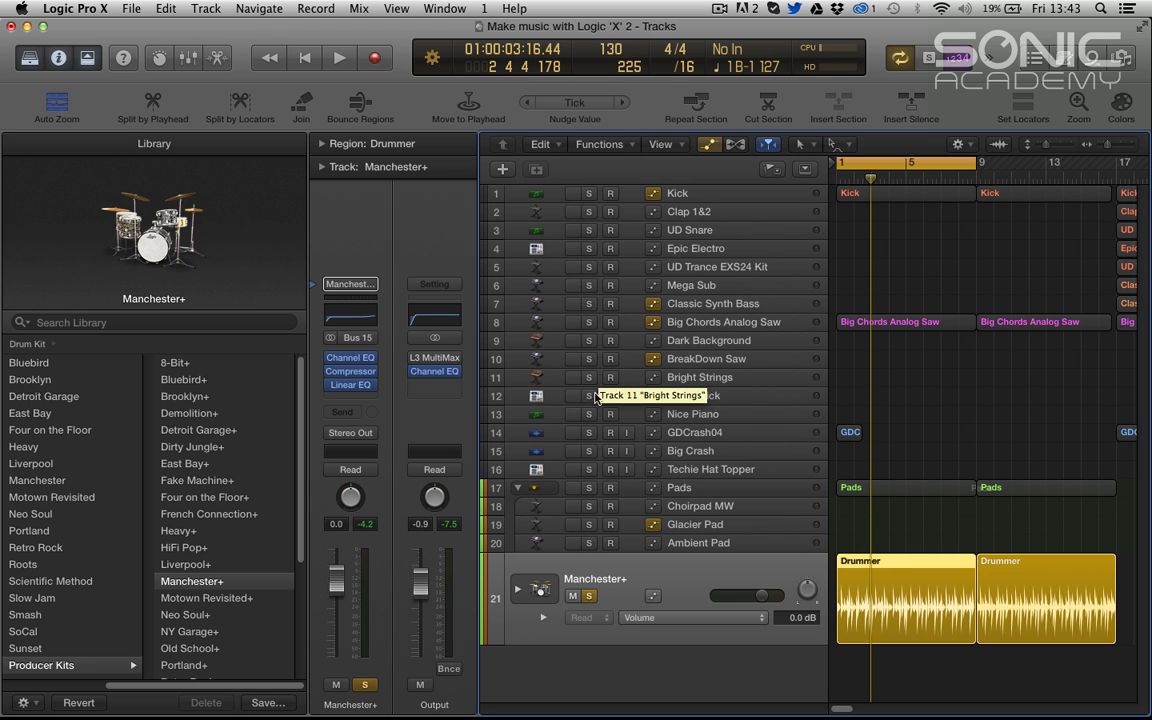
# Open the Manchester+ Channel EQ window resized at right, with the Compressor window placed below it.
pyautogui.click(345, 360)
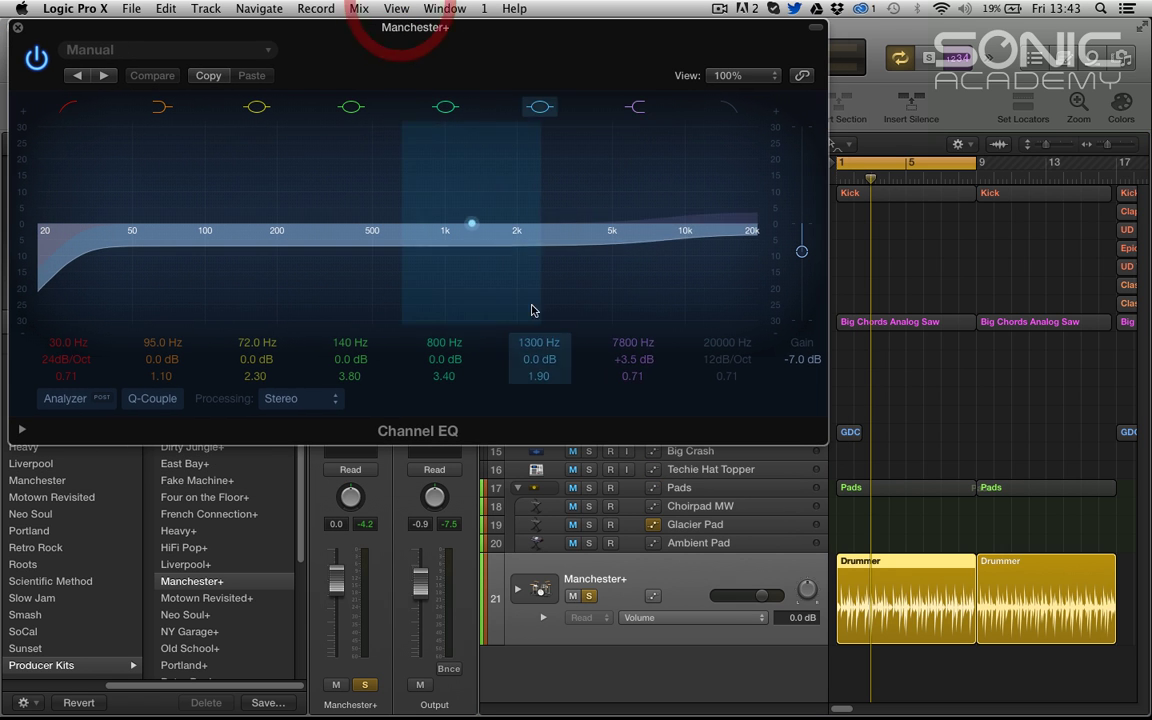
pyautogui.moveTo(825, 441); pyautogui.dragTo(694, 358)
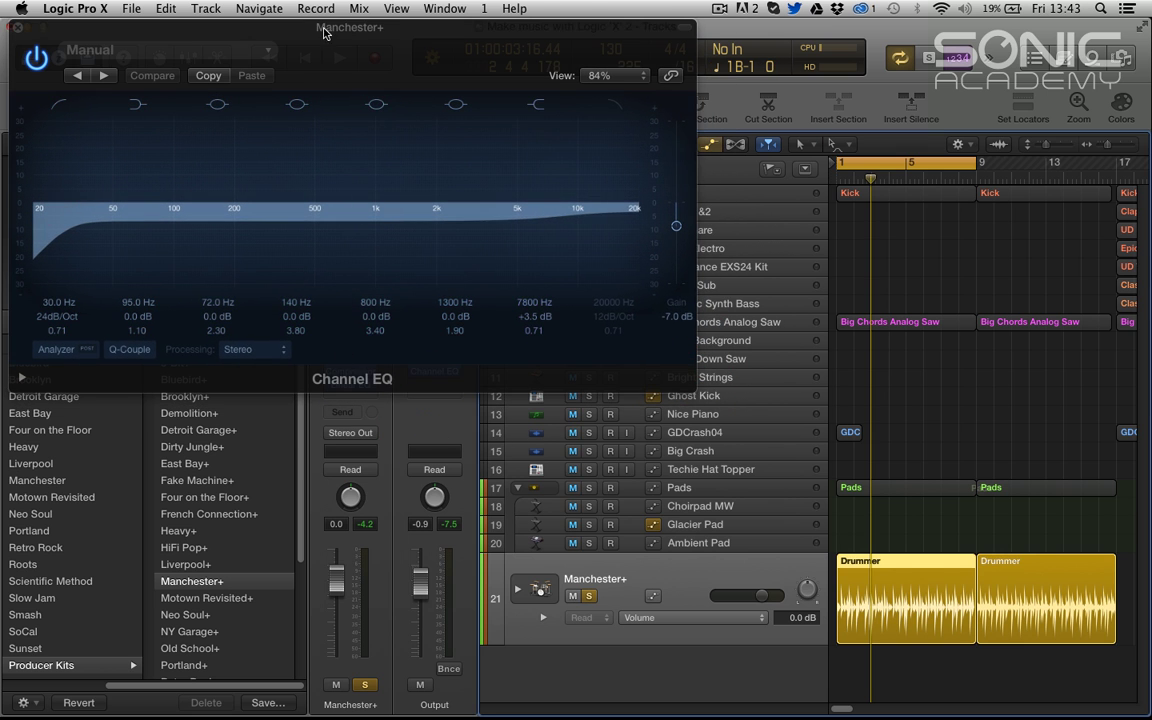
pyautogui.moveTo(321, 31); pyautogui.dragTo(729, 31)
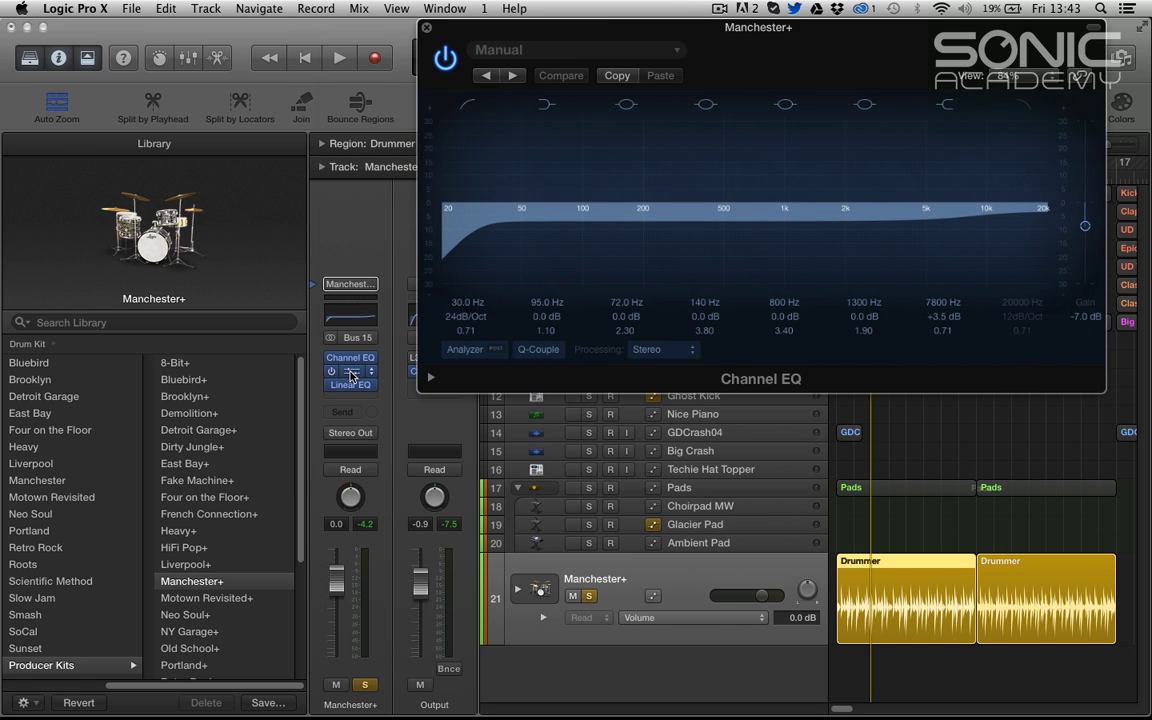
pyautogui.click(350, 371)
pyautogui.moveTo(332, 21); pyautogui.dragTo(707, 405)
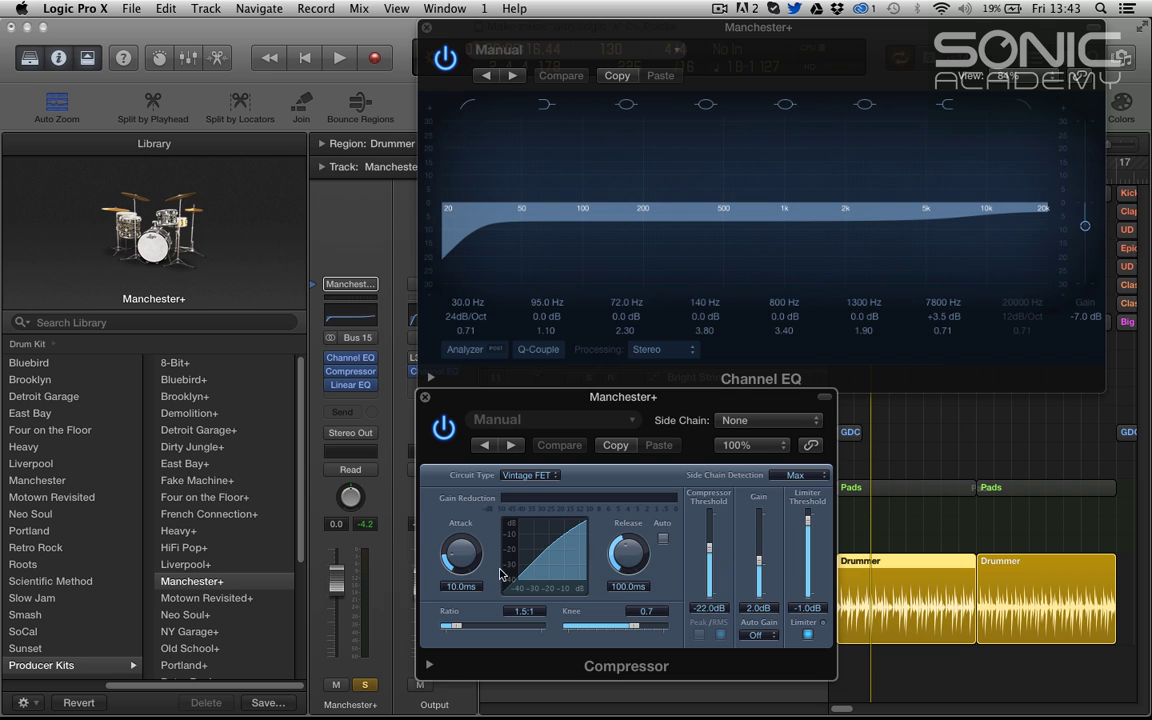
# Insert a stereo AutoFilter in the slot after Linear EQ on Manchester+.
pyautogui.click(352, 399)
pyautogui.moveTo(395, 490)
pyautogui.moveTo(547, 493)
pyautogui.click(632, 489)
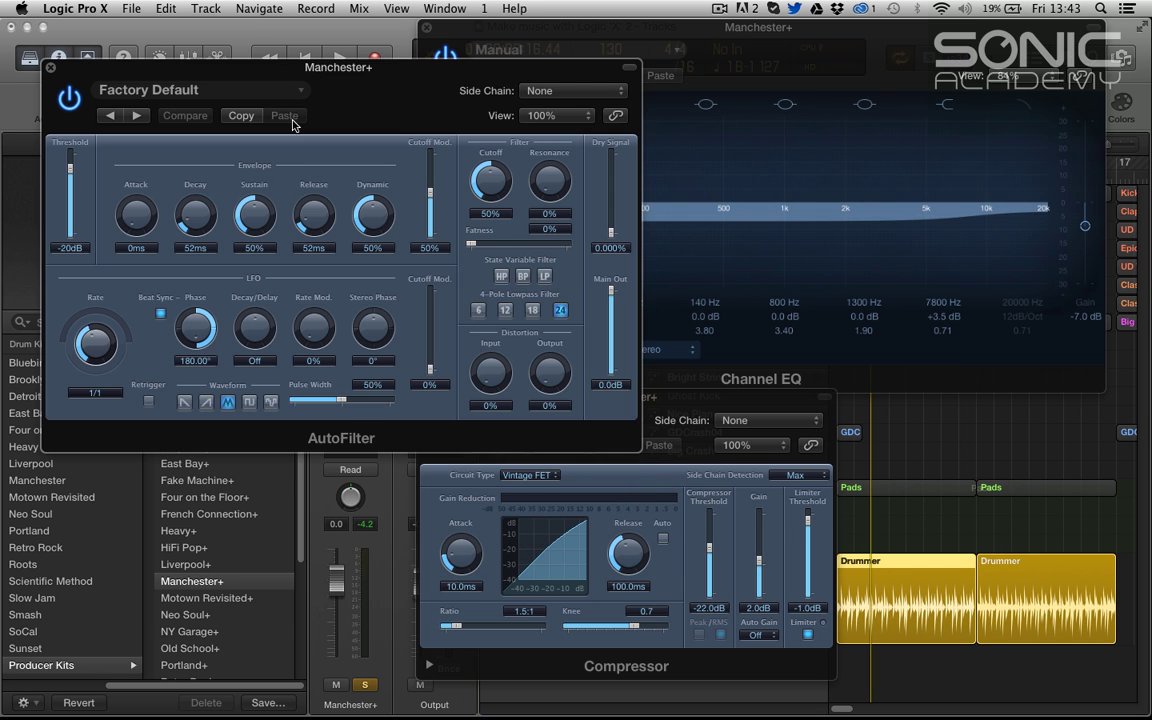
# Arrange the AutoFilter and Channel EQ windows, then close the Channel EQ, AutoFilter and Compressor windows.
pyautogui.moveTo(288, 89); pyautogui.dragTo(390, 20)
pyautogui.moveTo(563, 30); pyautogui.dragTo(458, 28)
pyautogui.moveTo(809, 27); pyautogui.dragTo(999, 22)
pyautogui.moveTo(578, 34); pyautogui.dragTo(548, 30)
pyautogui.moveTo(724, 22); pyautogui.dragTo(716, 22)
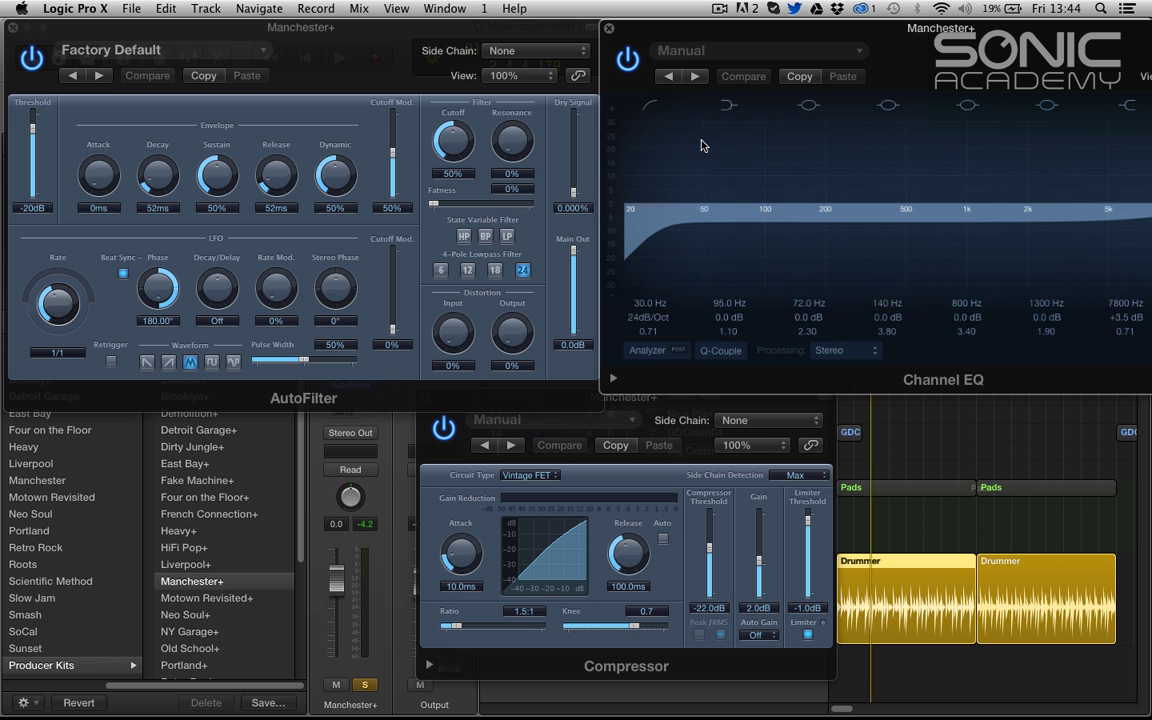
pyautogui.click(610, 30)
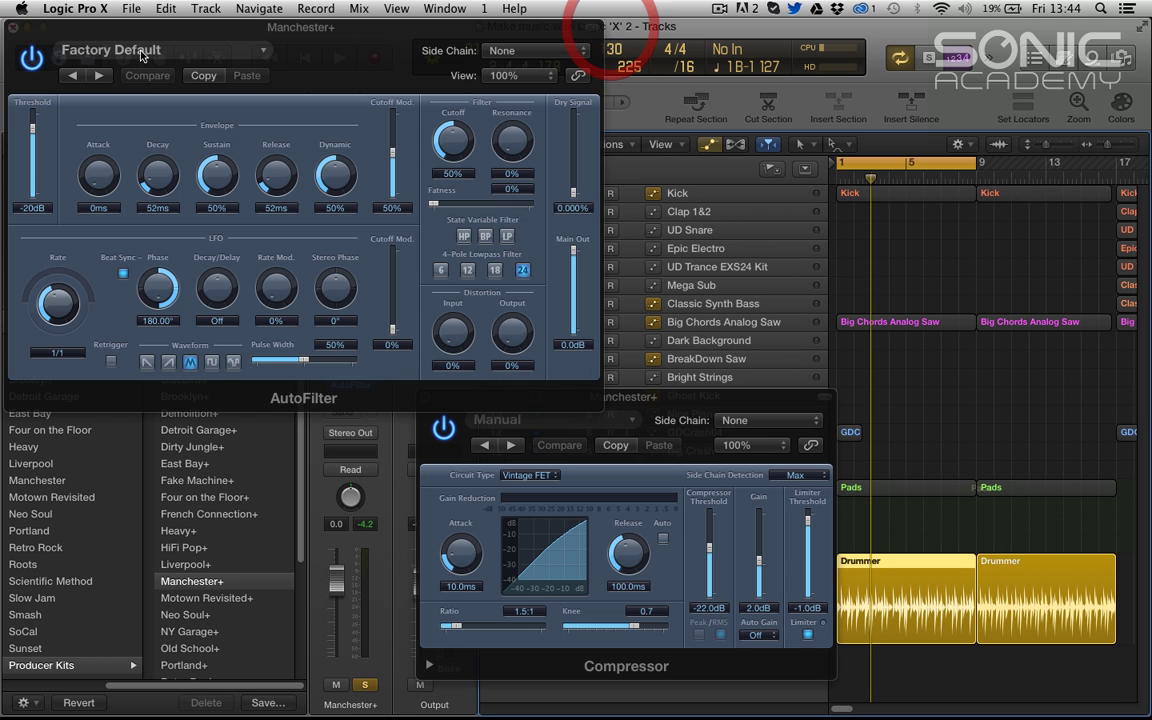
pyautogui.click(12, 28)
pyautogui.click(425, 398)
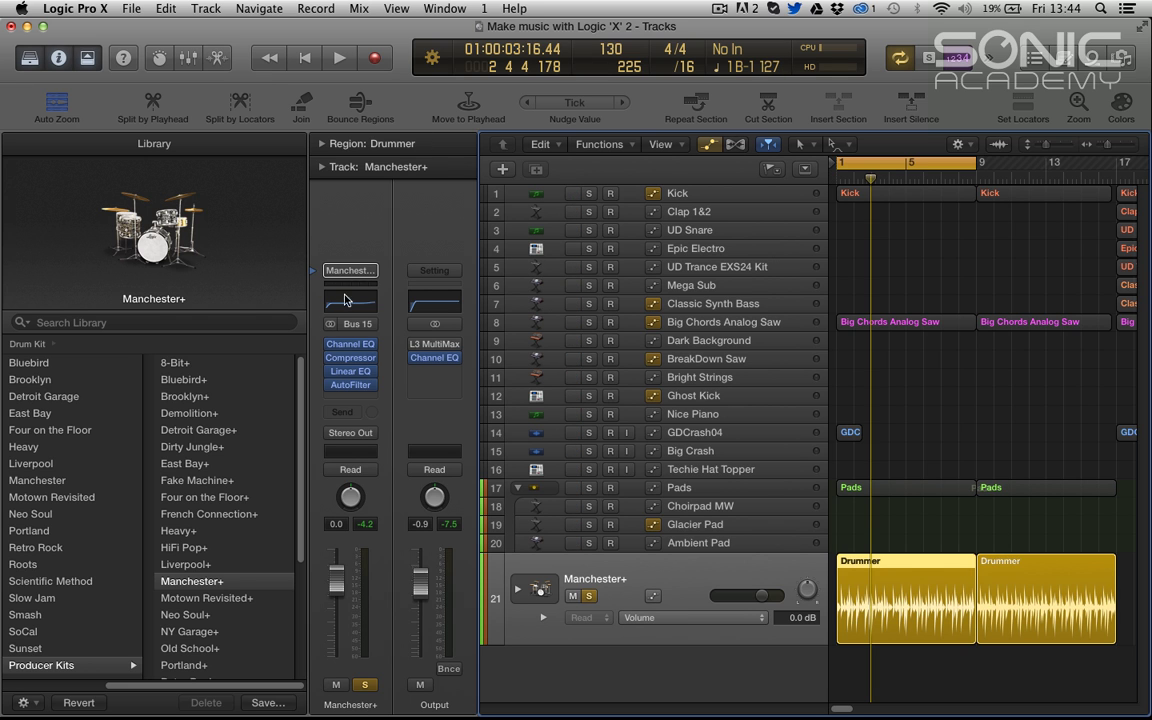
# Show Smart Controls for the Manchester+ drum track on its EQ curve view.
pyautogui.click(156, 57)
pyautogui.click(157, 57)
pyautogui.scroll(-3, 690, 452)
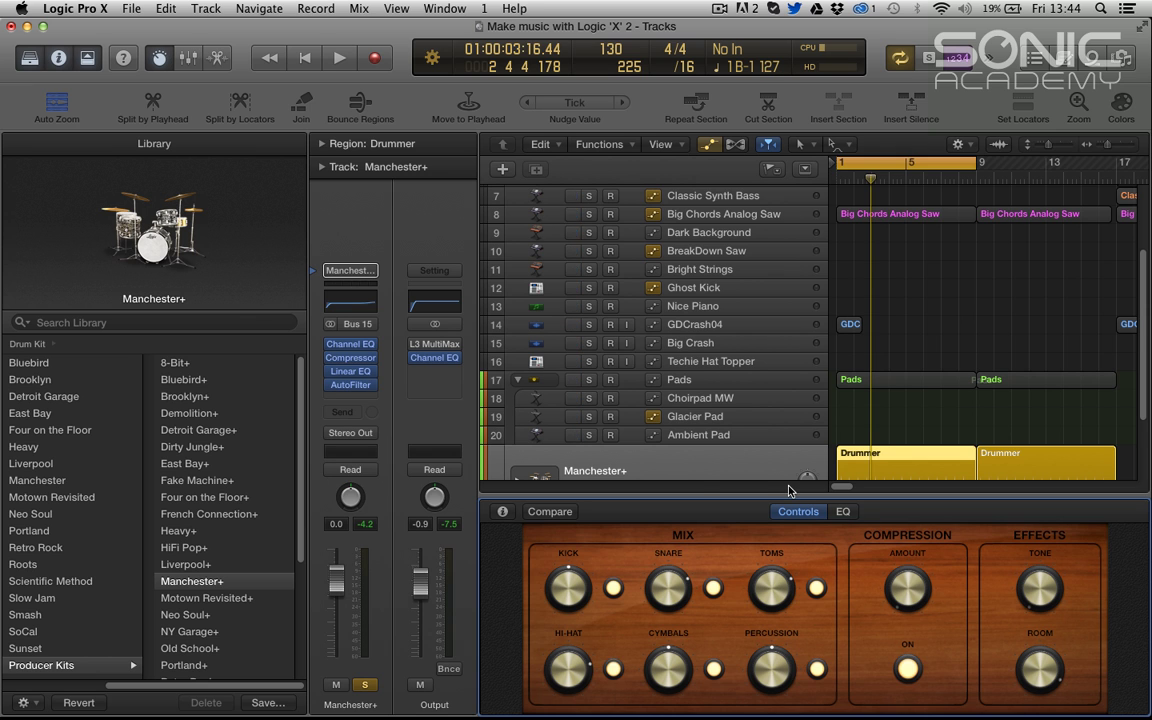
pyautogui.click(843, 512)
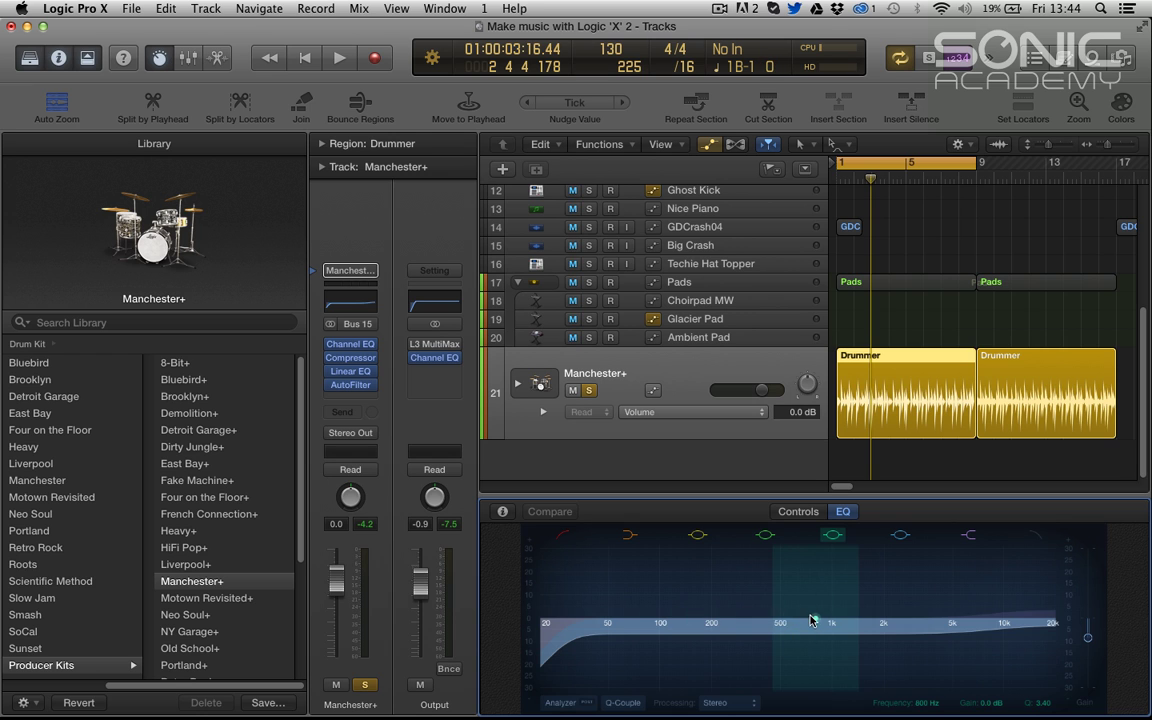
# Try mid-band boosts around 630–680 Hz on the EQ curve, leaving it flattened again.
pyautogui.moveTo(817, 618); pyautogui.dragTo(796, 610)
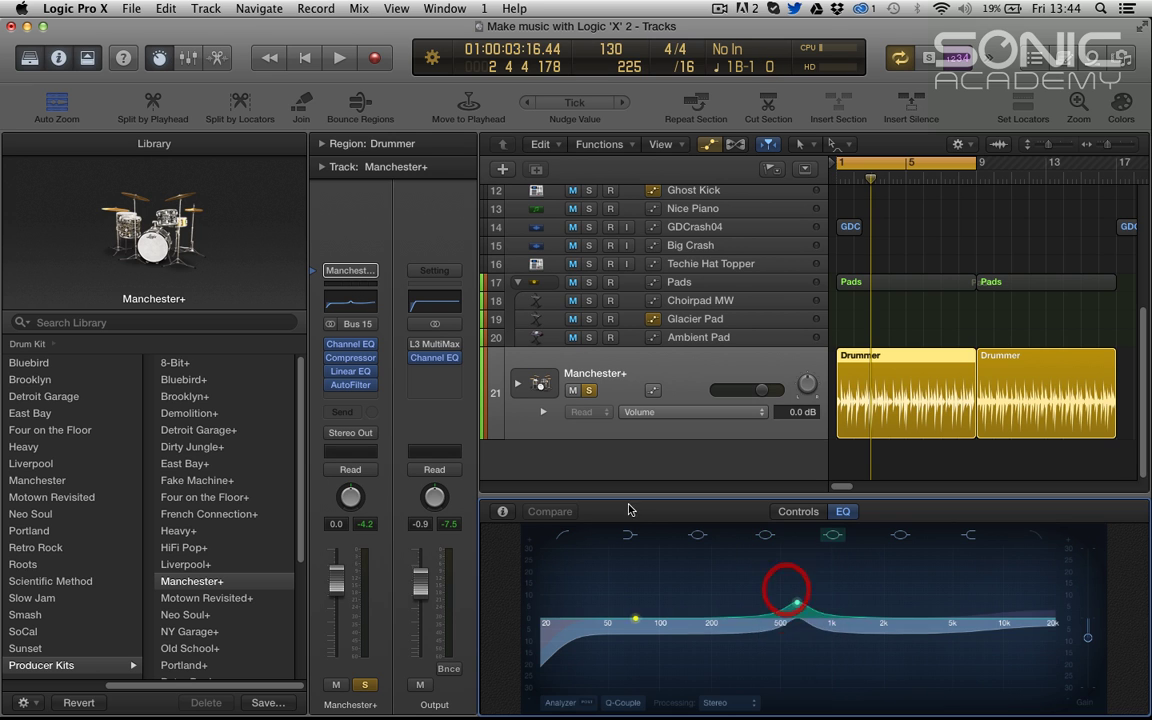
pyautogui.click(352, 305)
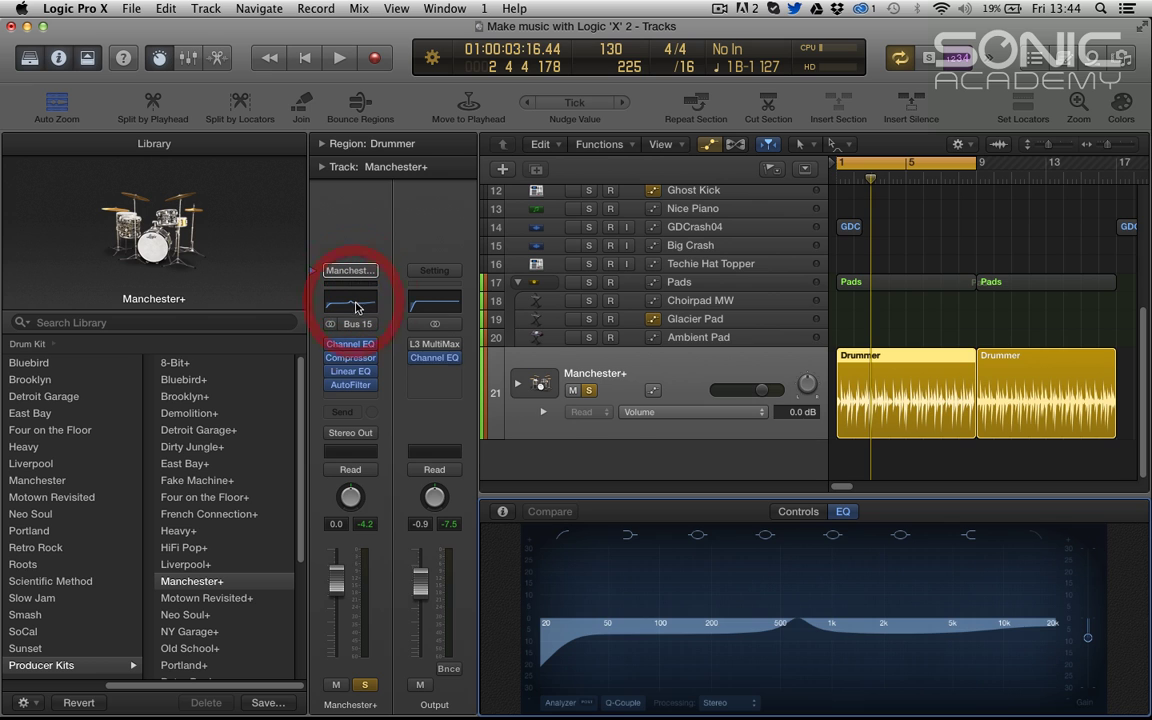
pyautogui.moveTo(797, 618)
pyautogui.mouseDown()
pyautogui.moveTo(733, 553)
pyautogui.moveTo(795, 594)
pyautogui.mouseUp()
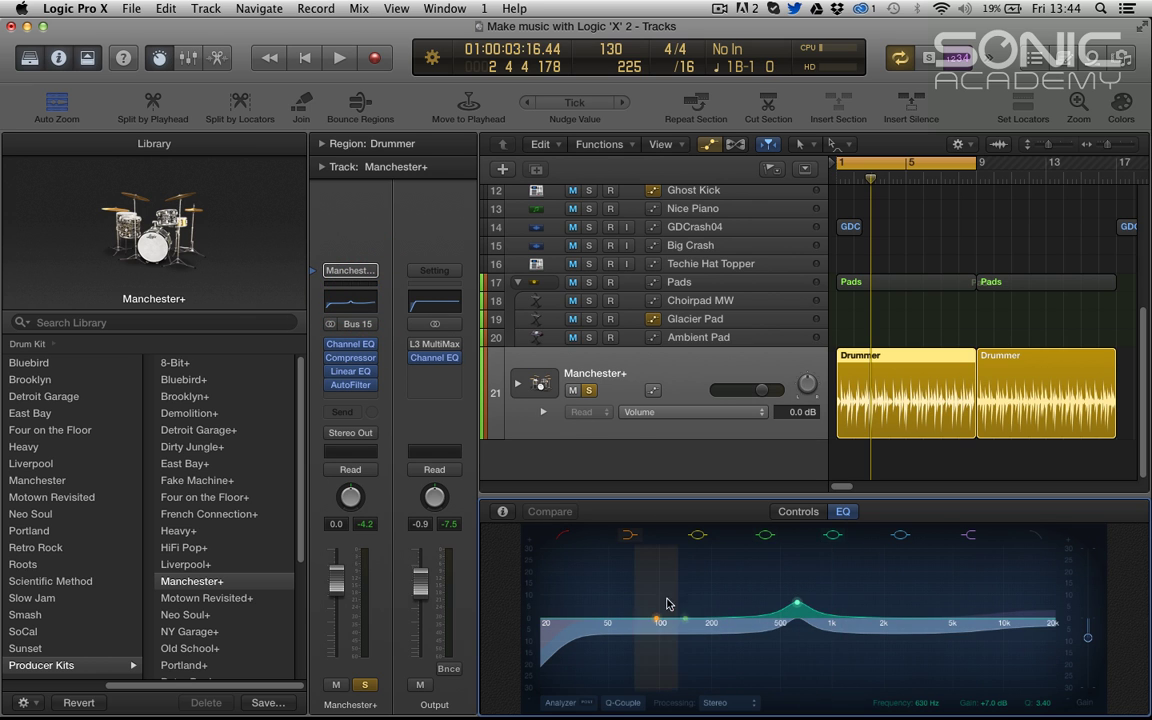
pyautogui.moveTo(797, 604); pyautogui.dragTo(815, 638)
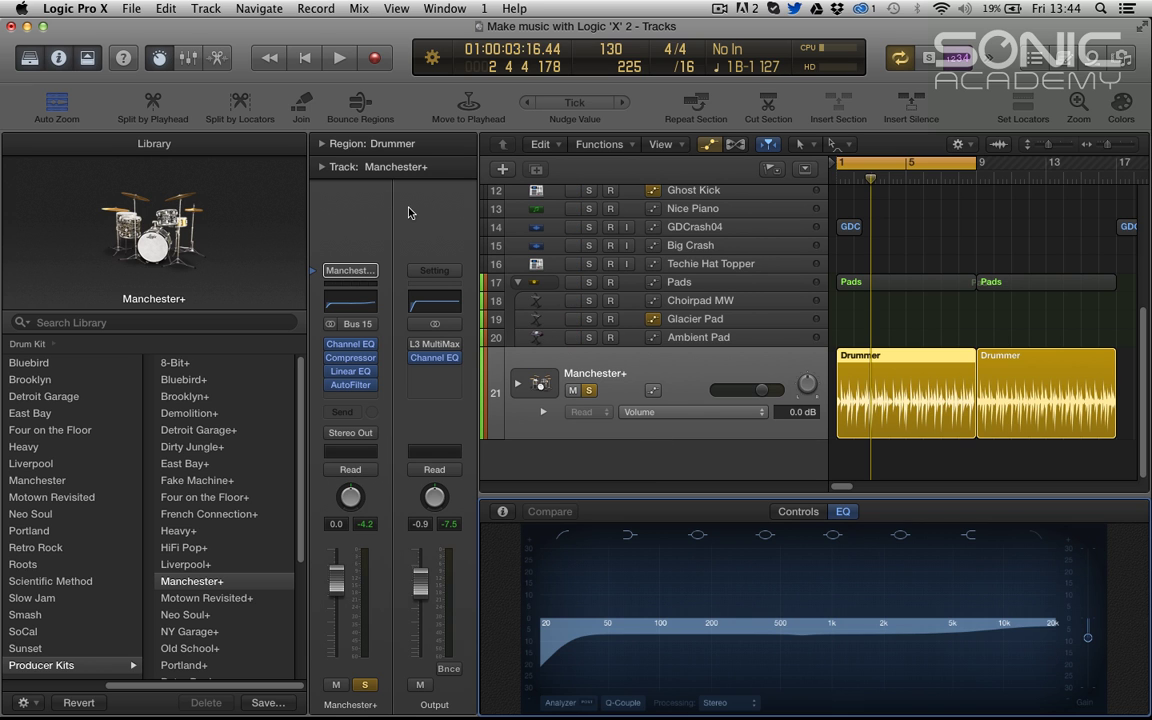
# Select the Pads track, hide Smart Controls, and open the first Big Chords Analog Saw region.
pyautogui.click(746, 284)
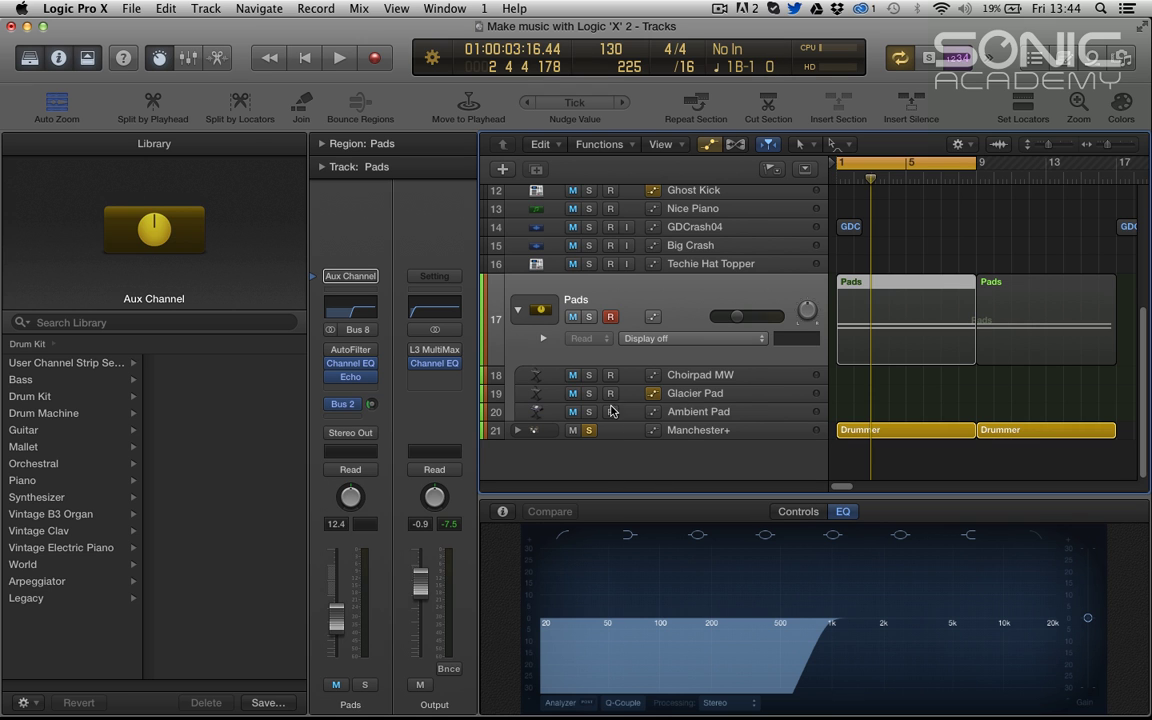
pyautogui.click(157, 57)
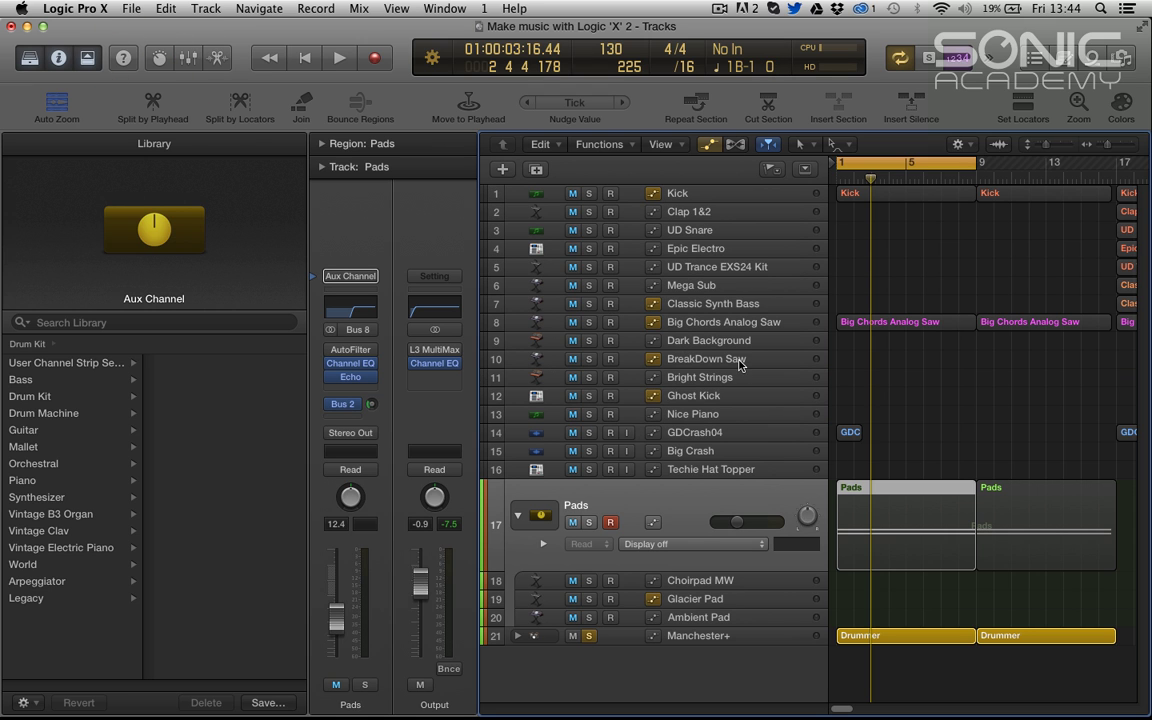
pyautogui.doubleClick(866, 322)
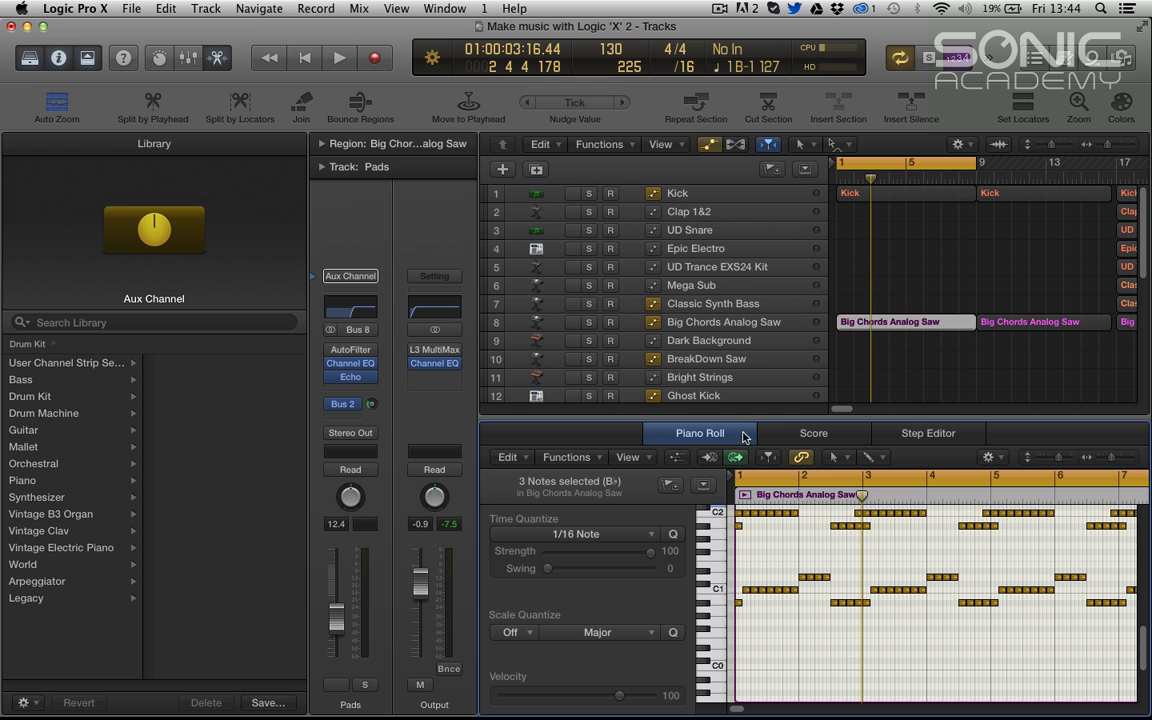
# Hide the Library and Inspector and enlarge the Piano Roll to show more notes.
pyautogui.click(31, 58)
pyautogui.click(57, 60)
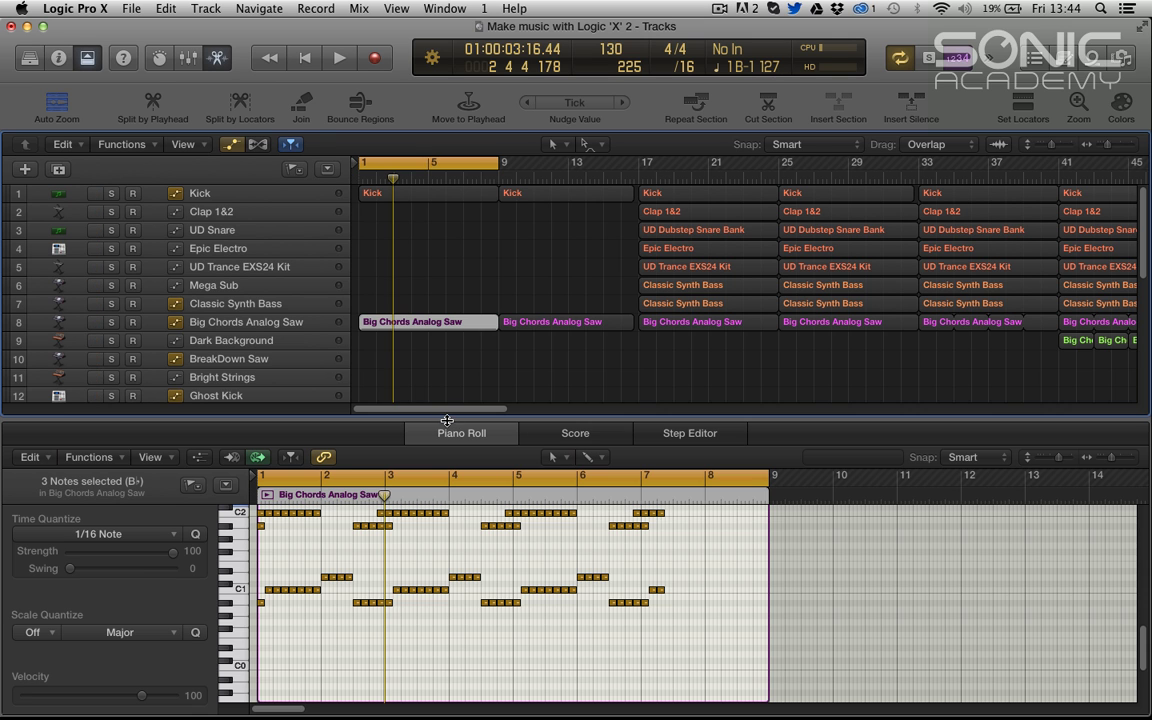
pyautogui.moveTo(447, 427); pyautogui.dragTo(450, 342)
pyautogui.scroll(5, 470, 460)
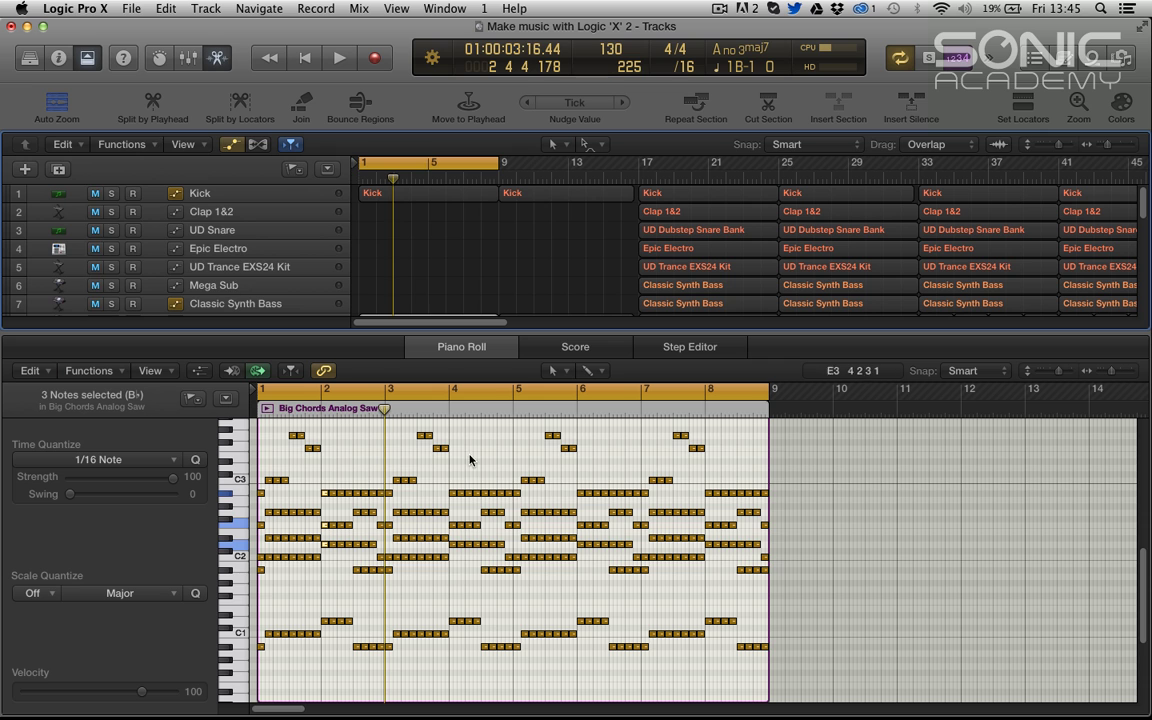
pyautogui.click(75, 8)
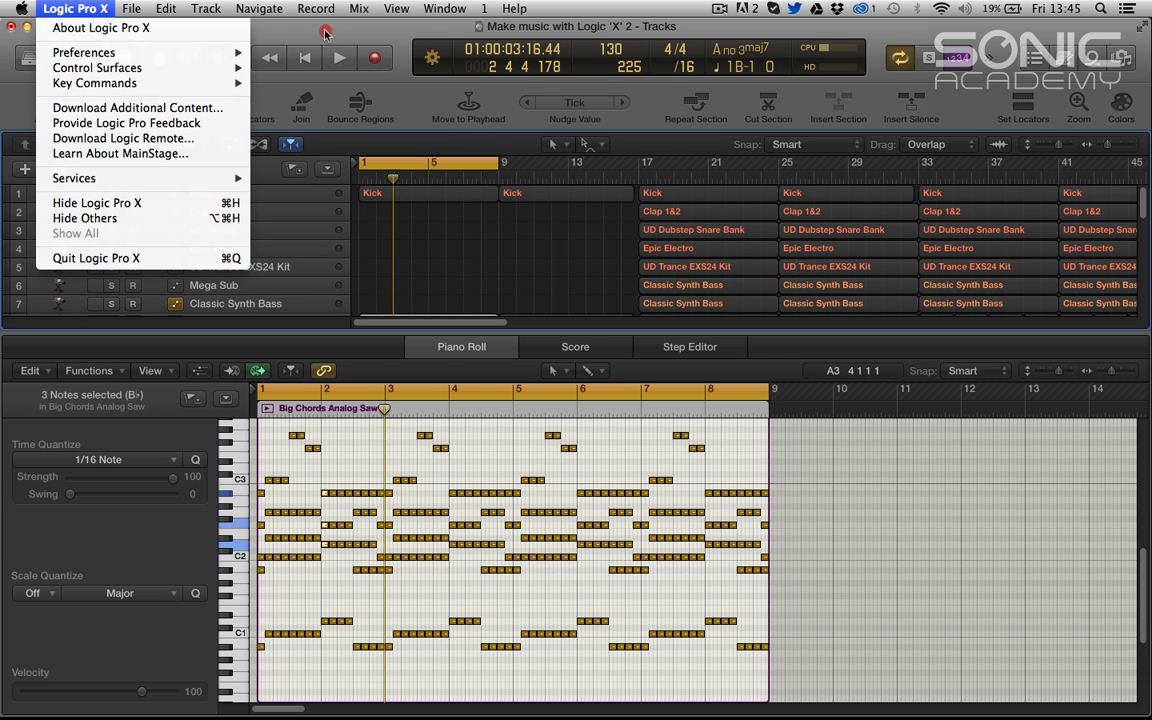
# Browse the MIDI and General preference panes, ending on Display > Editors' Piano Roll Bright background option.
pyautogui.moveTo(215, 52)
pyautogui.click(355, 85)
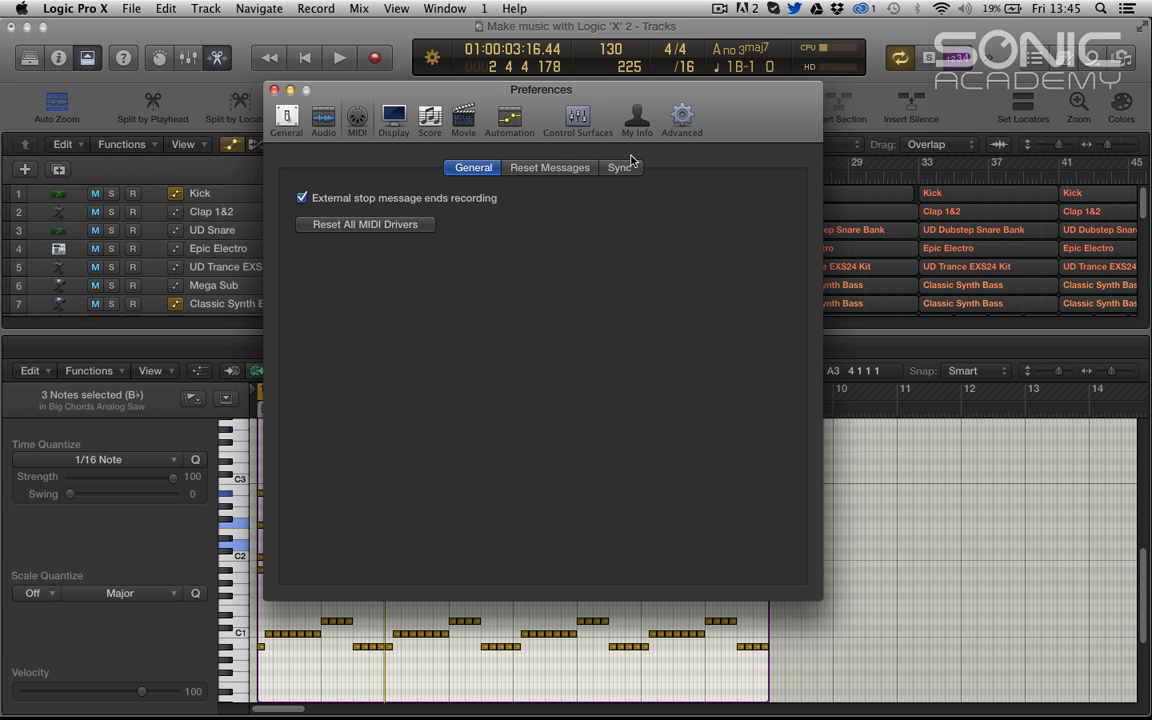
pyautogui.click(546, 168)
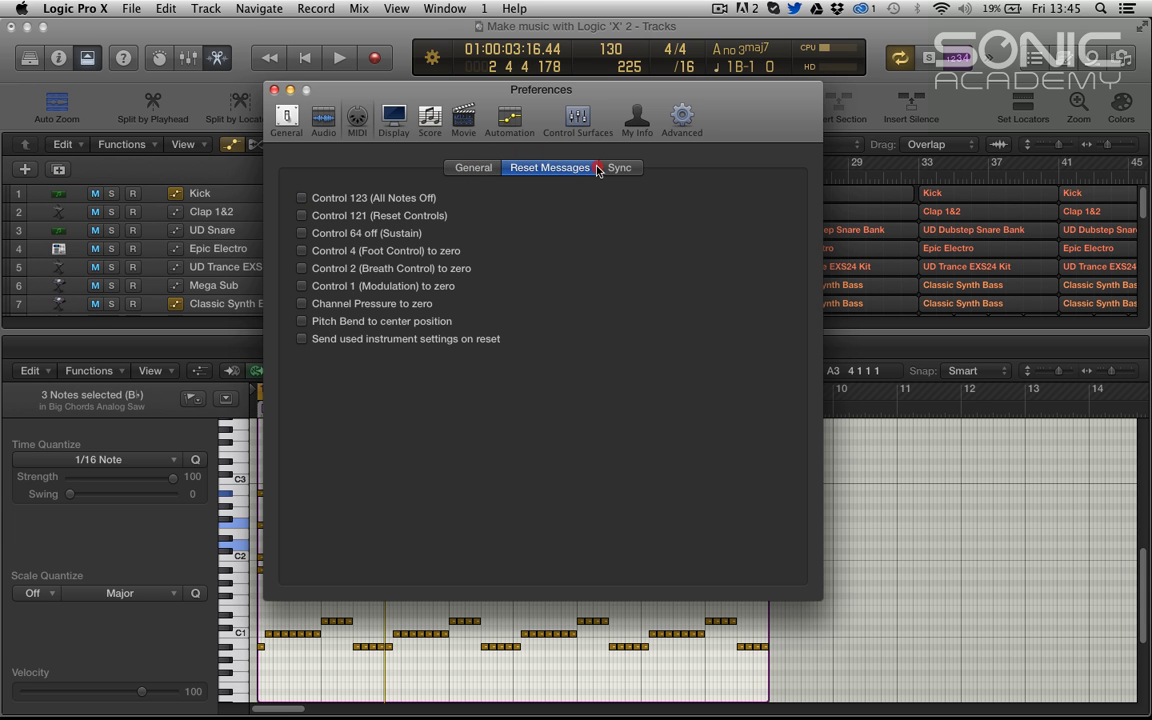
pyautogui.click(286, 118)
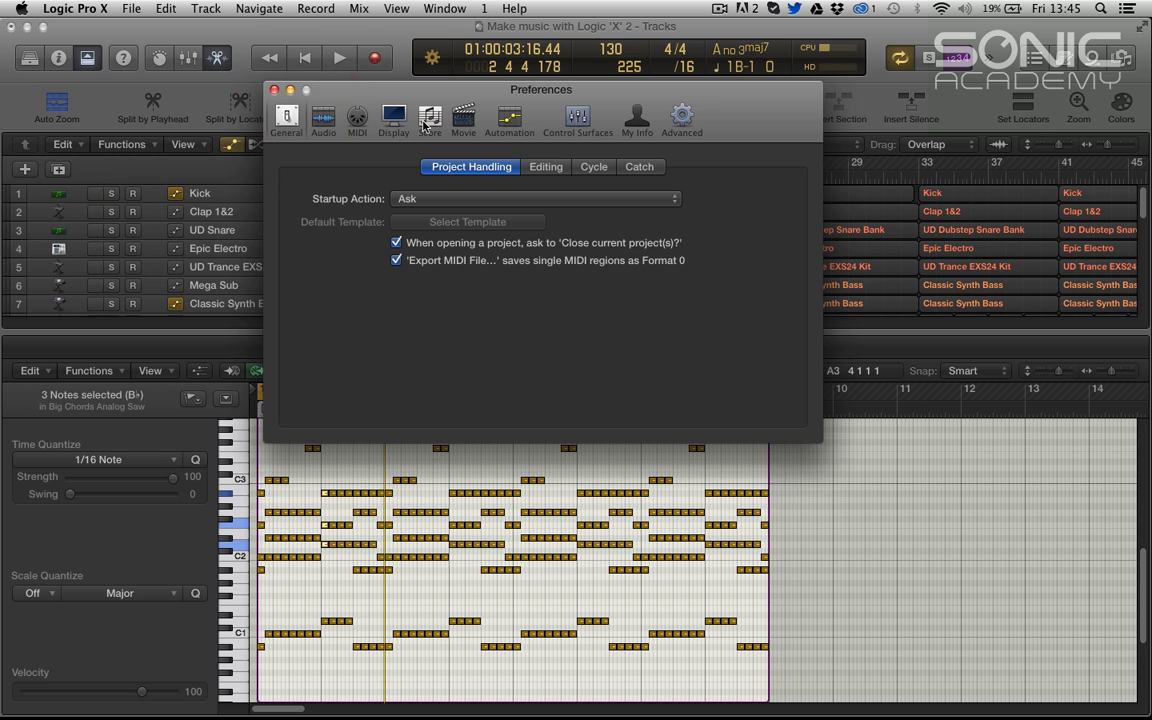
pyautogui.click(536, 168)
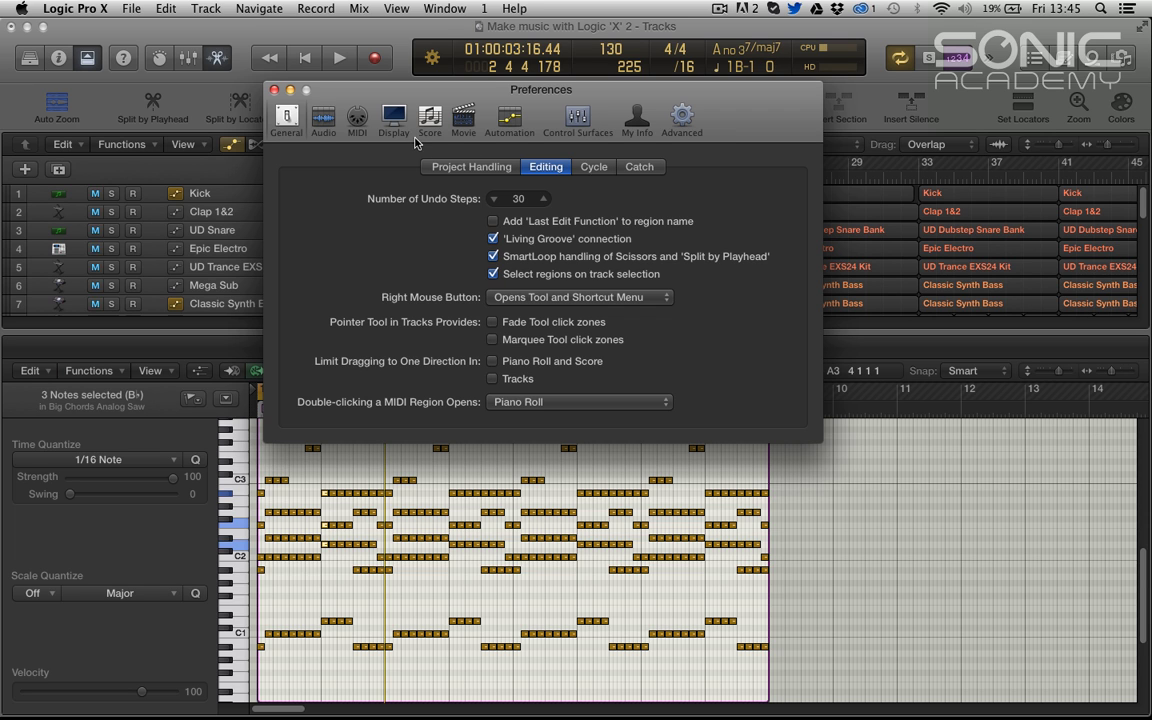
pyautogui.click(357, 120)
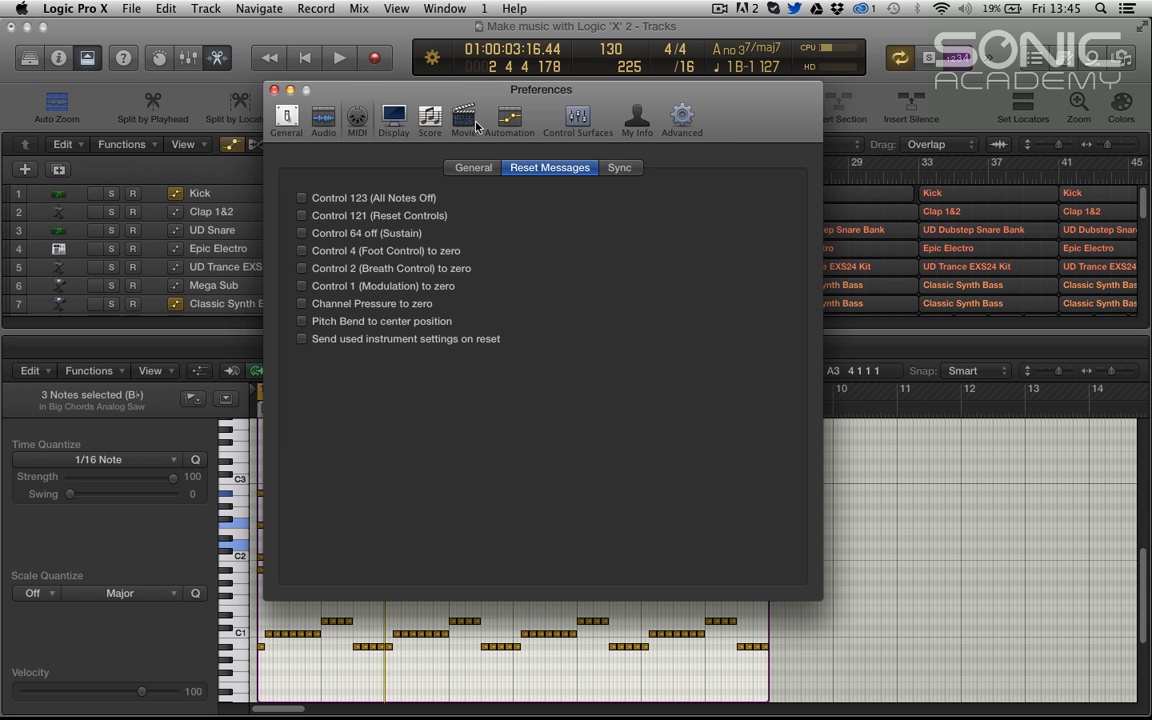
pyautogui.click(483, 169)
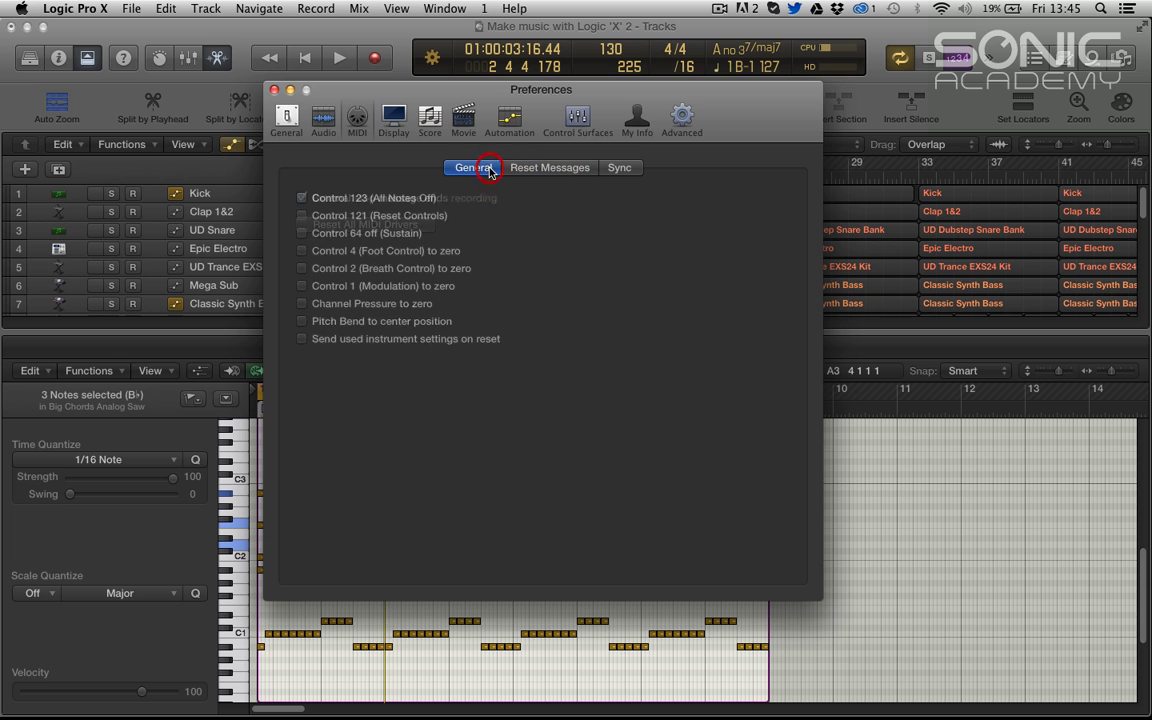
pyautogui.click(620, 168)
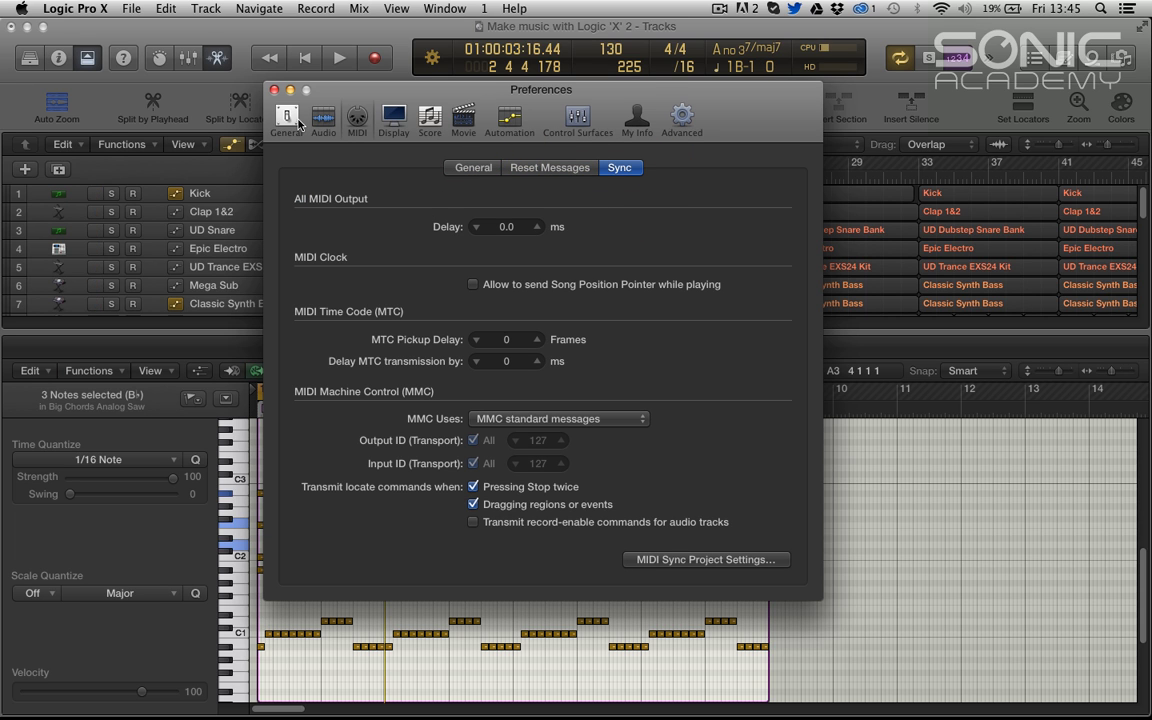
pyautogui.click(393, 118)
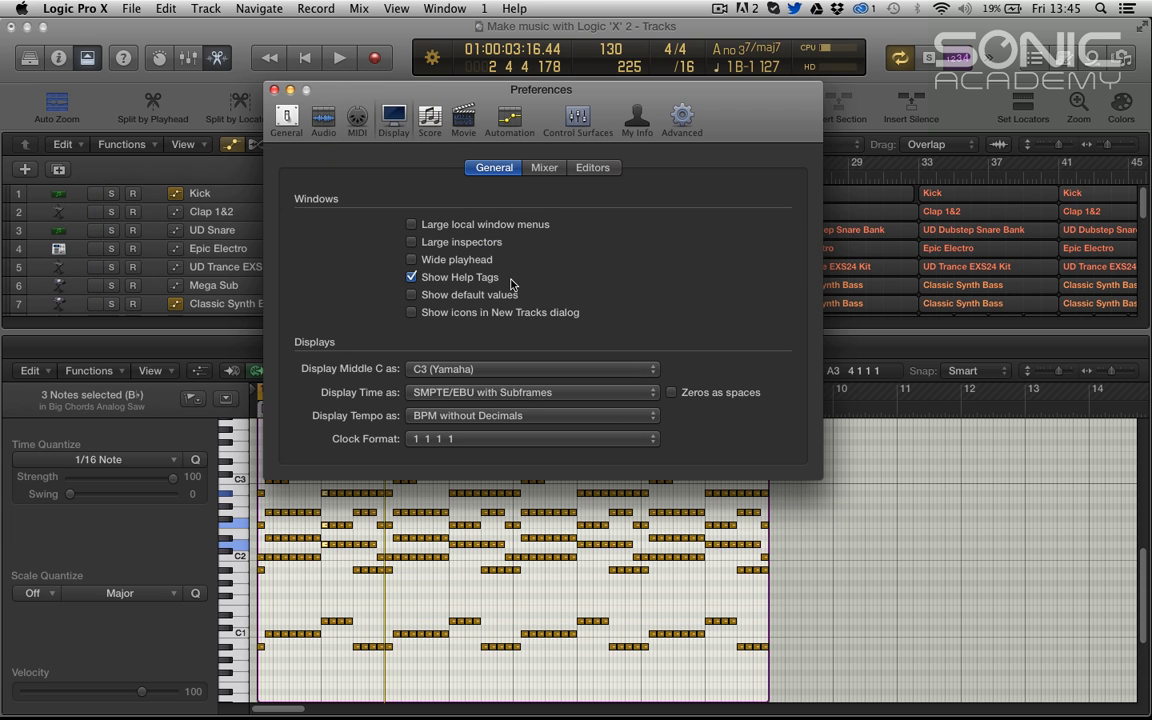
pyautogui.click(592, 168)
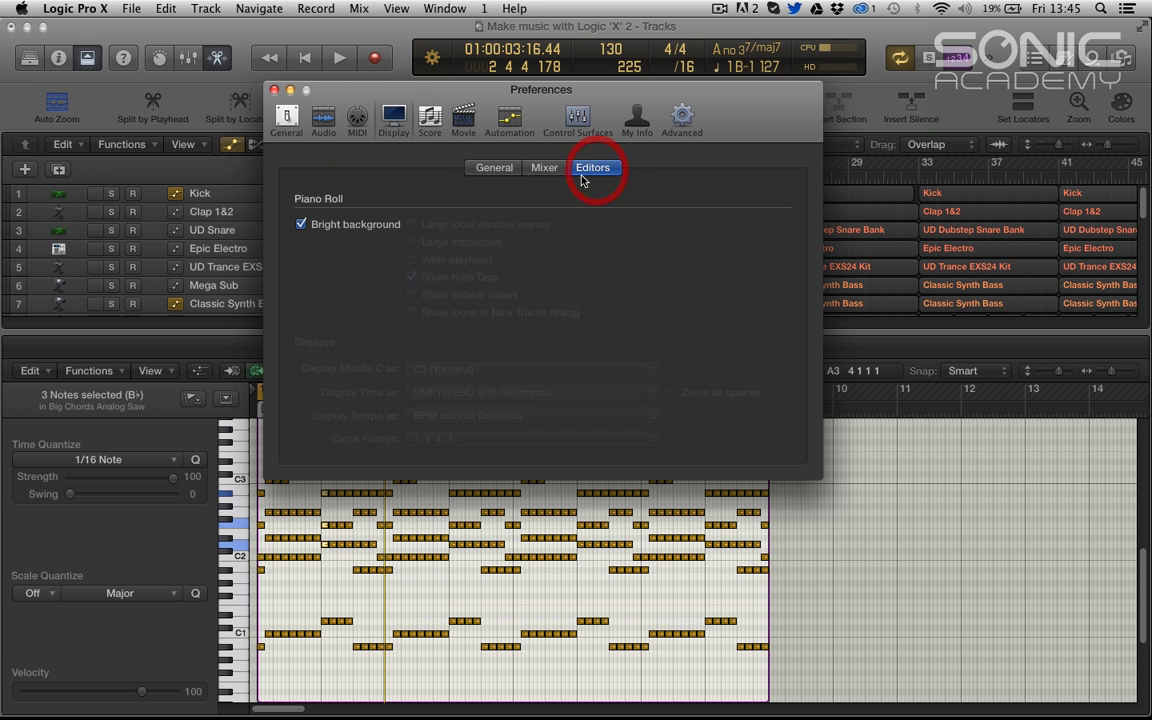
# Move Preferences aside and toggle the Piano Roll Bright background on and off to compare.
pyautogui.click(301, 226)
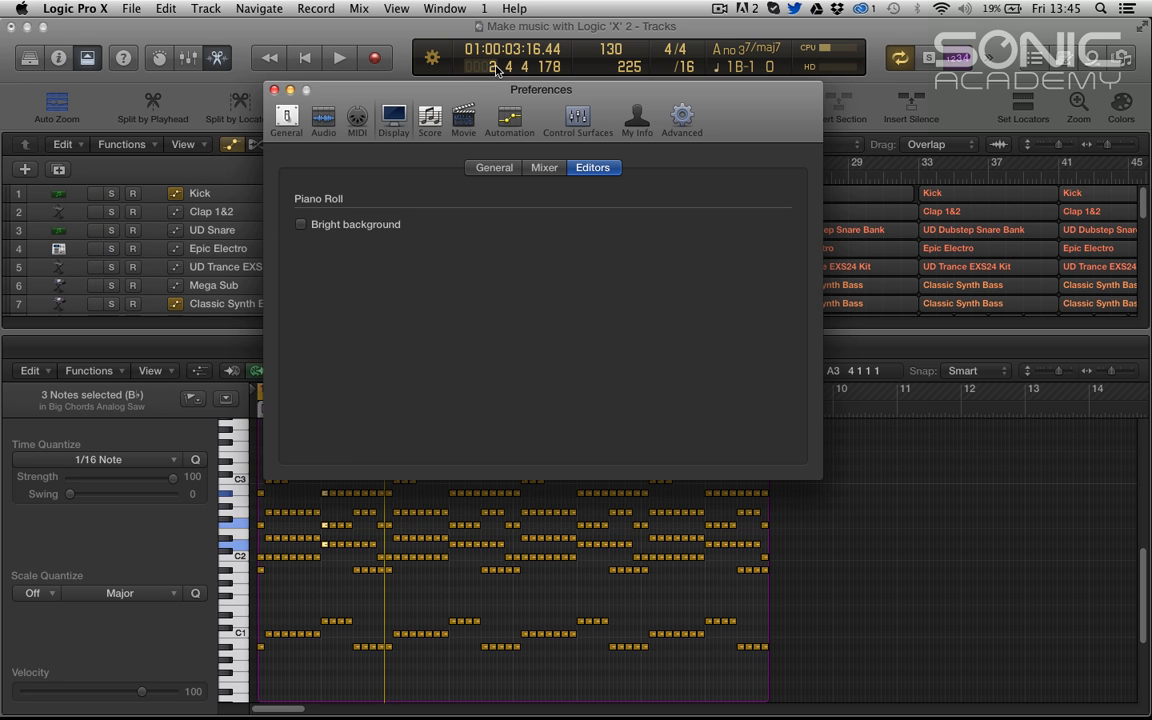
pyautogui.moveTo(421, 213); pyautogui.dragTo(752, 150)
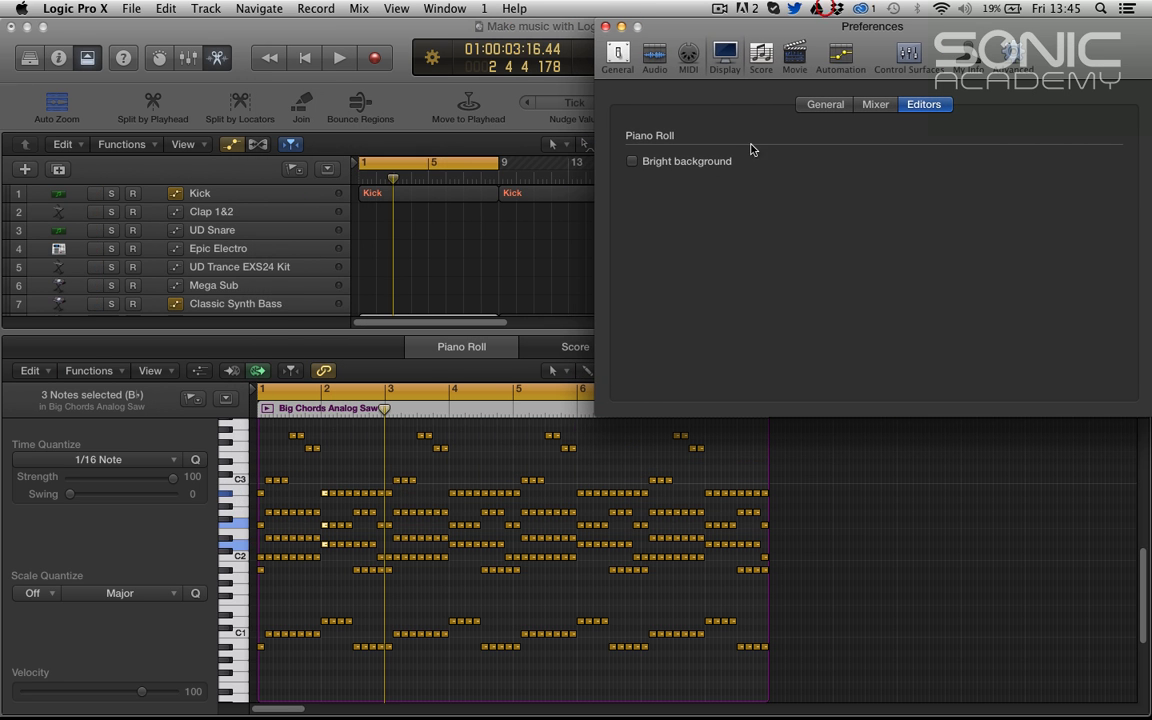
pyautogui.click(631, 161)
pyautogui.click(631, 162)
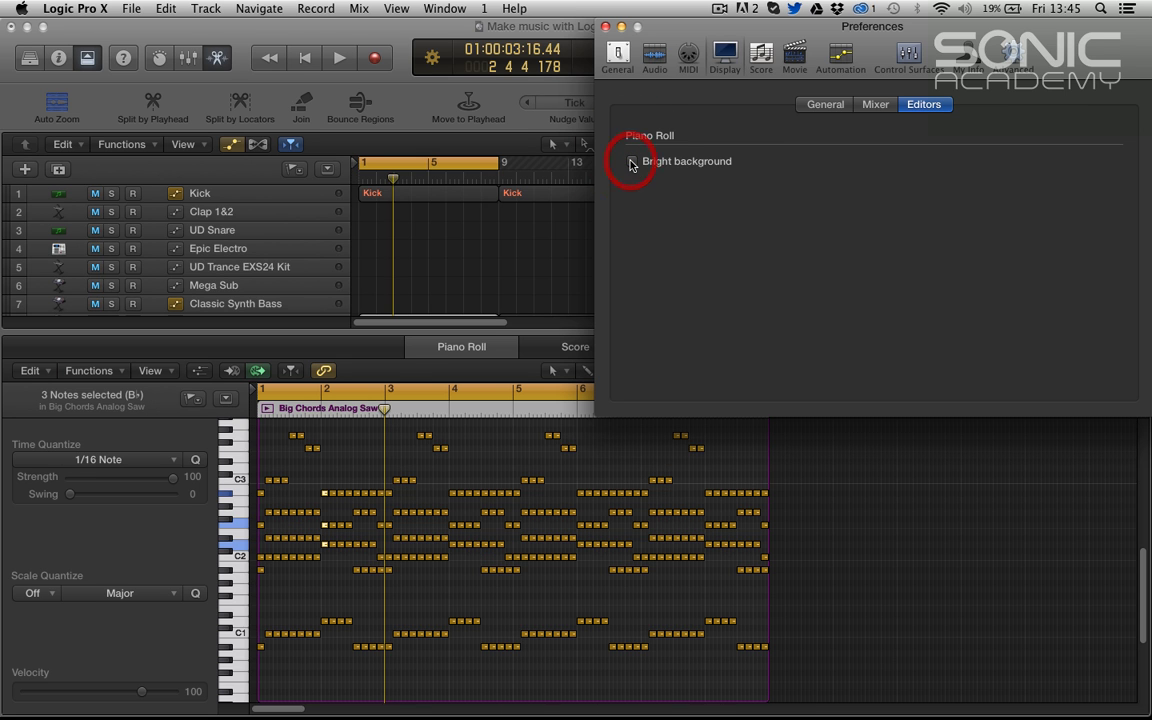
pyautogui.click(631, 162)
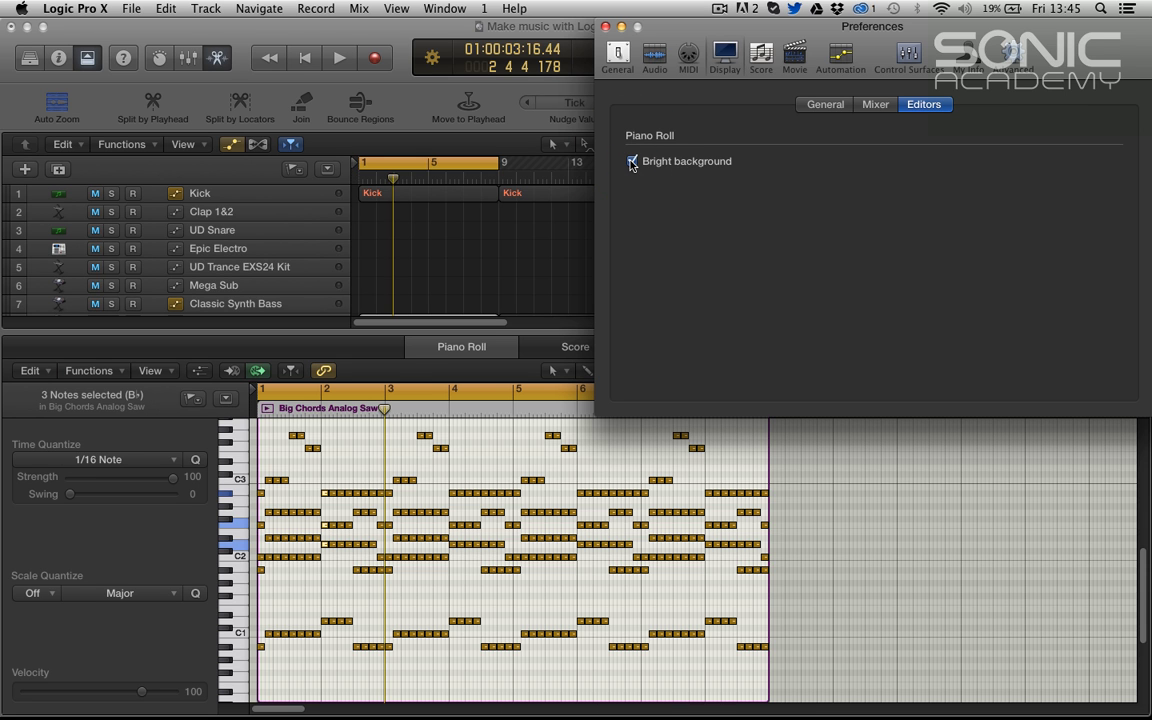
pyautogui.click(632, 162)
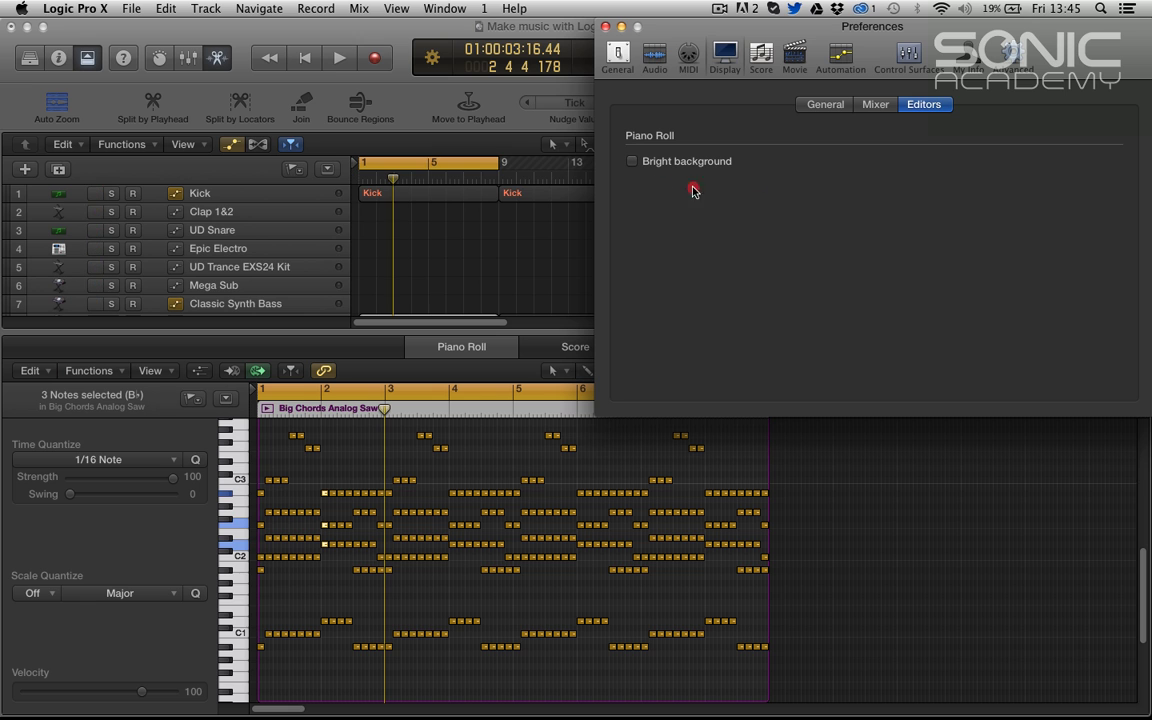
pyautogui.click(745, 180)
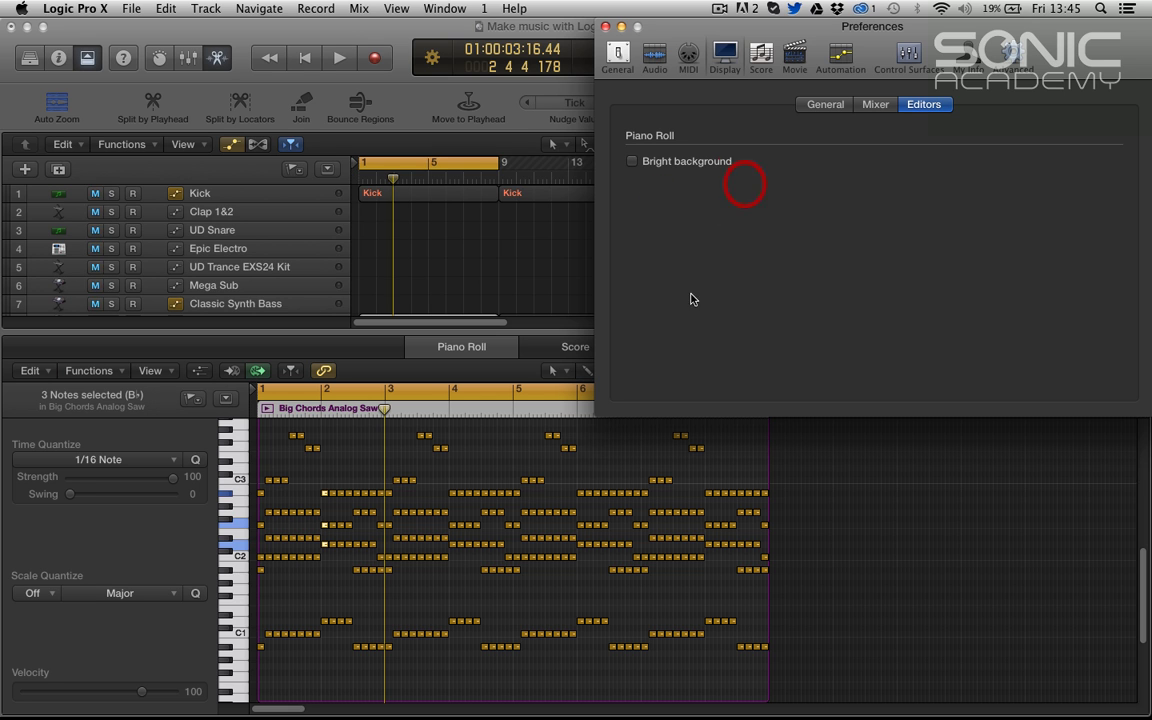
pyautogui.click(632, 161)
pyautogui.click(632, 161)
# Zoom in on the Piano Roll notes, re-enable Bright background, and bring the project window forward.
pyautogui.click(476, 374)
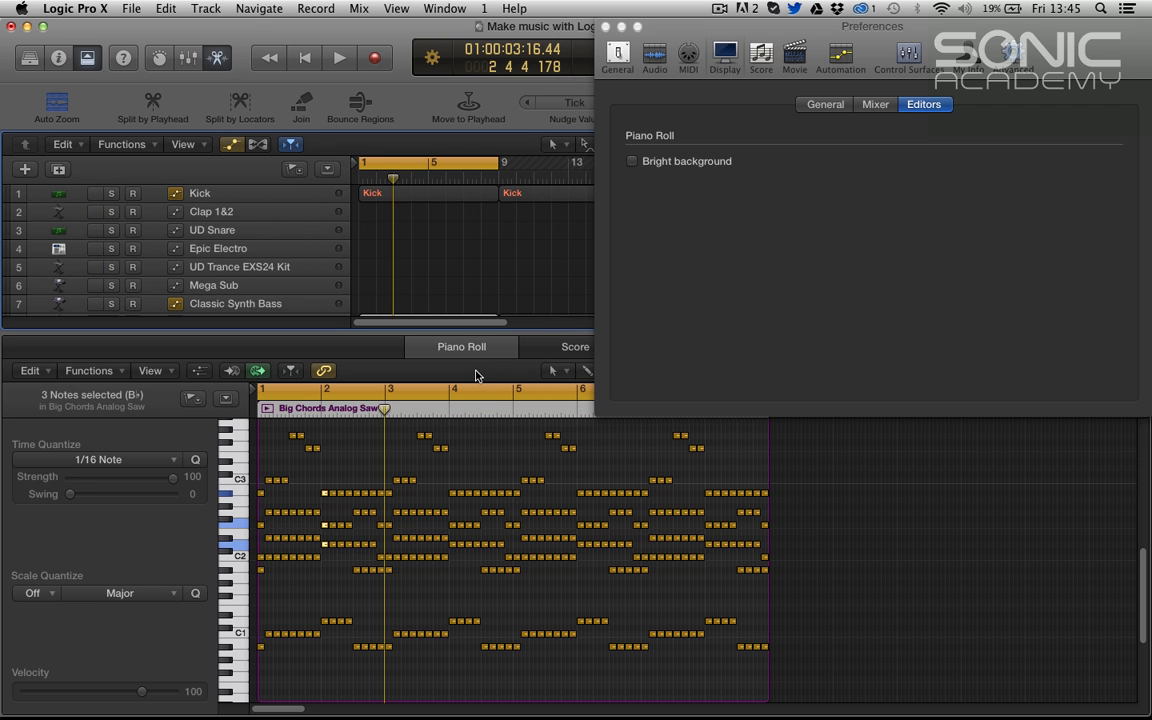
pyautogui.press('super+Right')
pyautogui.click(476, 374)
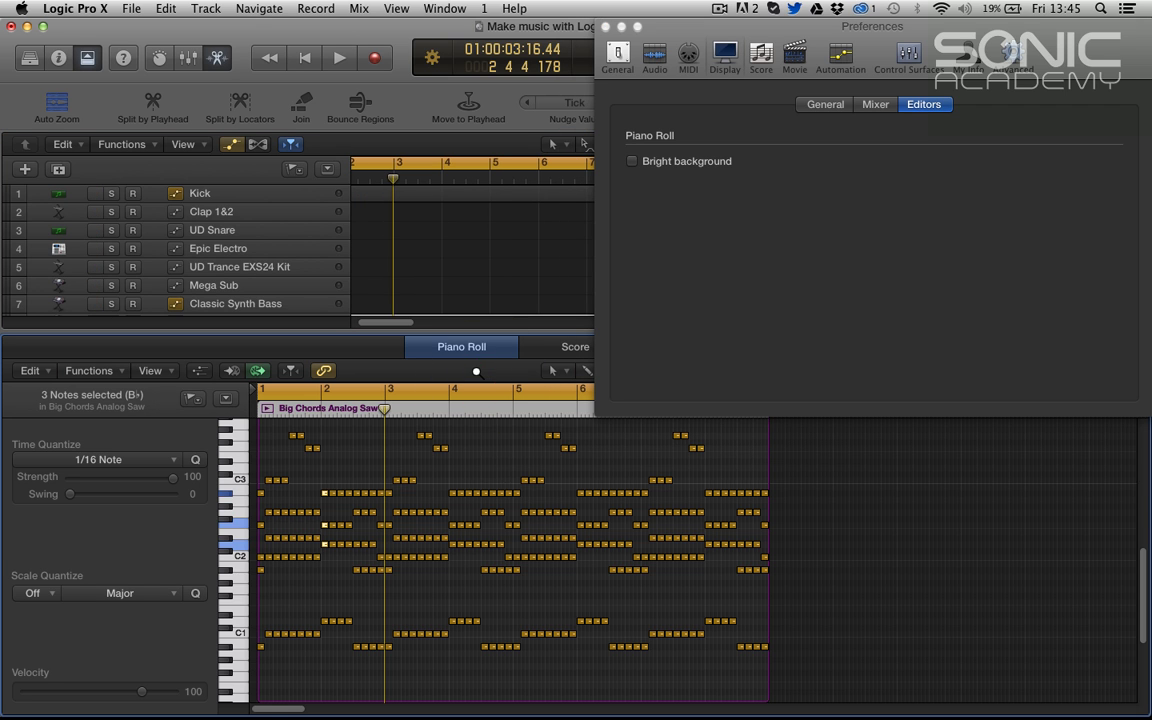
pyautogui.press('super+Right')
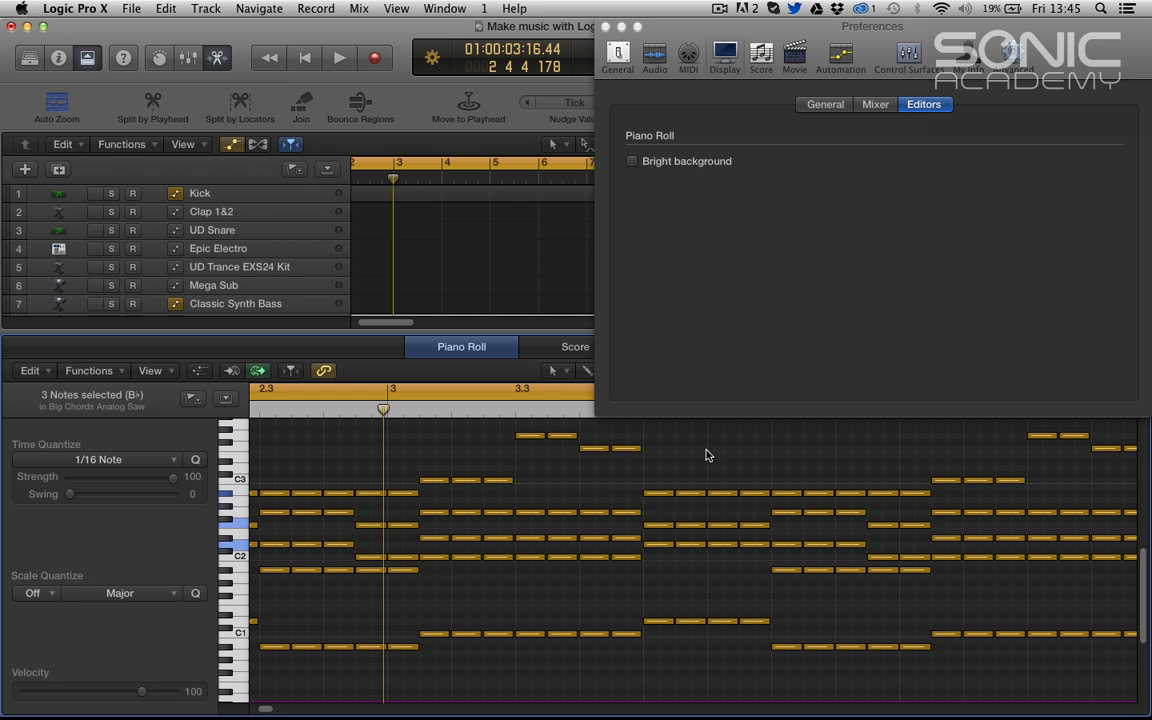
pyautogui.moveTo(260, 711); pyautogui.dragTo(248, 710)
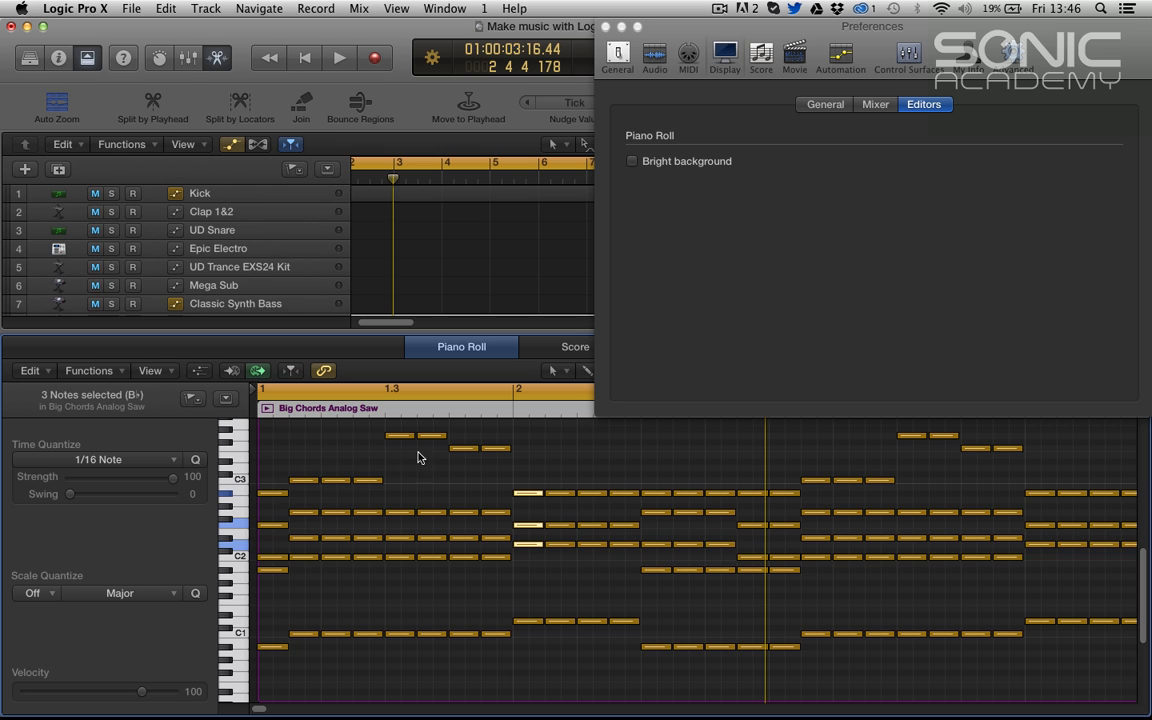
pyautogui.click(632, 161)
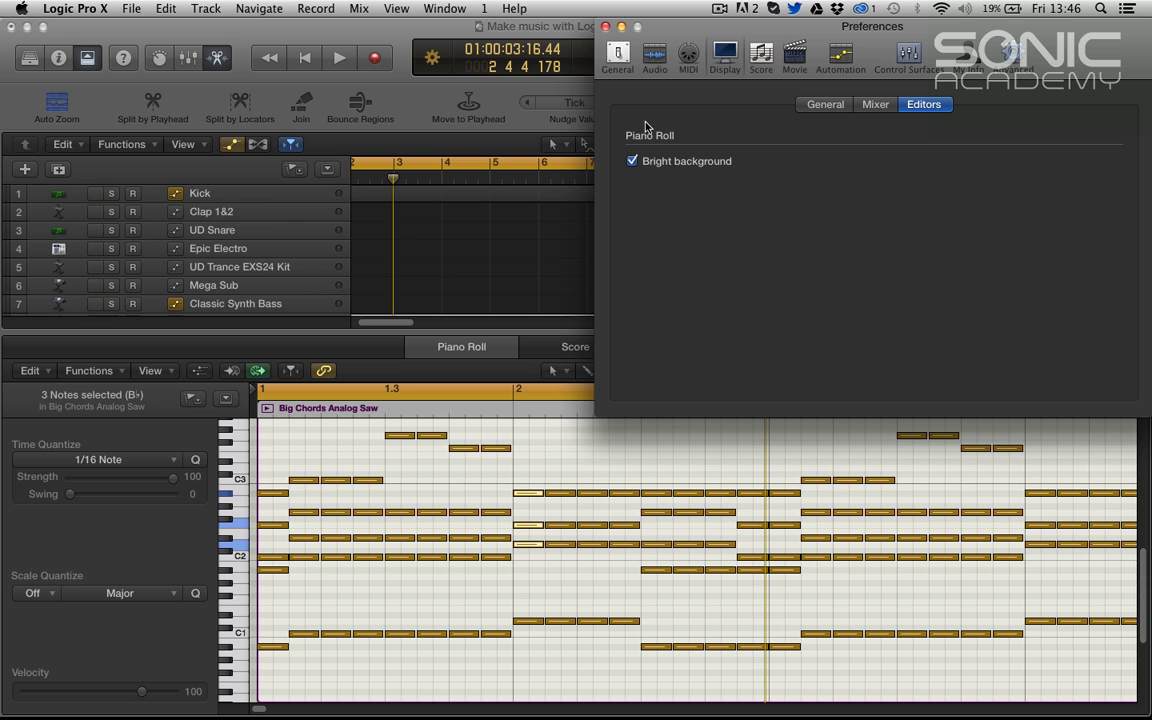
pyautogui.click(542, 19)
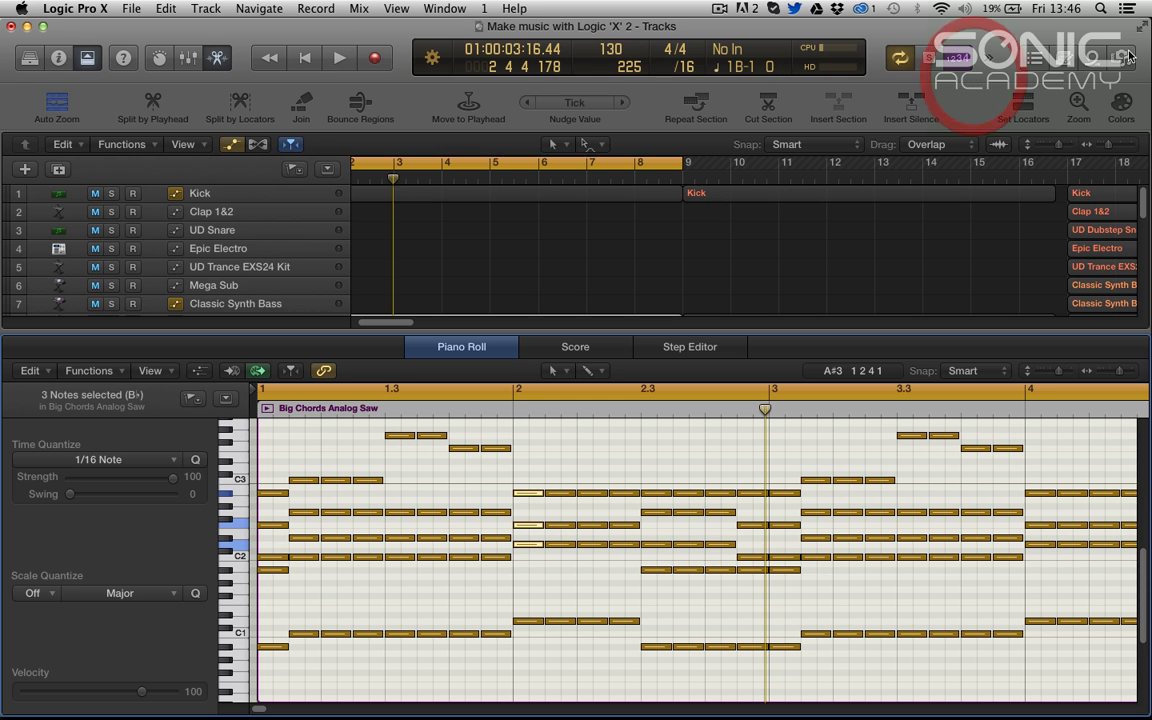
# Set the counter to show beats and project, close the Piano Roll, and return to the start.
pyautogui.click(435, 67)
pyautogui.click(416, 15)
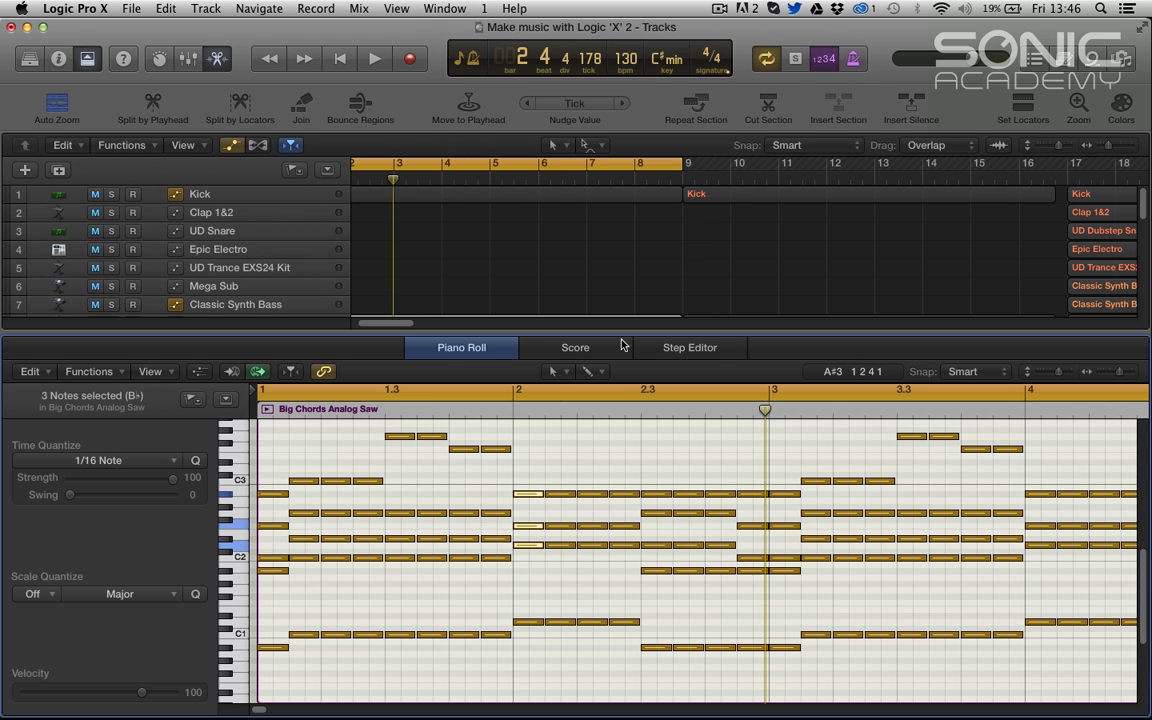
pyautogui.click(488, 357)
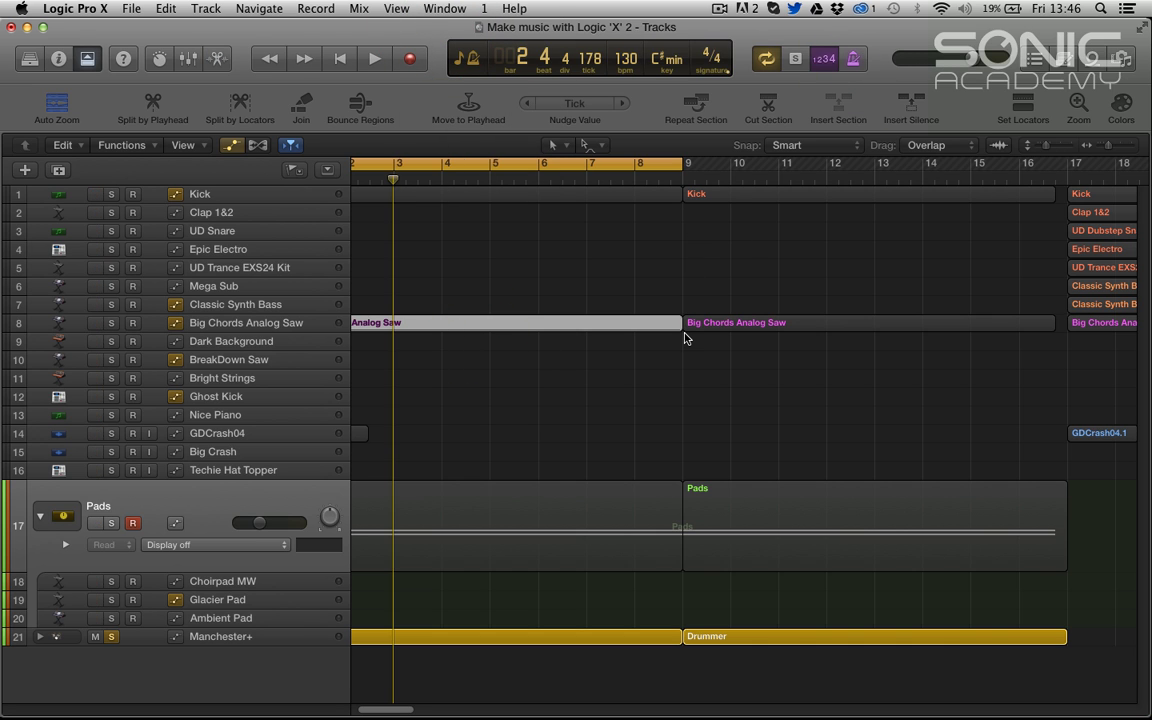
pyautogui.press('Return')
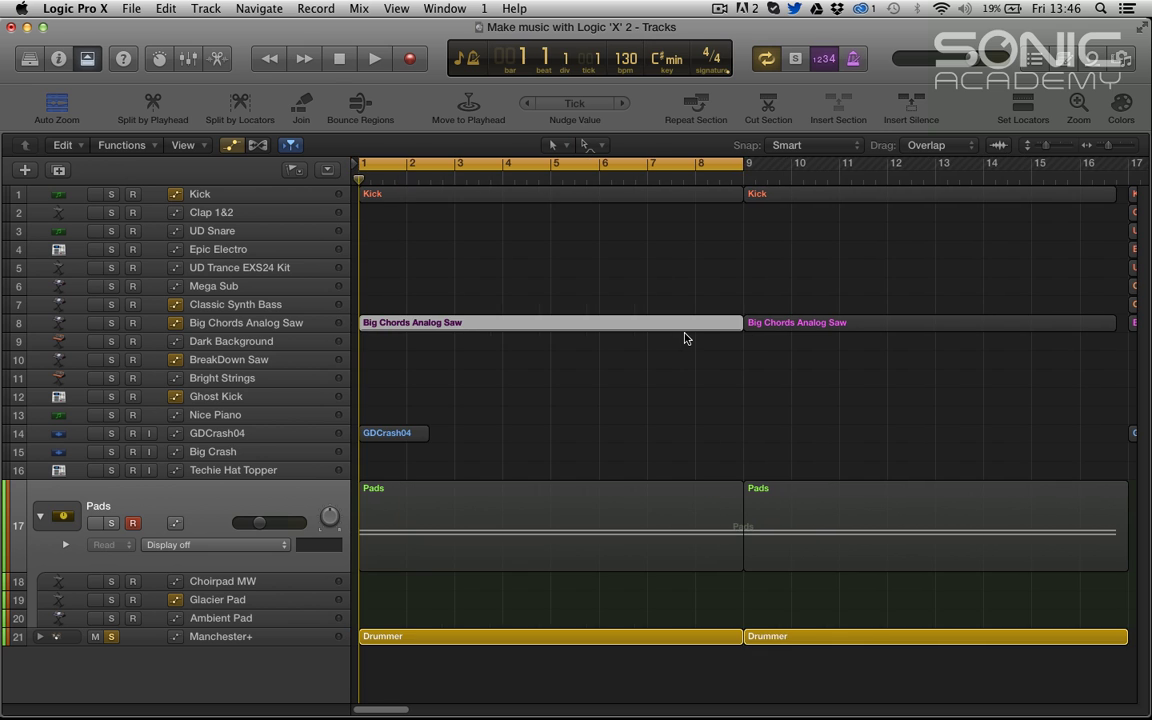
# Try the metronome options and click on and off during brief playback from the song start.
pyautogui.rightClick(855, 64)
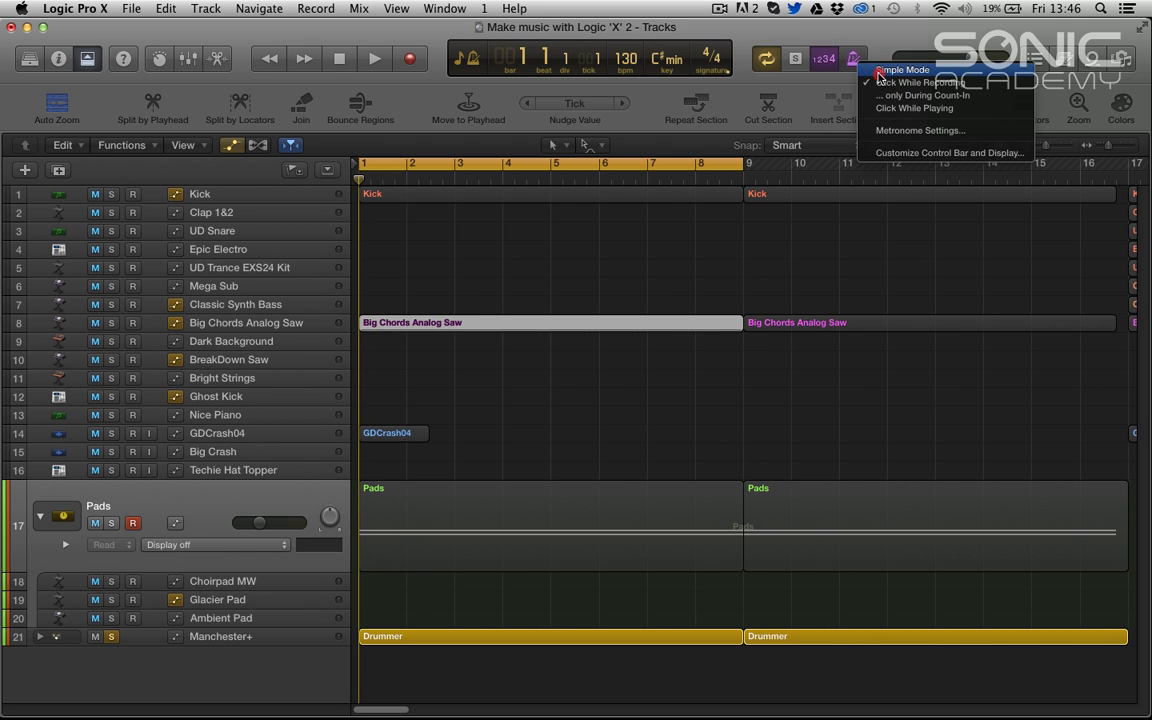
pyautogui.click(860, 72)
pyautogui.press('space')
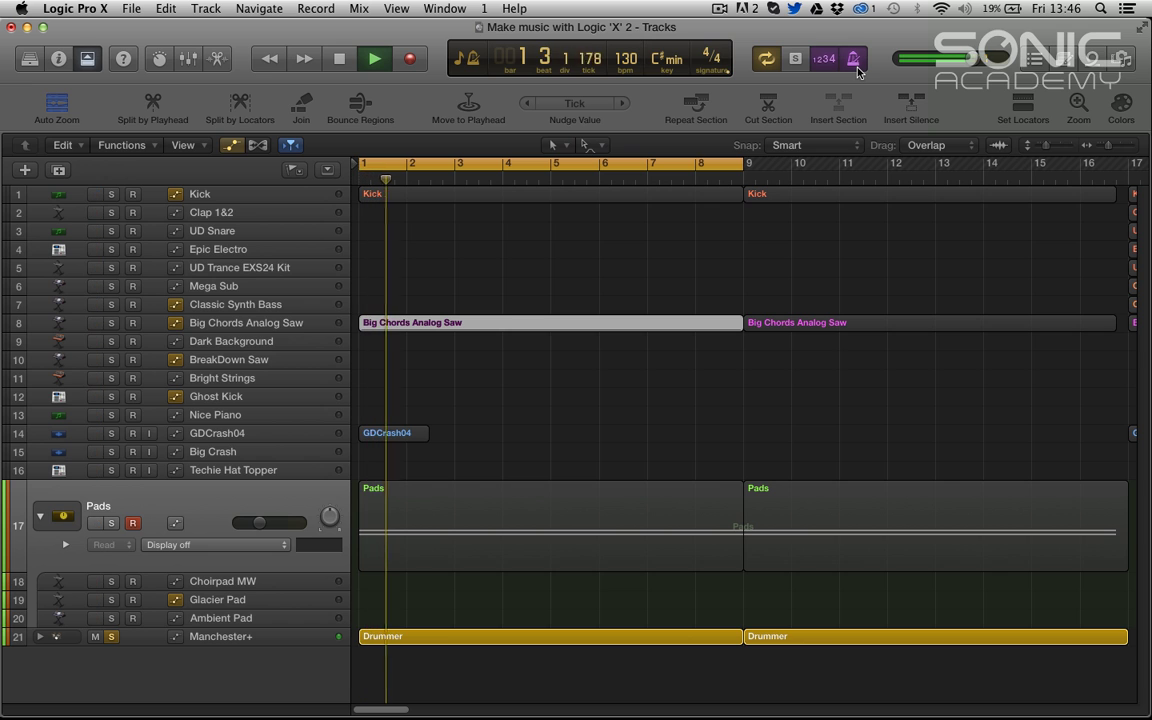
pyautogui.press('space')
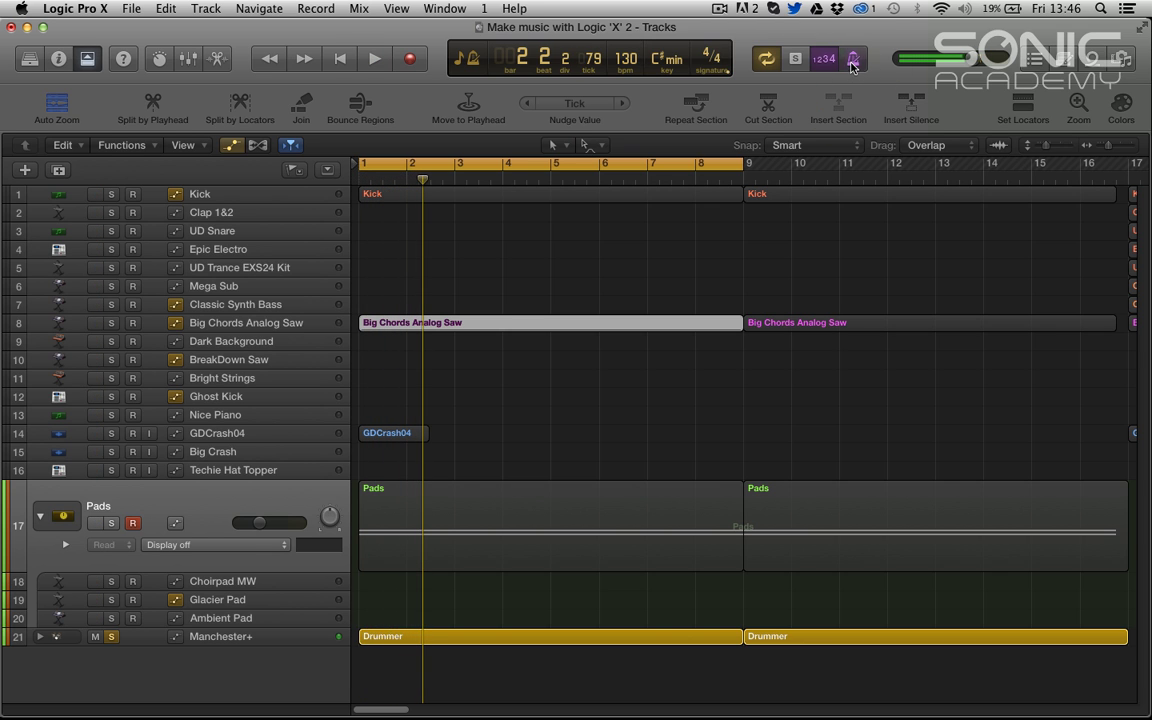
pyautogui.rightClick(853, 63)
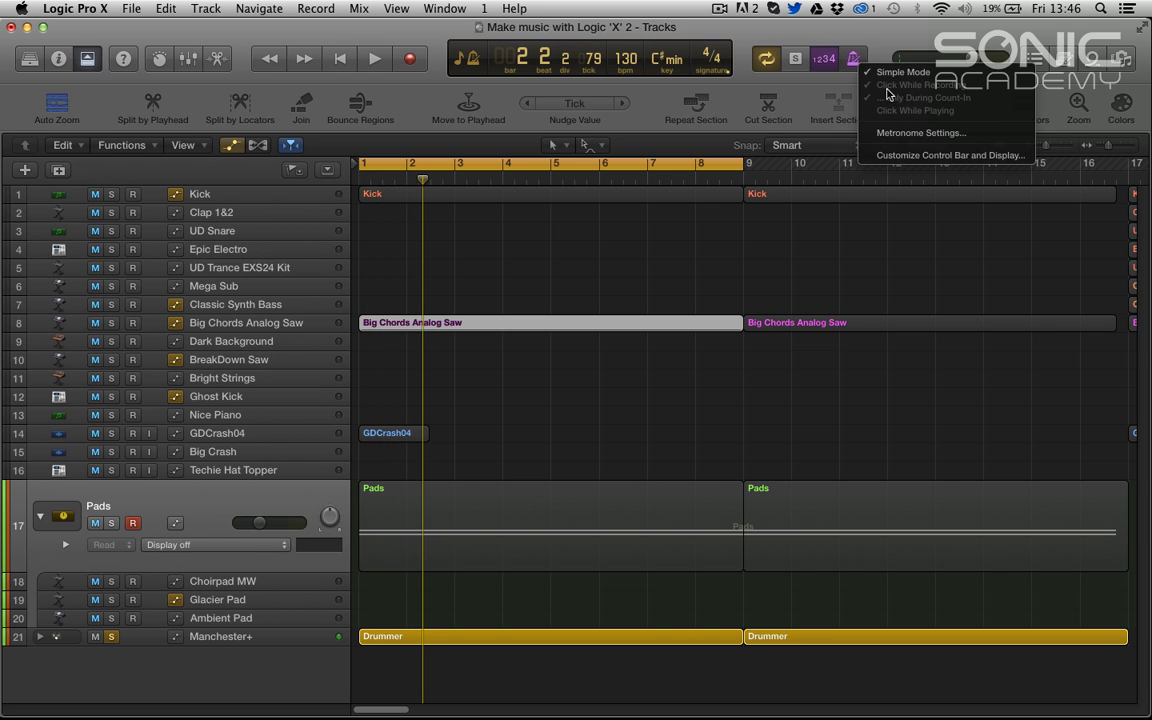
pyautogui.click(895, 72)
pyautogui.rightClick(858, 60)
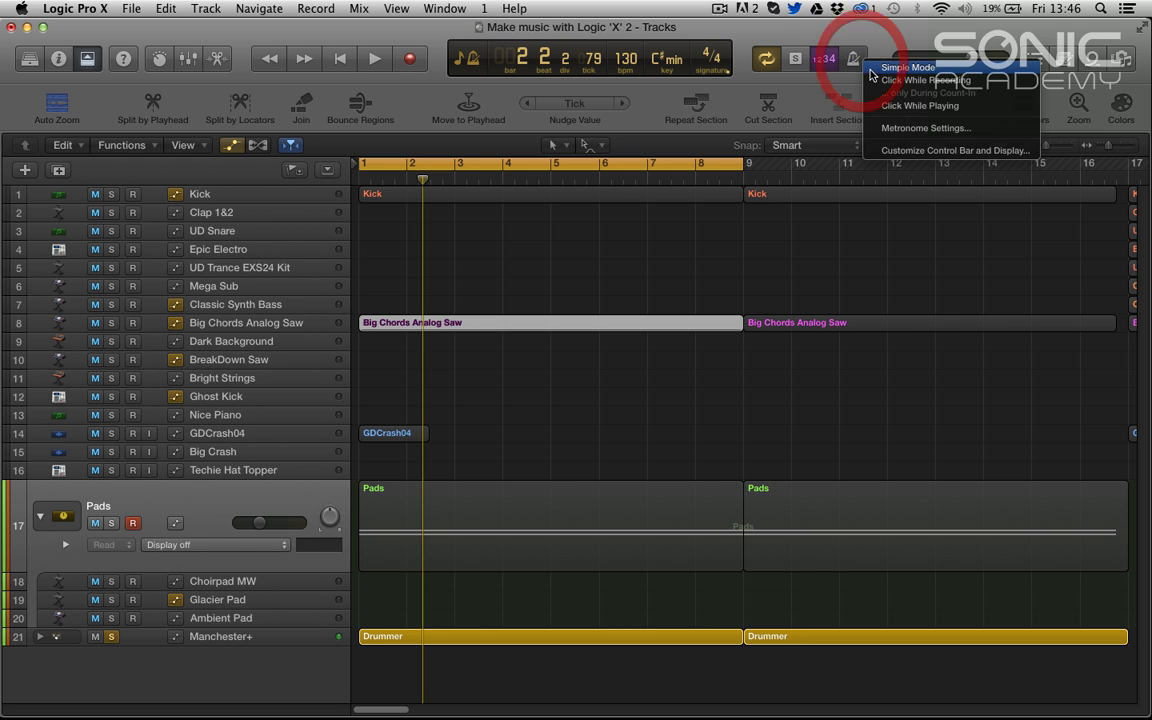
pyautogui.click(871, 77)
pyautogui.press('space')
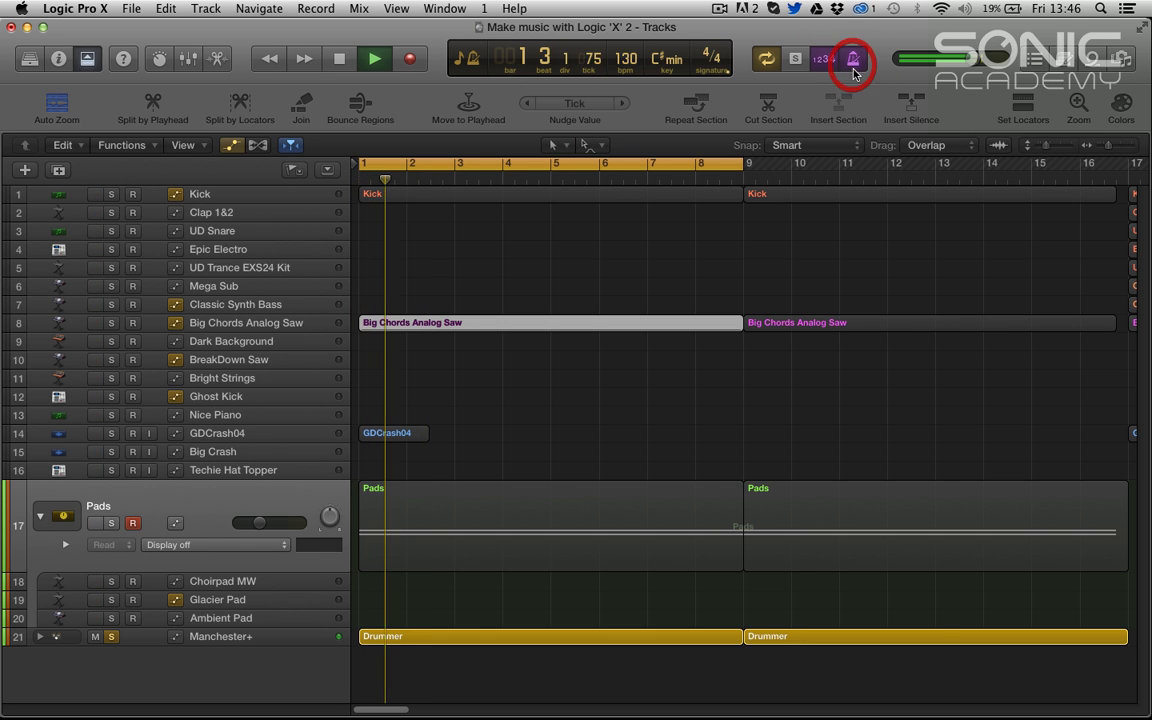
pyautogui.click(856, 62)
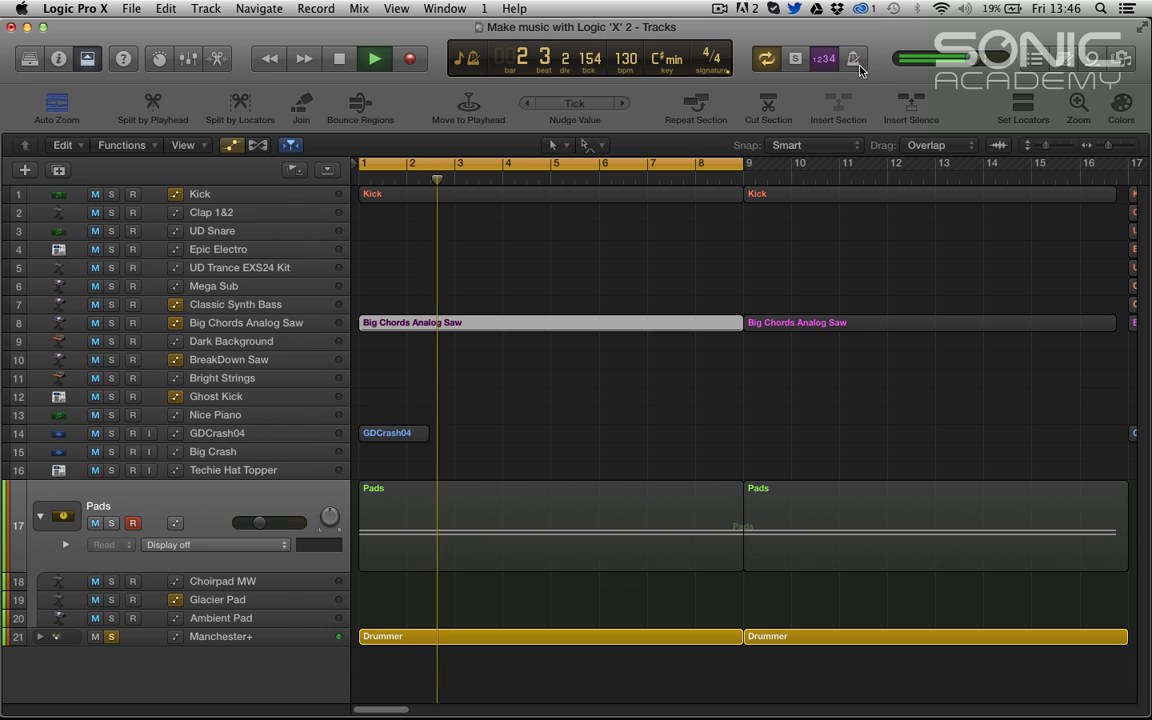
pyautogui.press('Return')
pyautogui.press('space')
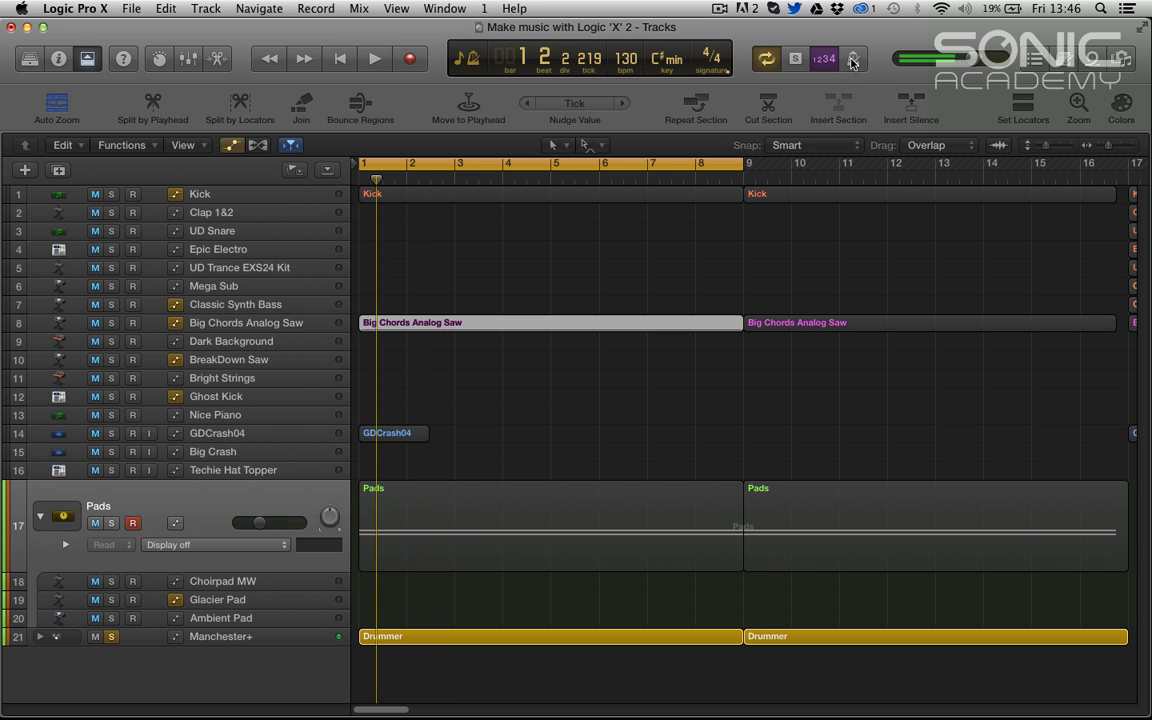
# Enable Click While Playing for the metronome and play from the start to hear it.
pyautogui.rightClick(851, 62)
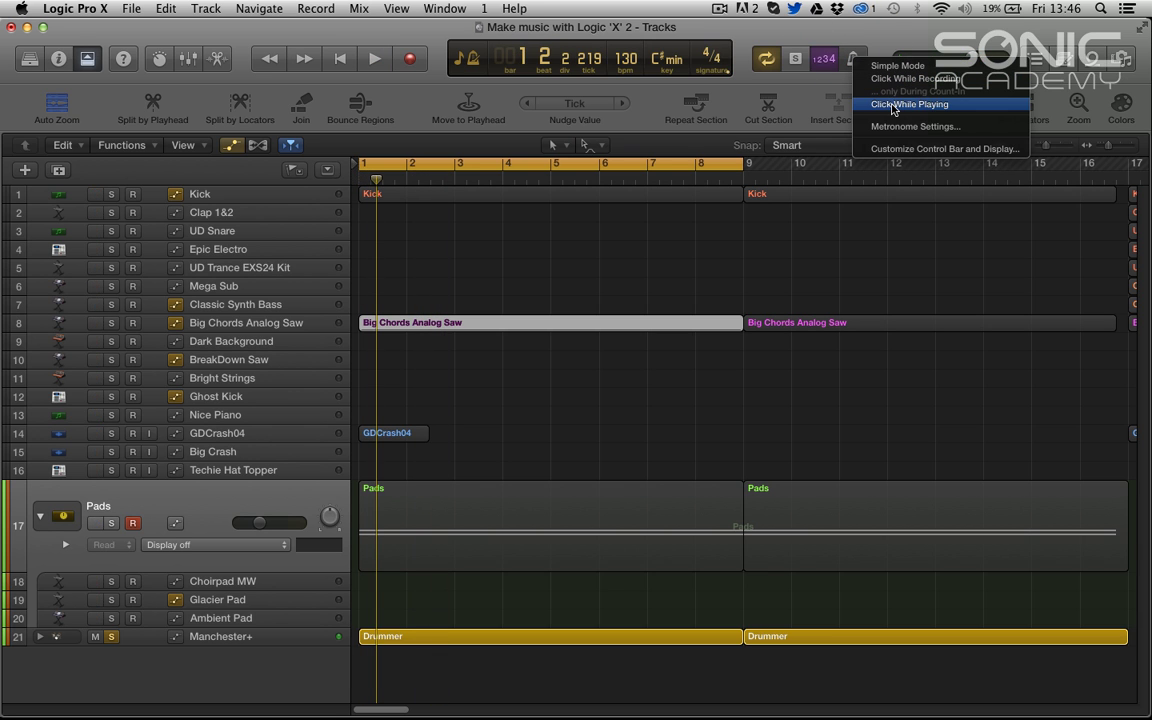
pyautogui.click(868, 78)
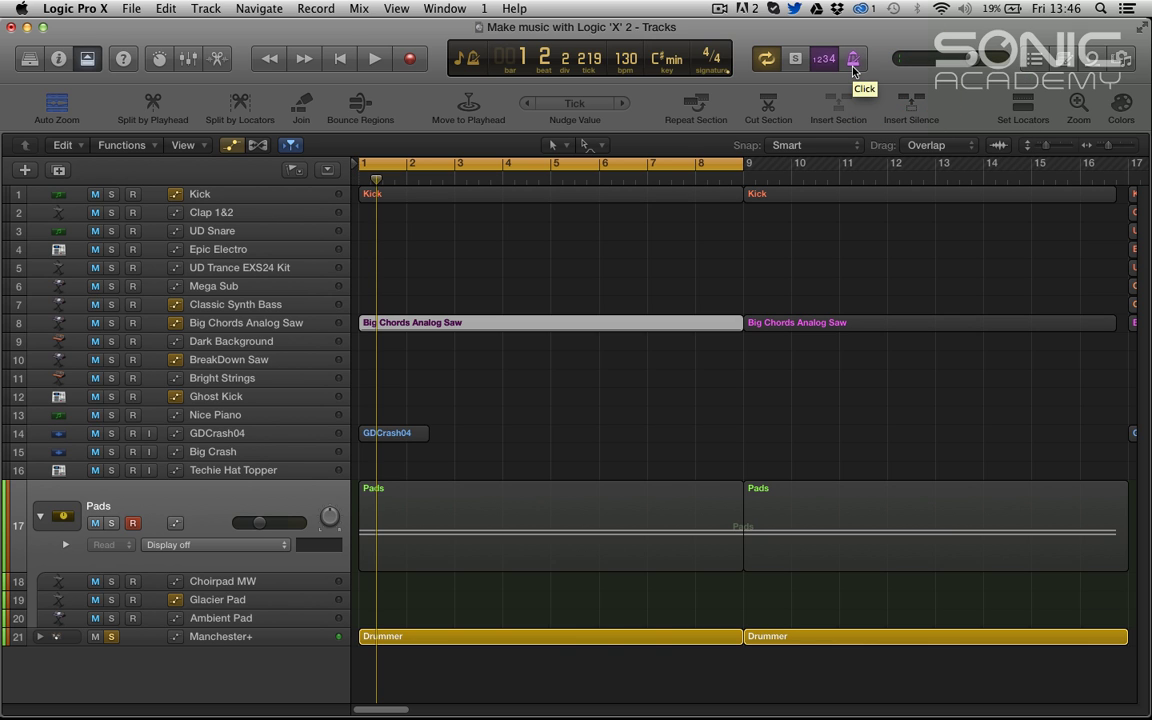
pyautogui.press('space')
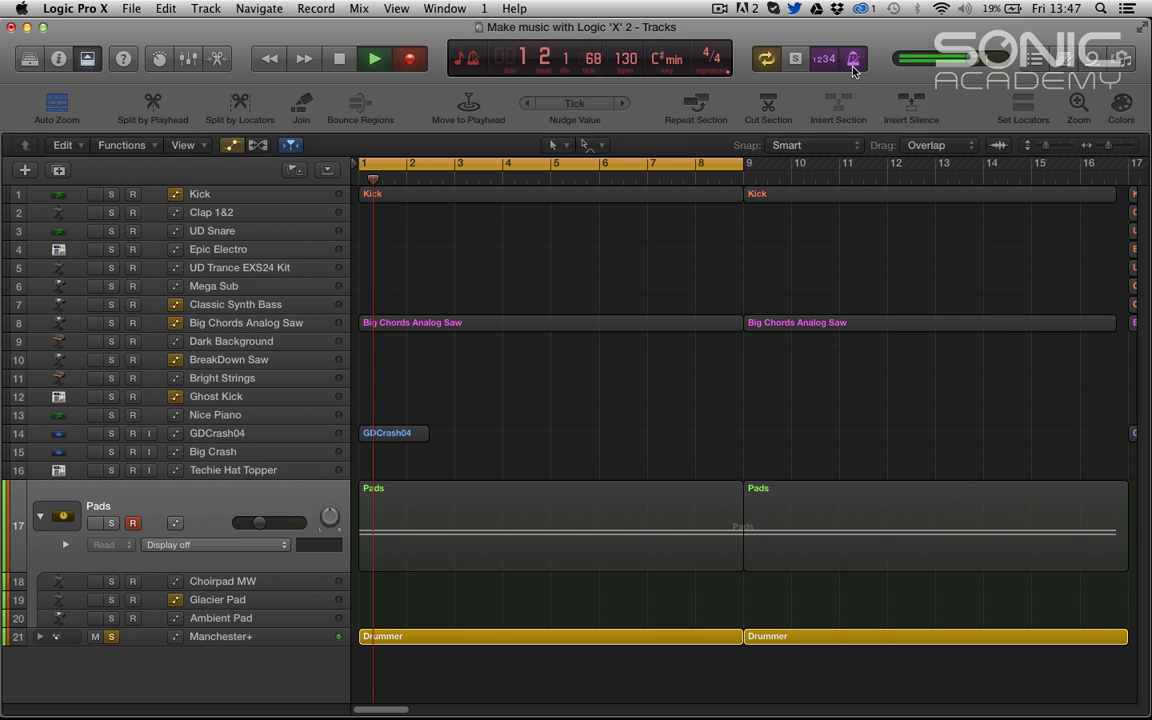
pyautogui.press('space')
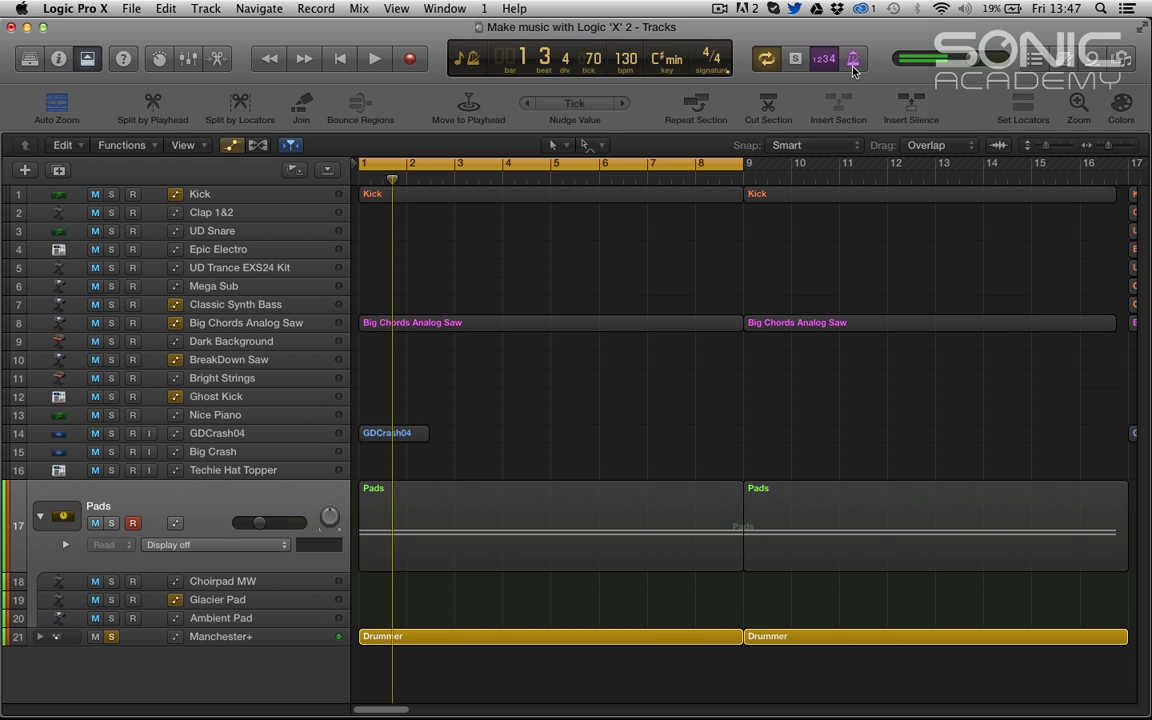
# Switch the metronome fully on, zoom out, then unsolo and mute the Manchester+ drummer track.
pyautogui.click(853, 62)
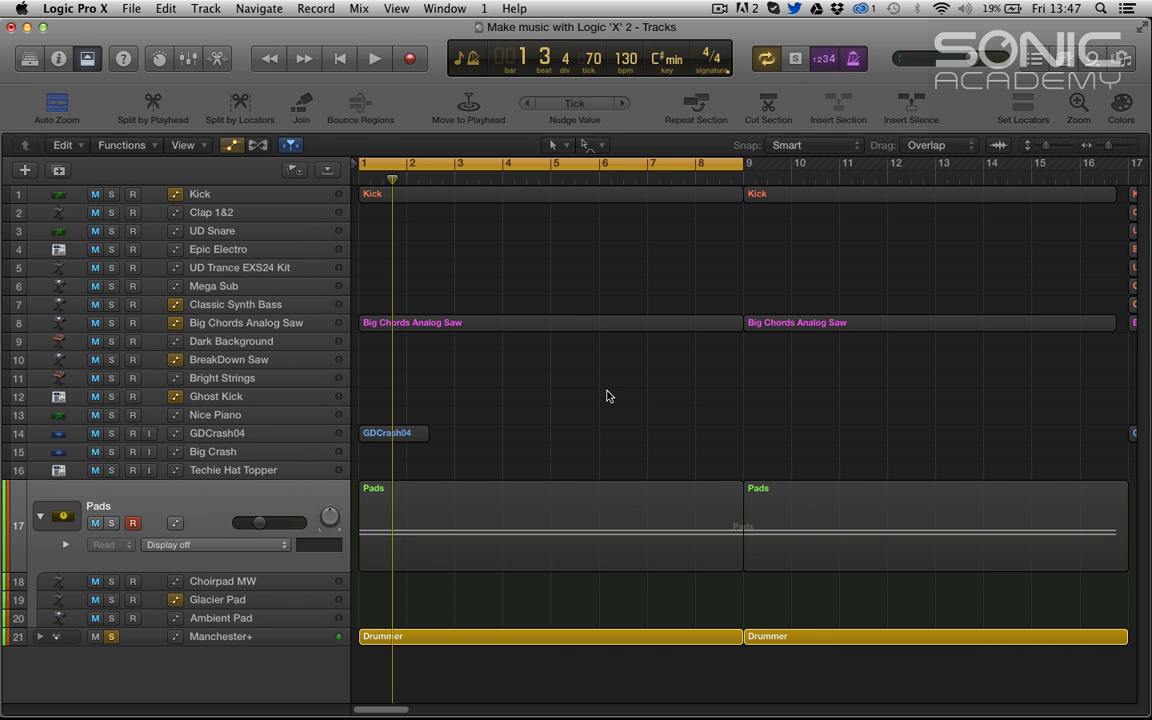
pyautogui.click(612, 421)
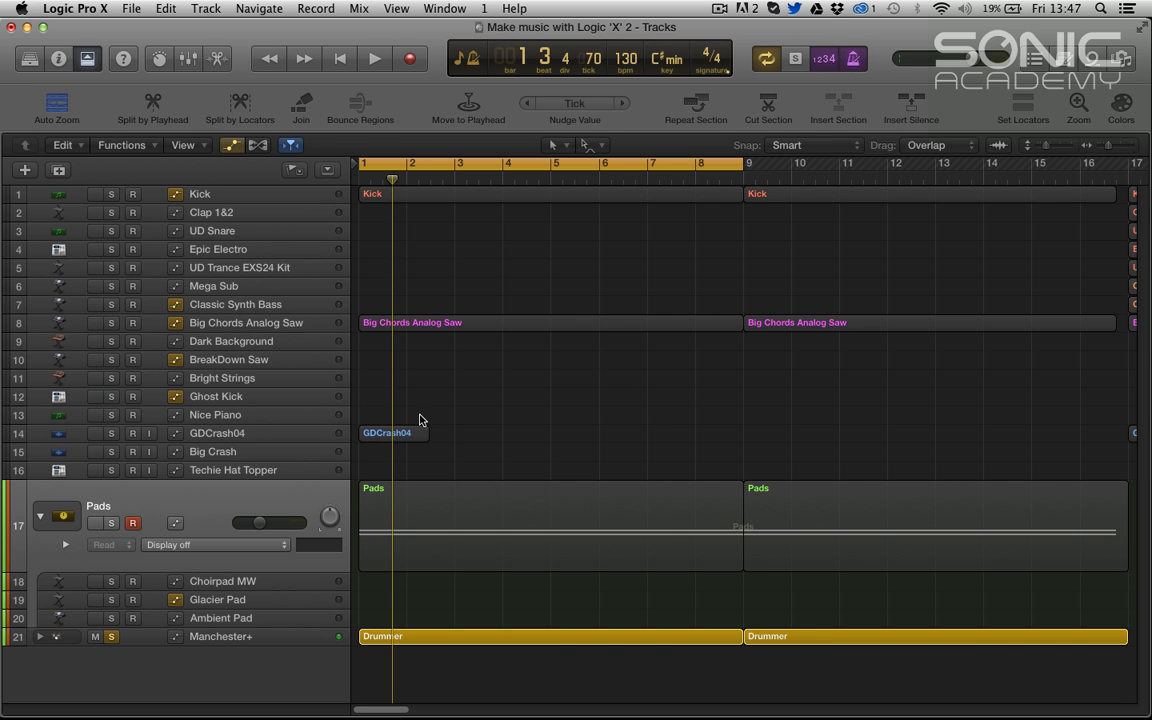
pyautogui.click(290, 437)
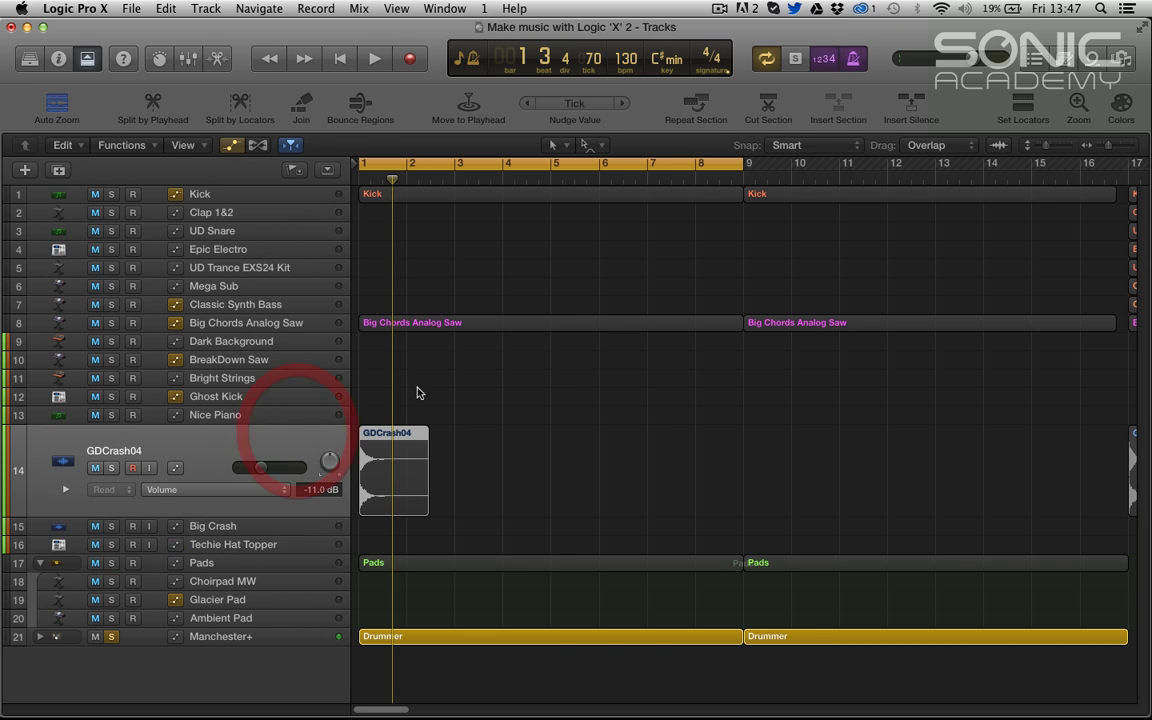
pyautogui.click(437, 296)
pyautogui.press('super+Left')
pyautogui.press('super+Left')
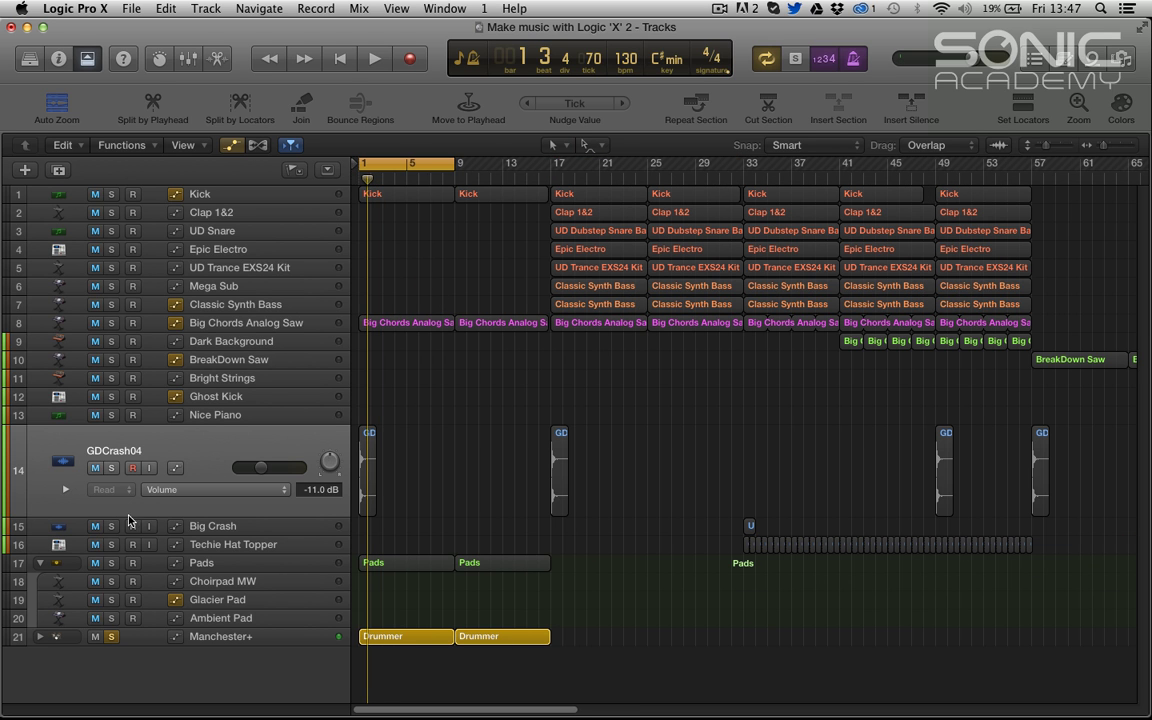
pyautogui.click(111, 636)
pyautogui.click(95, 636)
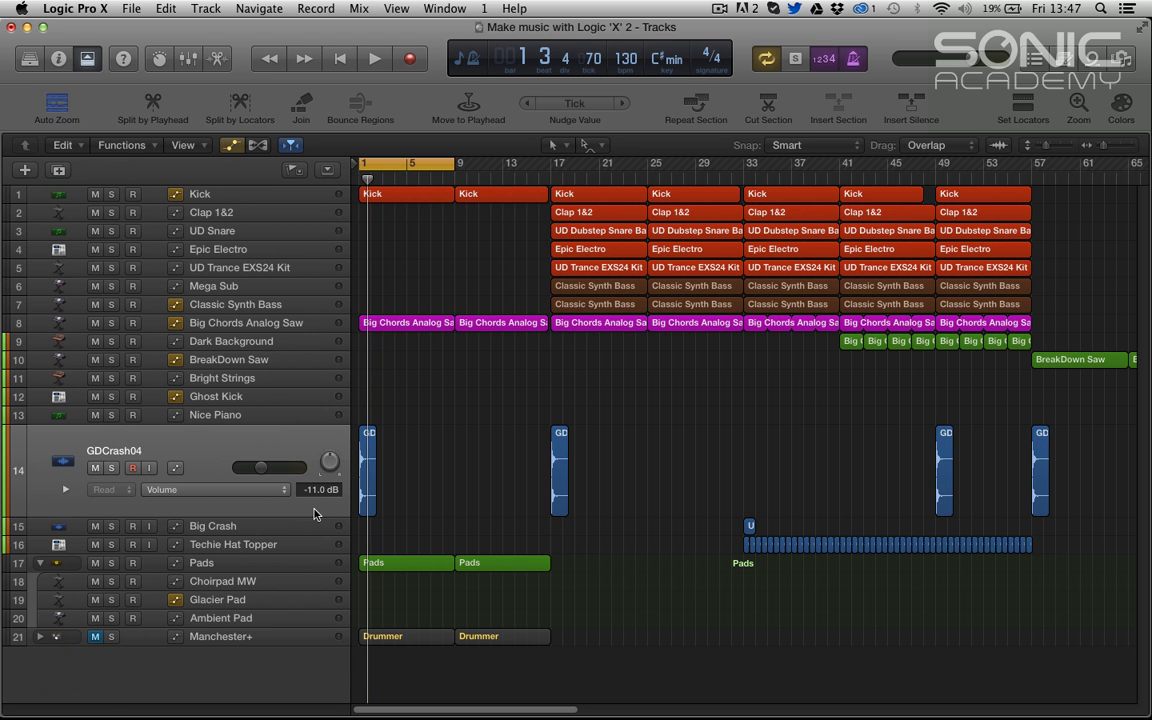
# Select Techie Hat Topper and set the cycle range to bars 33–35 after previewing from bar 33.
pyautogui.click(272, 548)
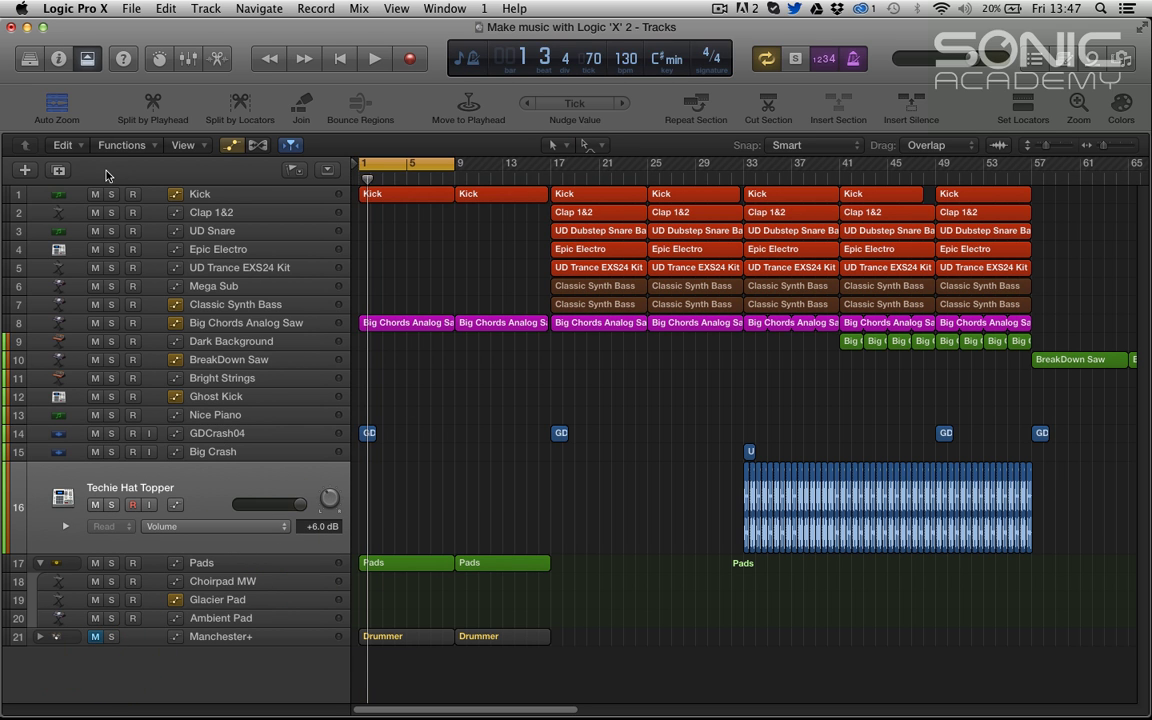
pyautogui.moveTo(420, 167); pyautogui.dragTo(797, 209)
pyautogui.press('z')
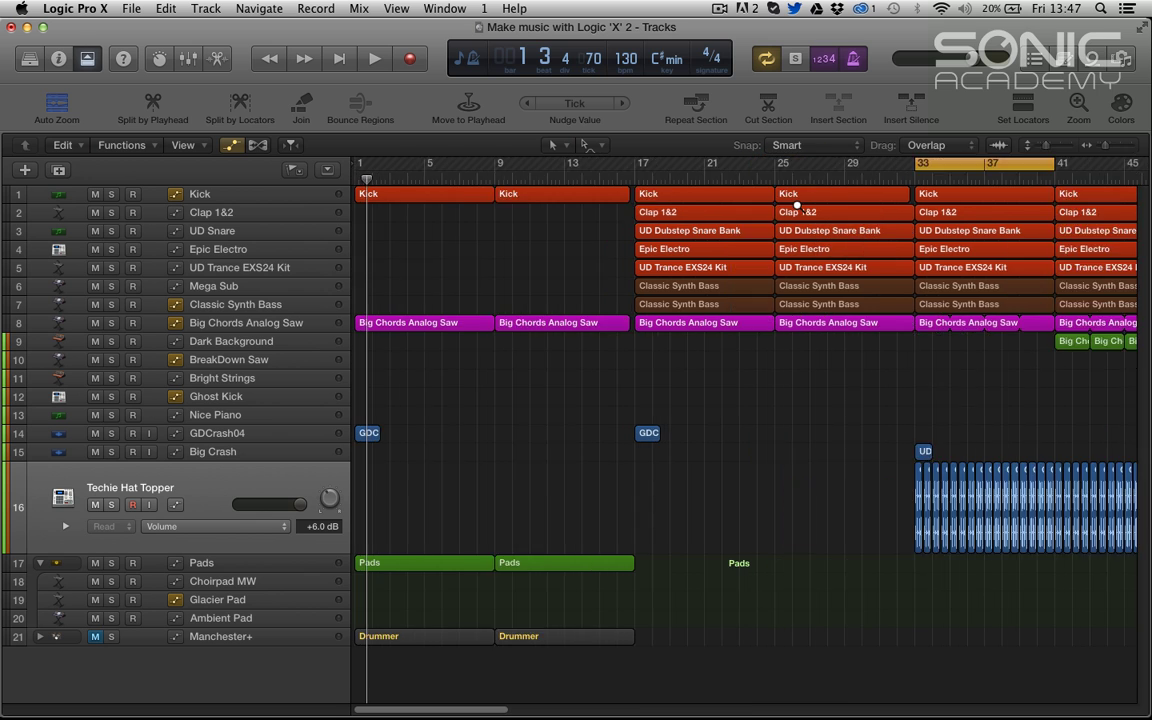
pyautogui.press('space')
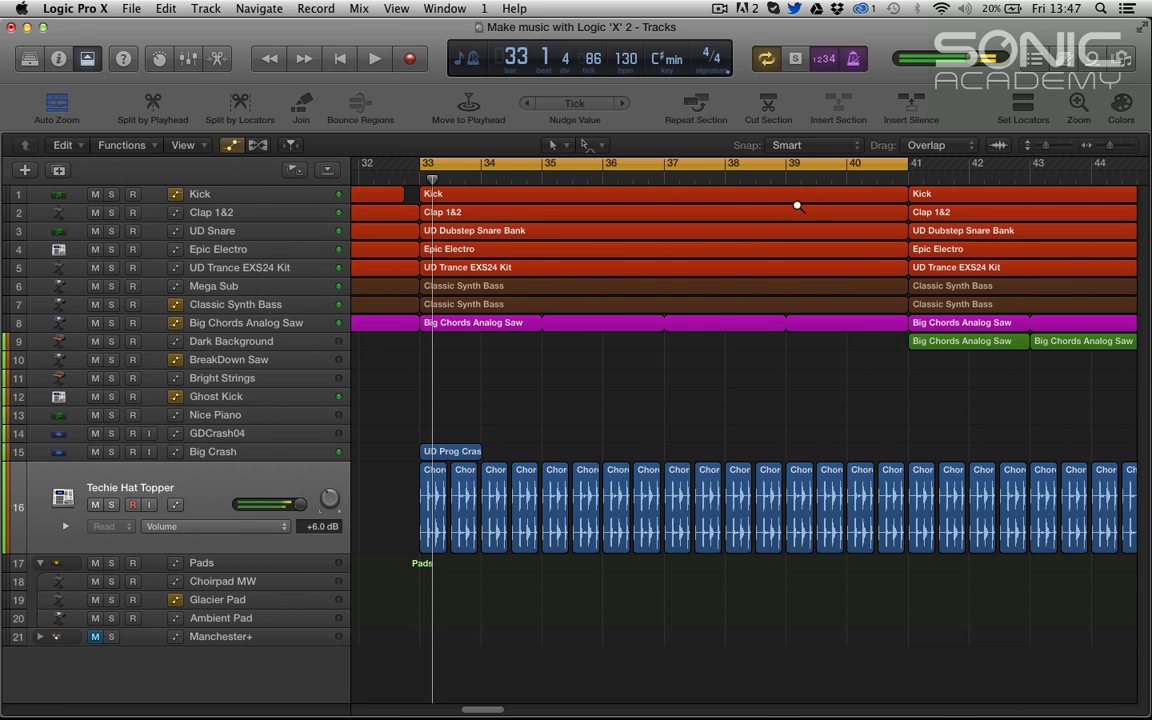
pyautogui.press('super+Right')
pyautogui.press('super+Right')
pyautogui.press('super+Right')
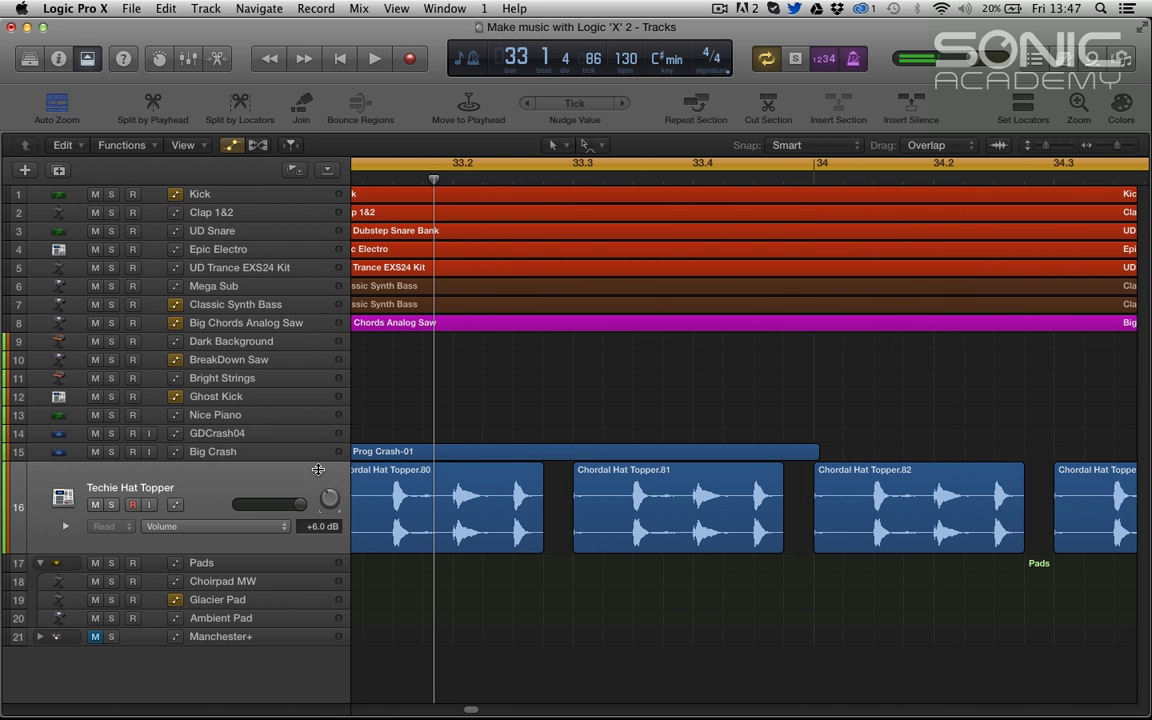
pyautogui.click(311, 483)
pyautogui.press('super+Left')
pyautogui.press('super+Left')
pyautogui.press('super+Left')
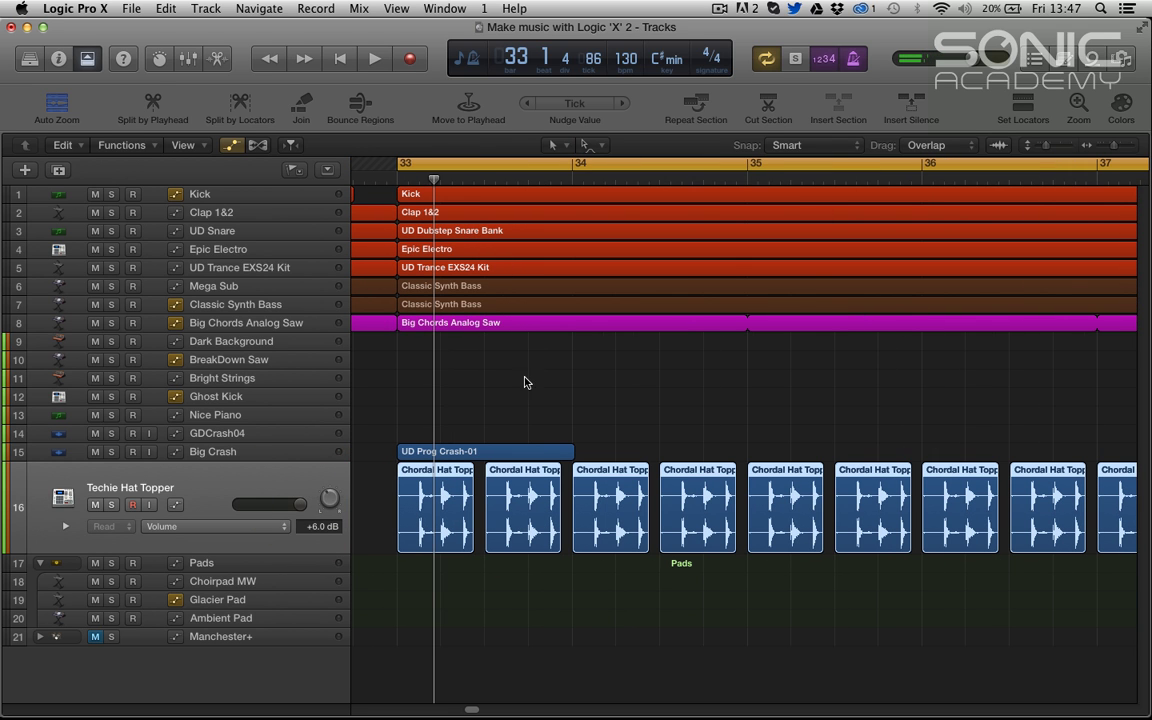
pyautogui.click(470, 160)
pyautogui.moveTo(400, 162); pyautogui.dragTo(743, 161)
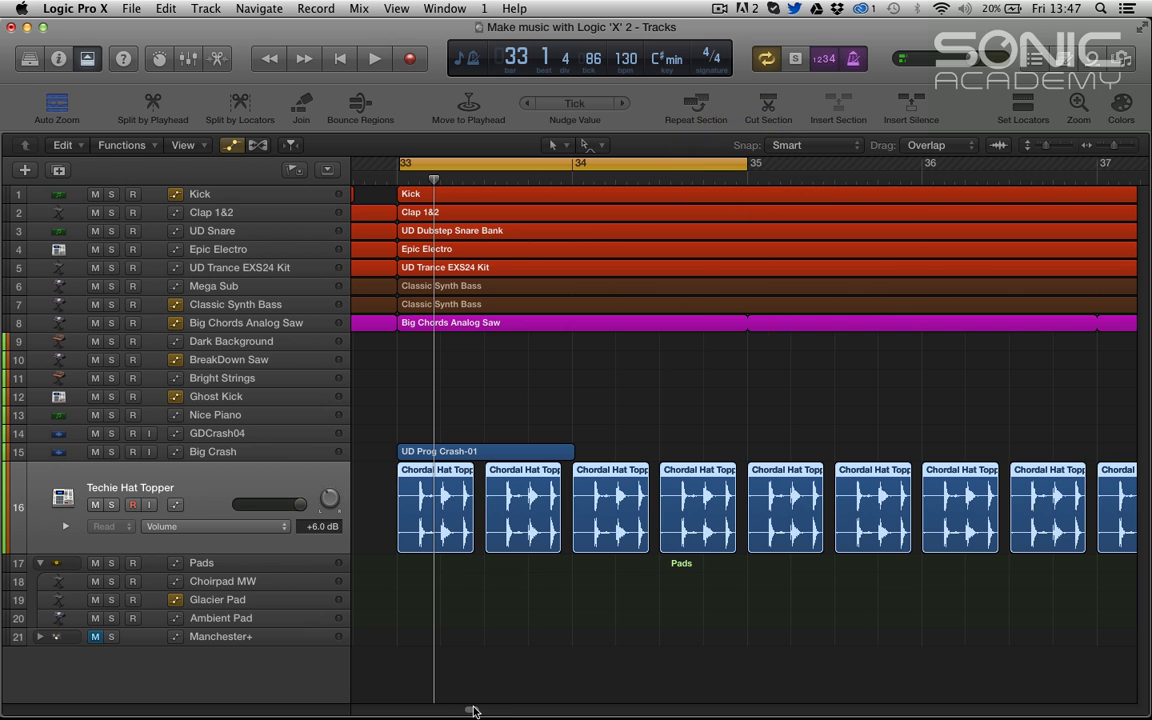
# Show the Inspector's region parameters, select the four Techie Hat Topper regions, and solo track 16.
pyautogui.click(59, 58)
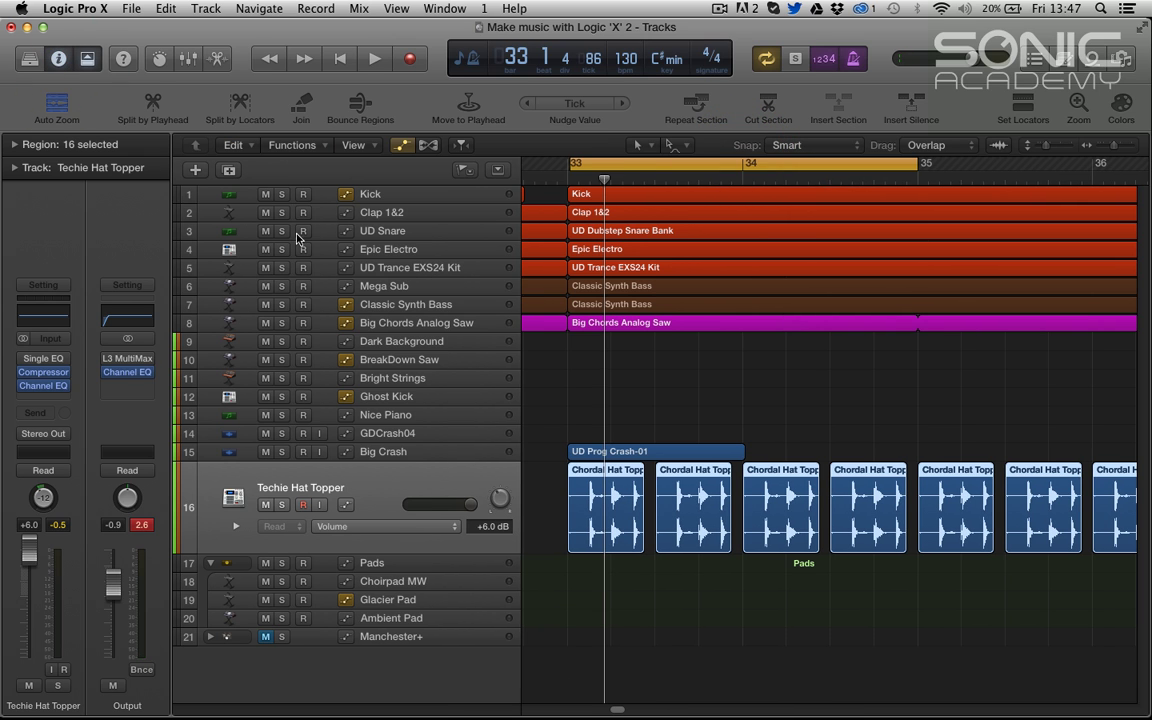
pyautogui.click(20, 144)
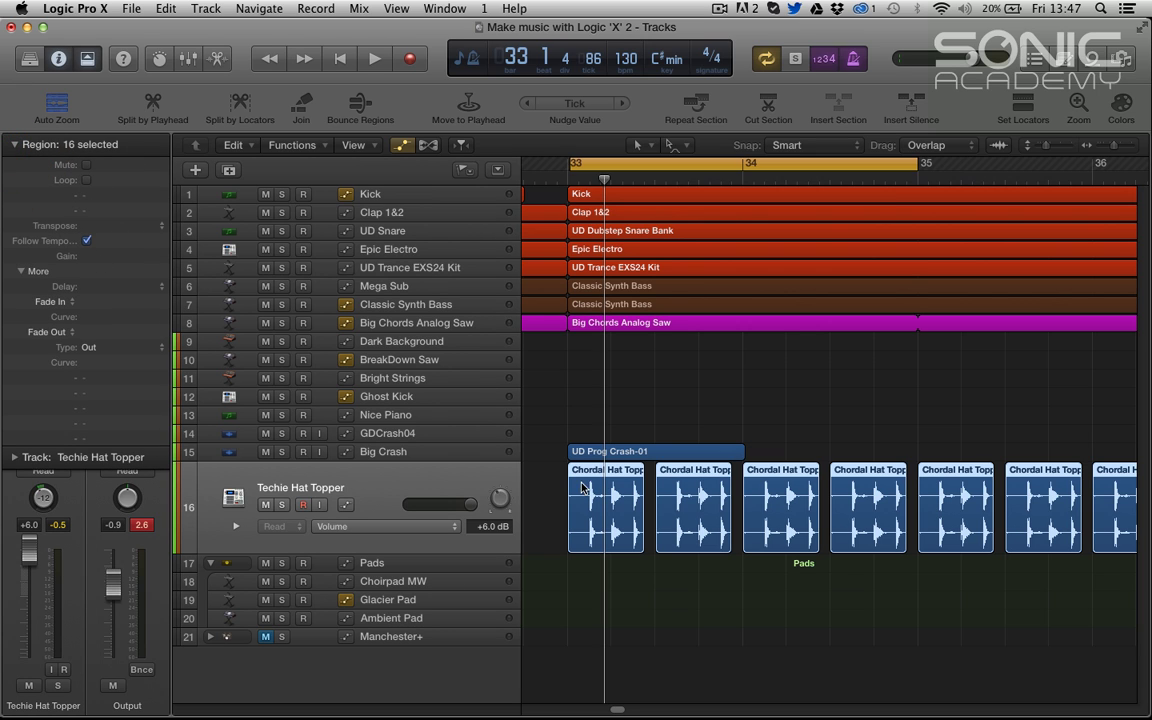
pyautogui.click(330, 477)
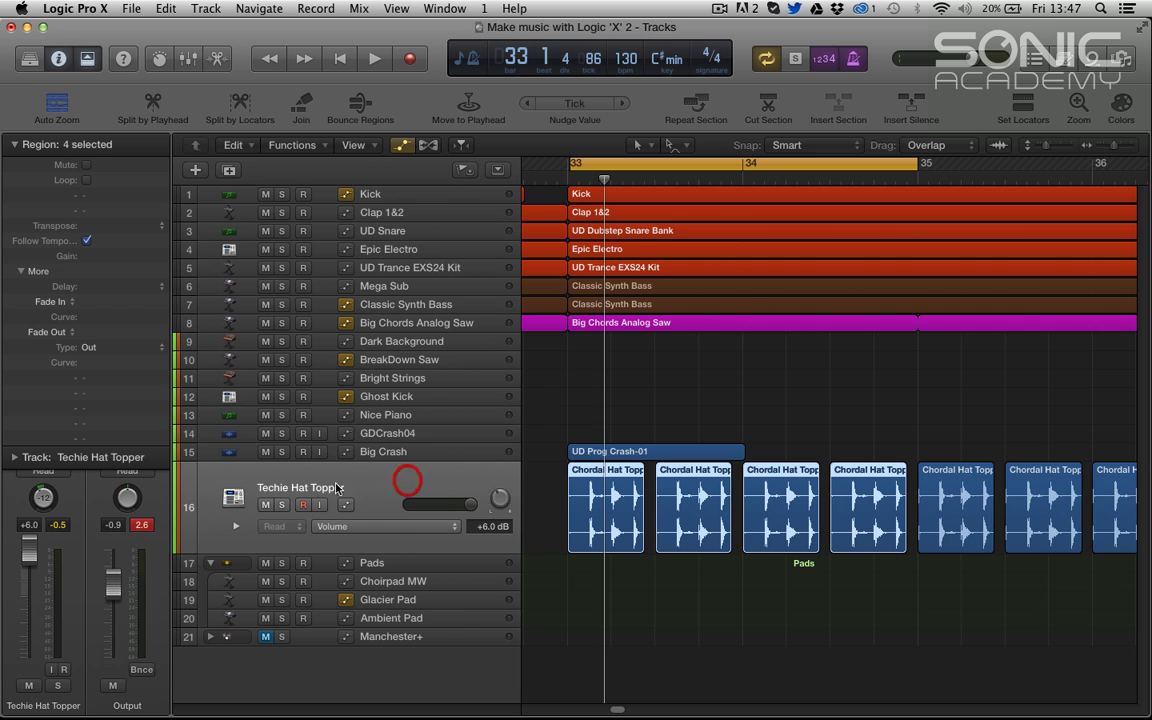
pyautogui.click(281, 504)
pyautogui.press('space')
pyautogui.press('space')
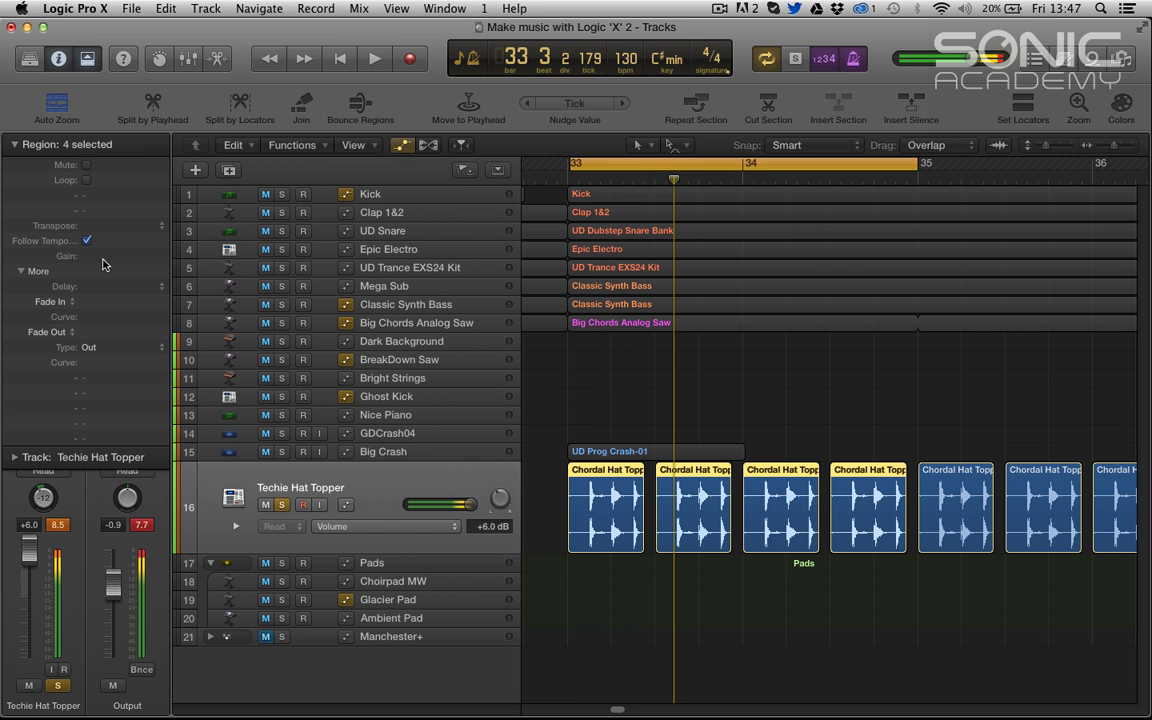
# Raise the four regions' Region Gain to 1.4 dB while auditioning playback.
pyautogui.moveTo(95, 256); pyautogui.dragTo(115, 256)
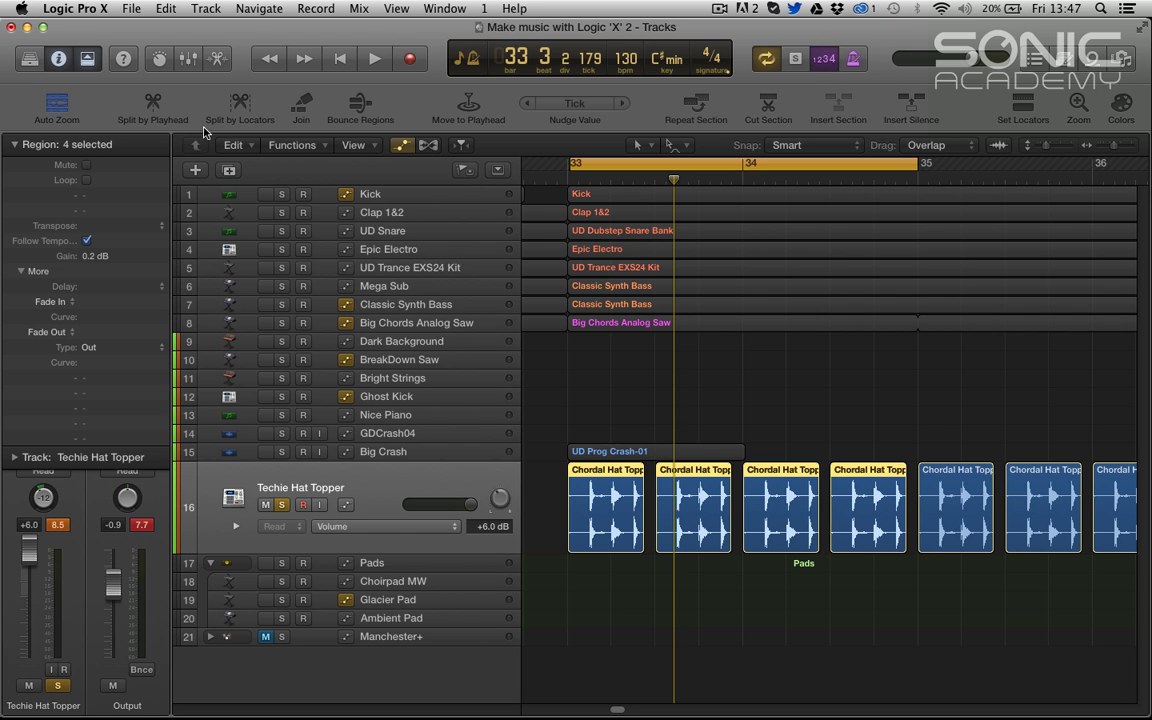
pyautogui.press('space')
pyautogui.press('space')
pyautogui.moveTo(97, 261); pyautogui.dragTo(99, 230)
pyautogui.press('space')
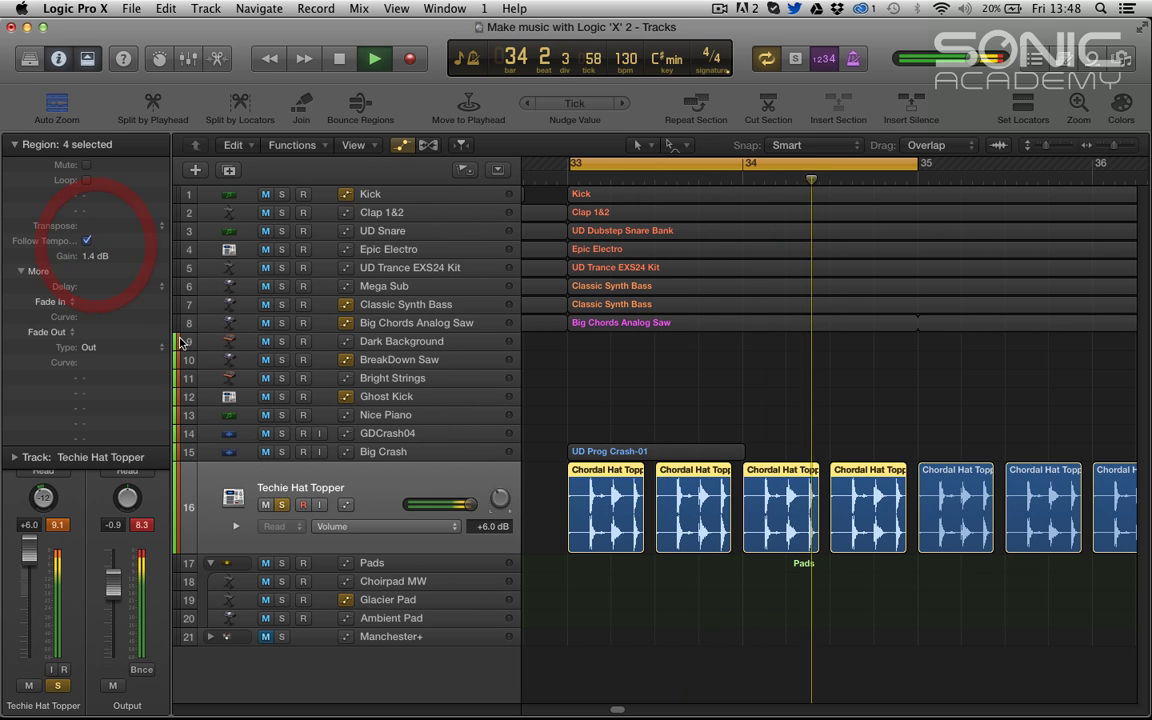
pyautogui.press('space')
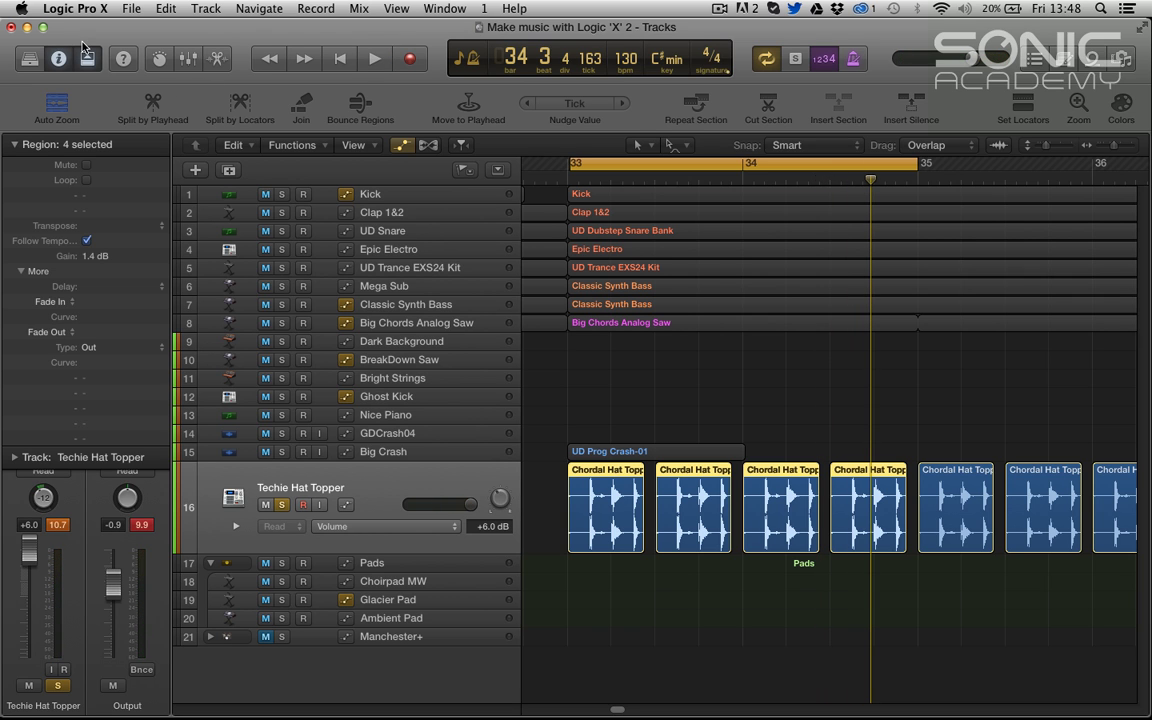
# Unsolo Techie Hat Topper and zoom out horizontally to show most of the song.
pyautogui.click(66, 7)
pyautogui.moveTo(163, 8)
pyautogui.click(645, 342)
pyautogui.press('super+Left')
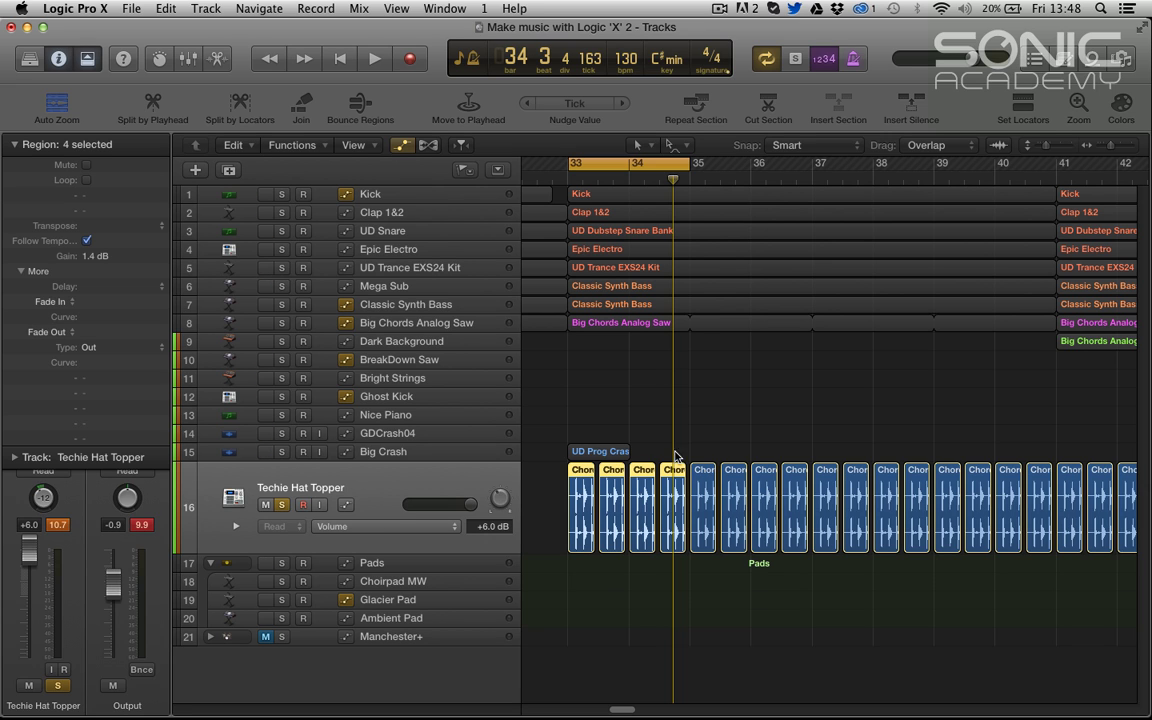
pyautogui.click(283, 505)
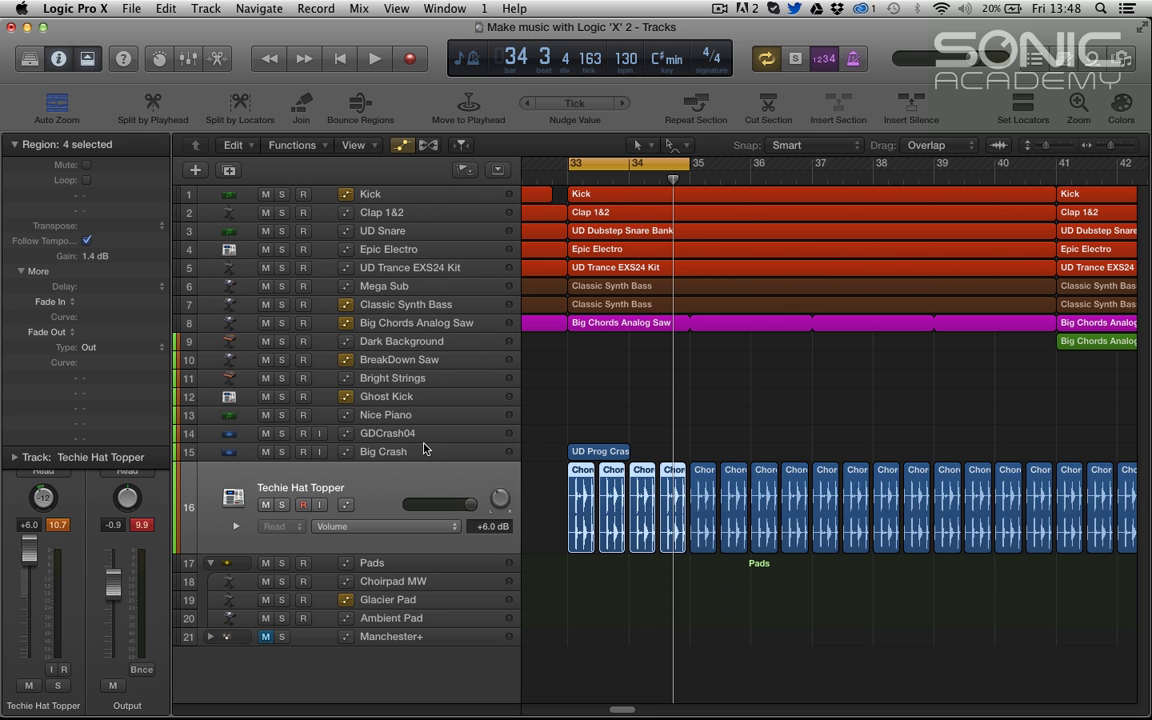
pyautogui.press('super+Left')
pyautogui.press('super+Left')
pyautogui.press('super+Left')
pyautogui.press('super+Left')
pyautogui.press('super+Left')
pyautogui.press('super+Left')
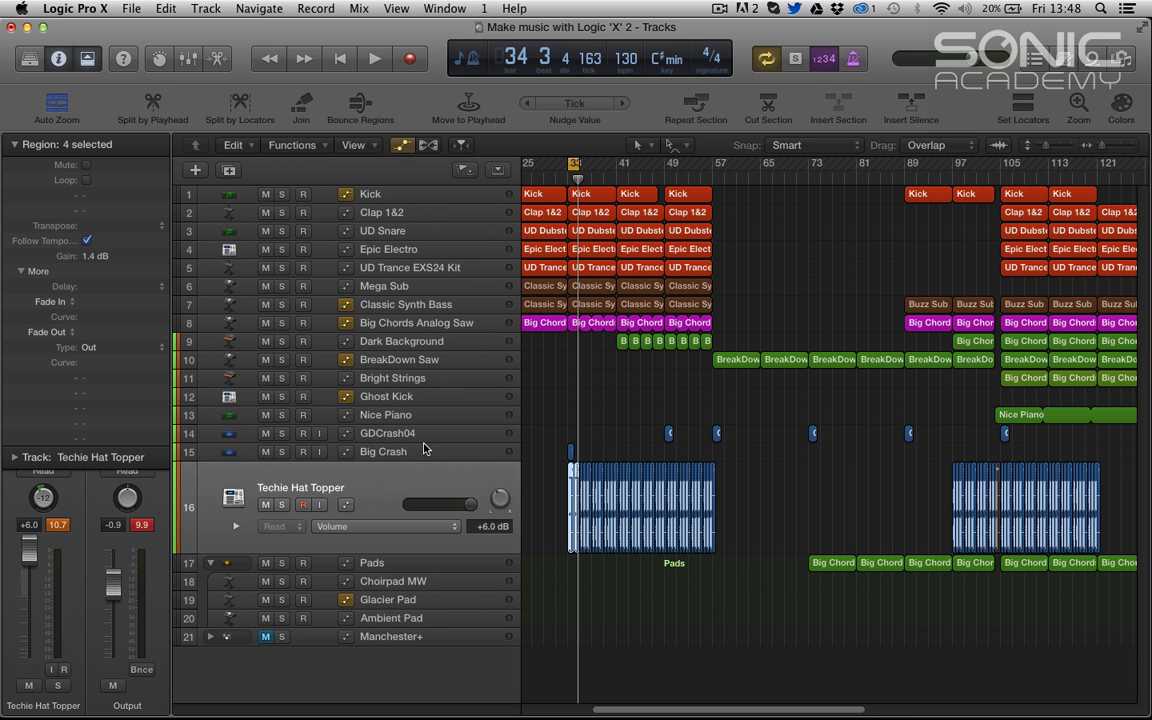